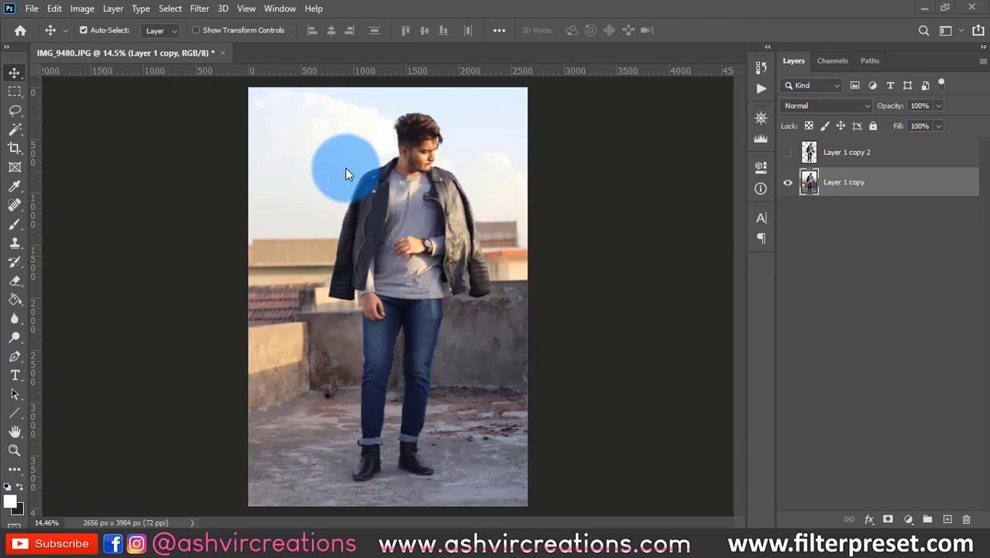
- Select the man automatically with the Quick Selection tool's Select Subject command
click(15, 130)
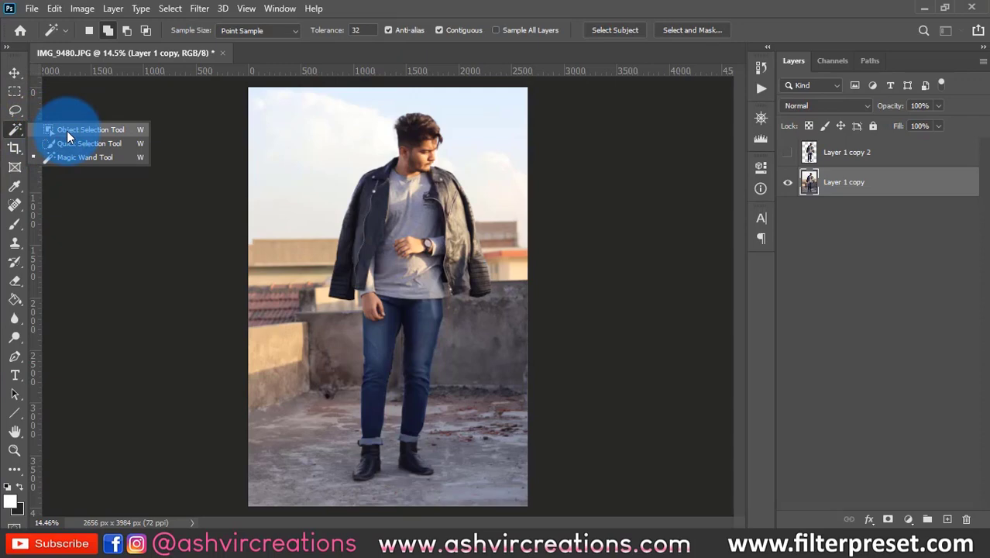
click(72, 143)
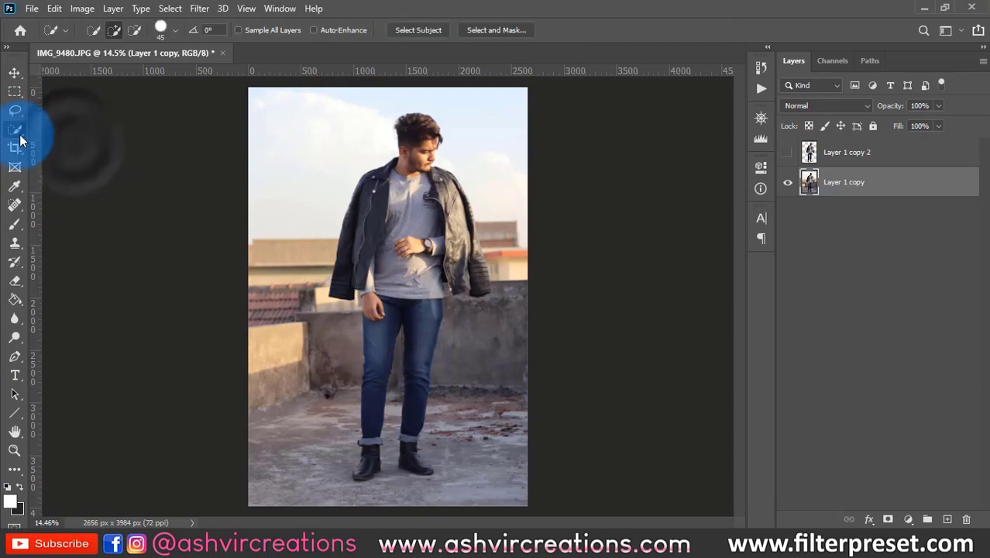
click(415, 29)
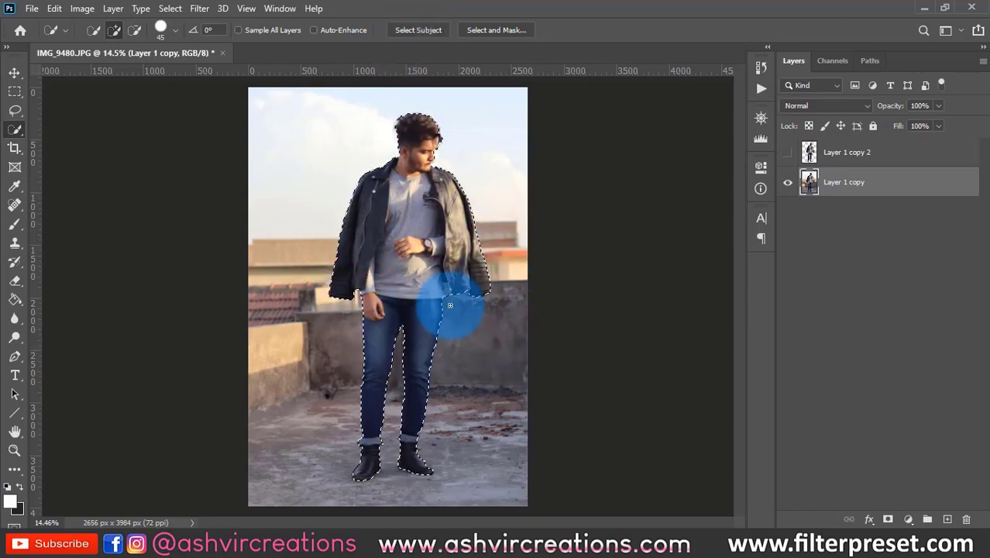
- Trim the selection to exclude the small background gap between the shirt's hem and the jacket
scroll(446, 301, up, 2)
scroll(446, 301, up, 2)
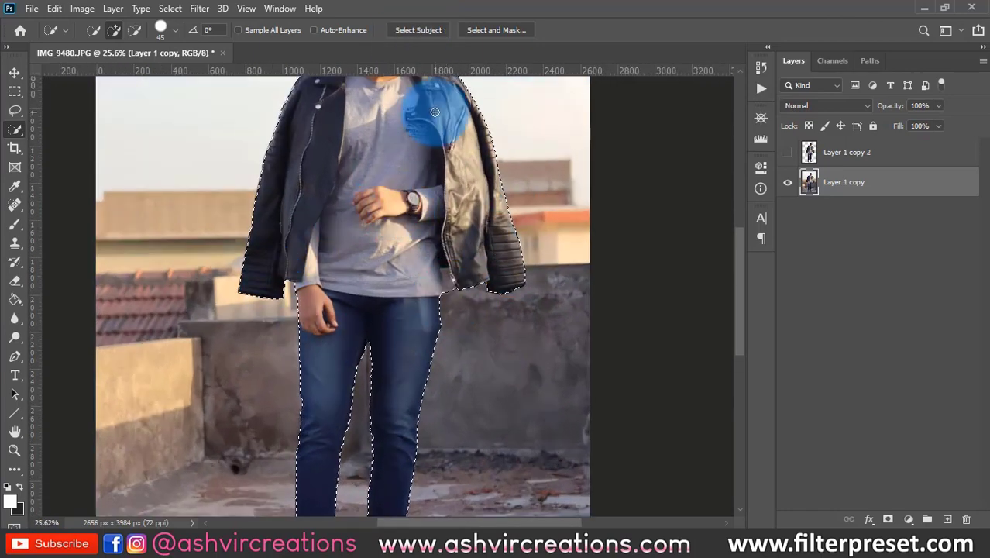
scroll(451, 277, up, 3)
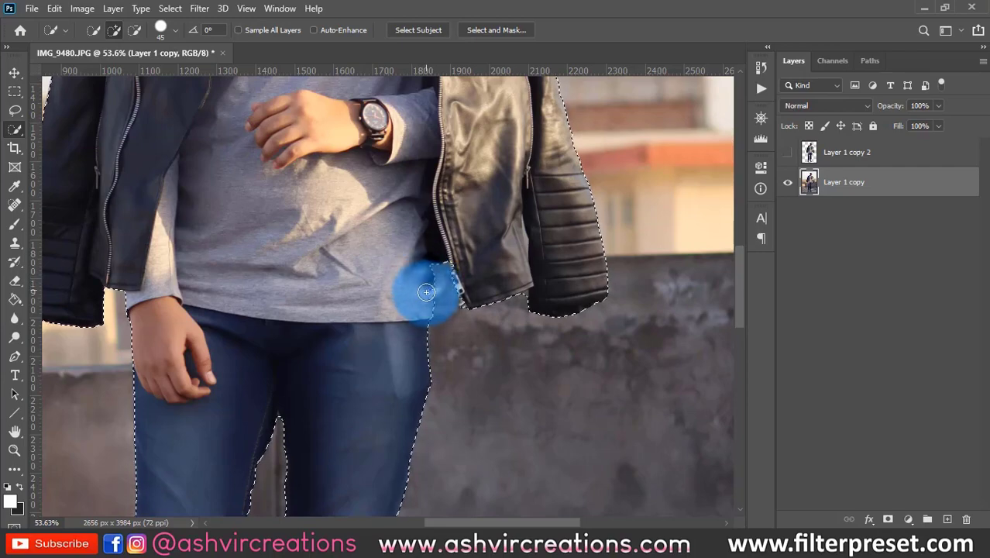
- Open the man's selection in Select and Mask with his head and hair in view
drag(430, 176, 473, 393)
drag(373, 137, 345, 367)
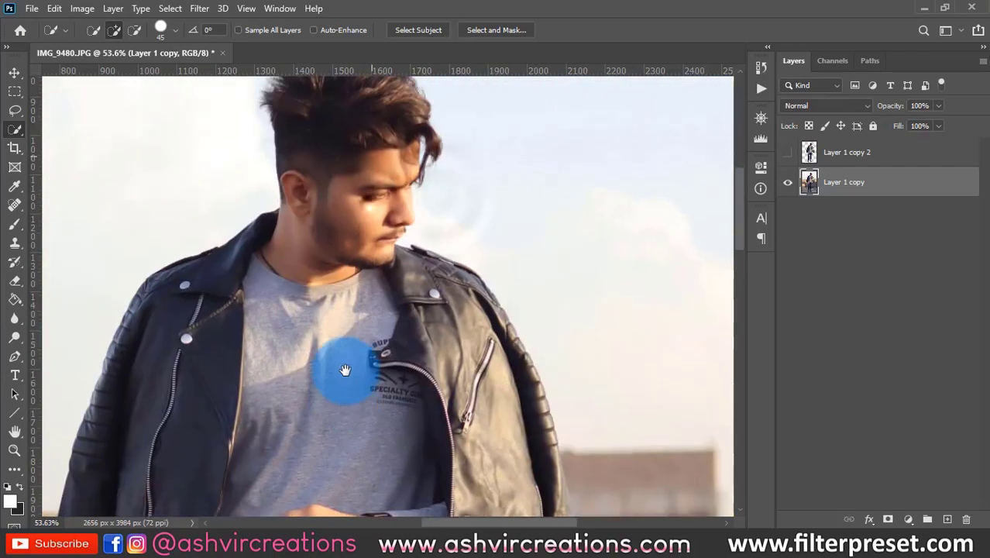
scroll(370, 218, up, 2)
scroll(368, 217, up, 2)
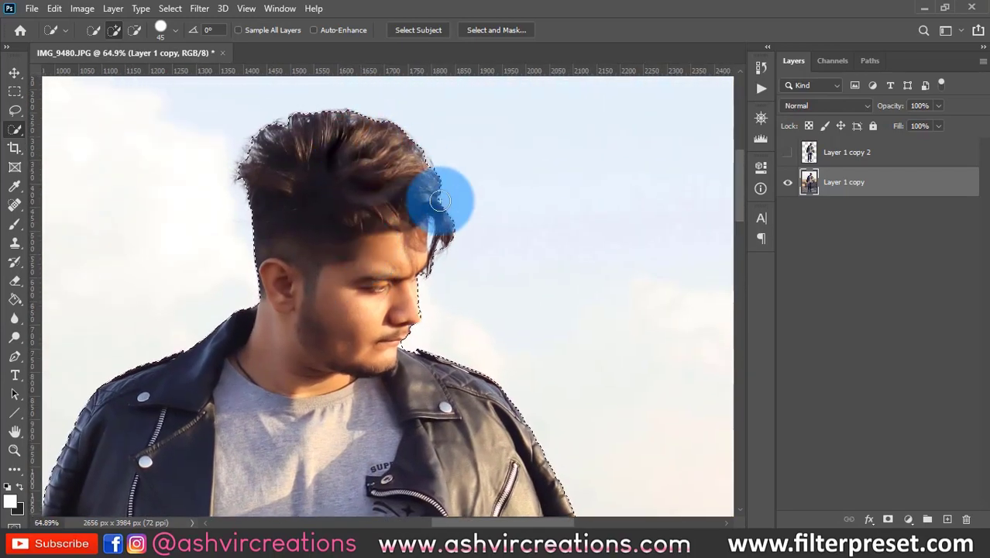
scroll(455, 242, up, 3)
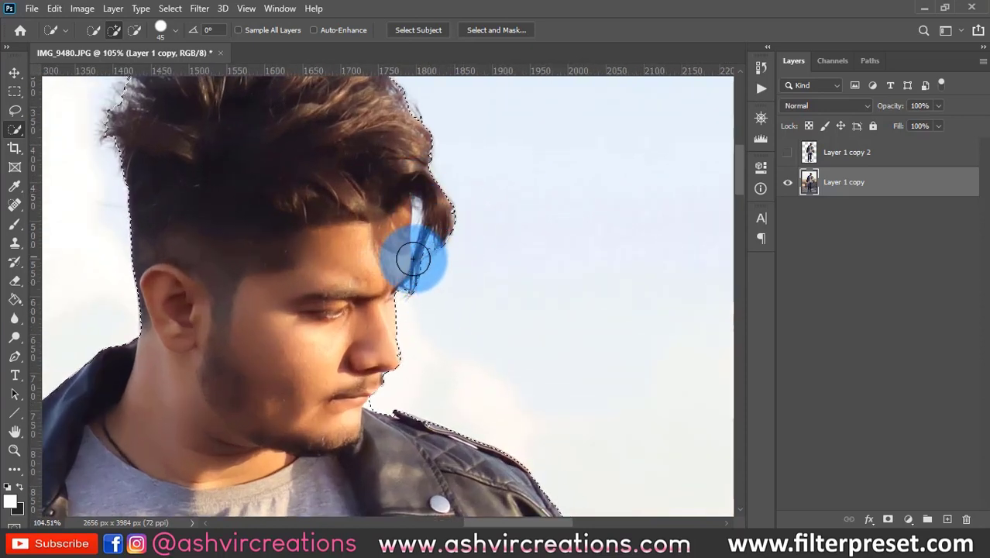
scroll(437, 209, down, 3)
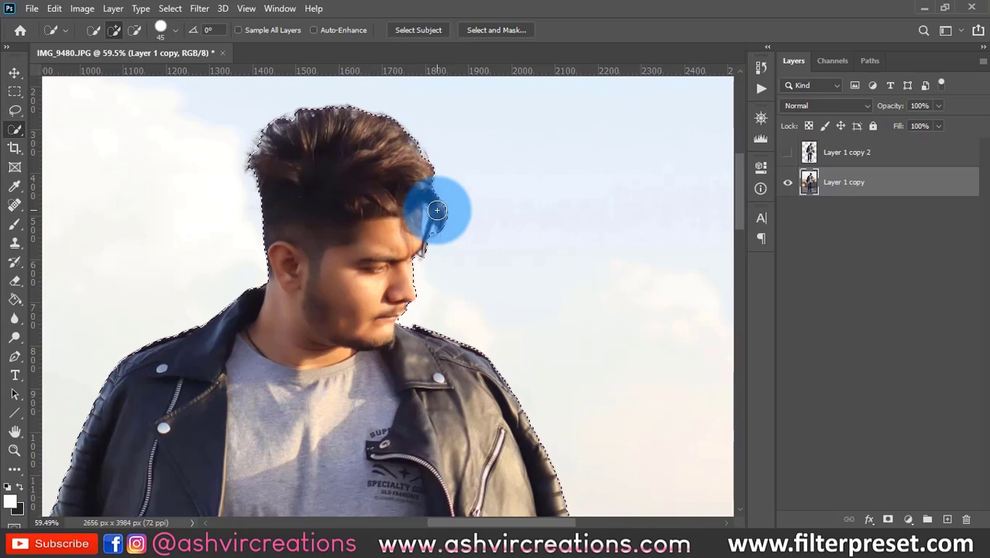
drag(437, 210, 386, 144)
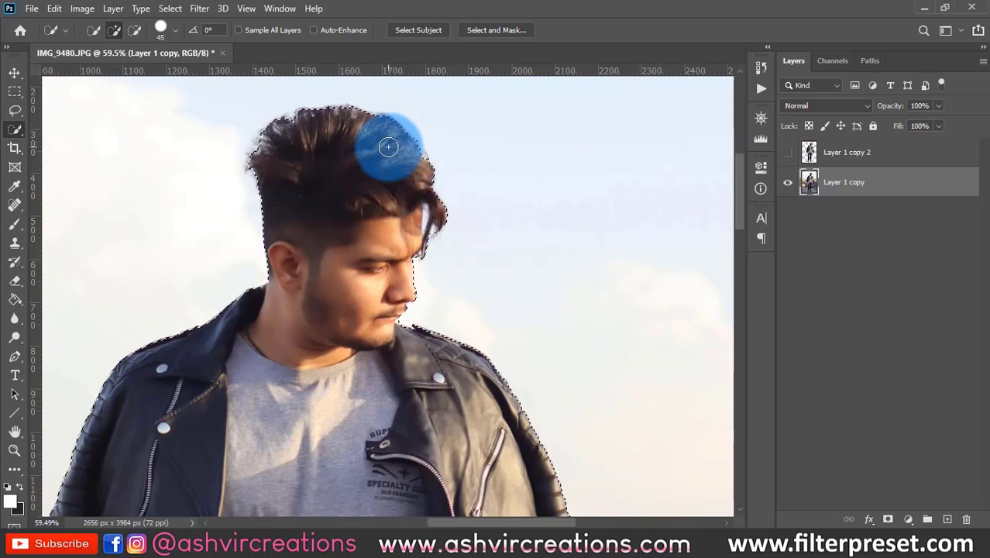
right_click(387, 147)
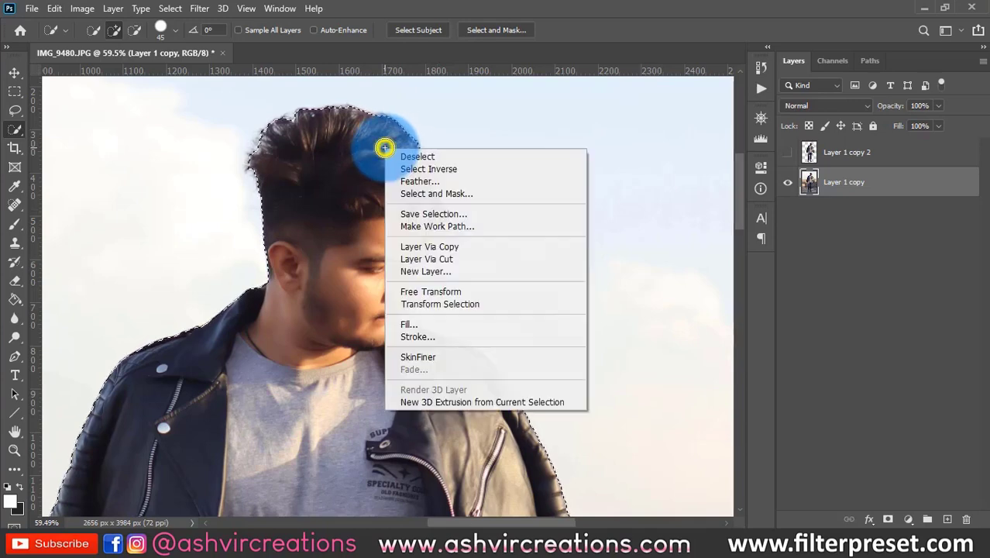
click(447, 195)
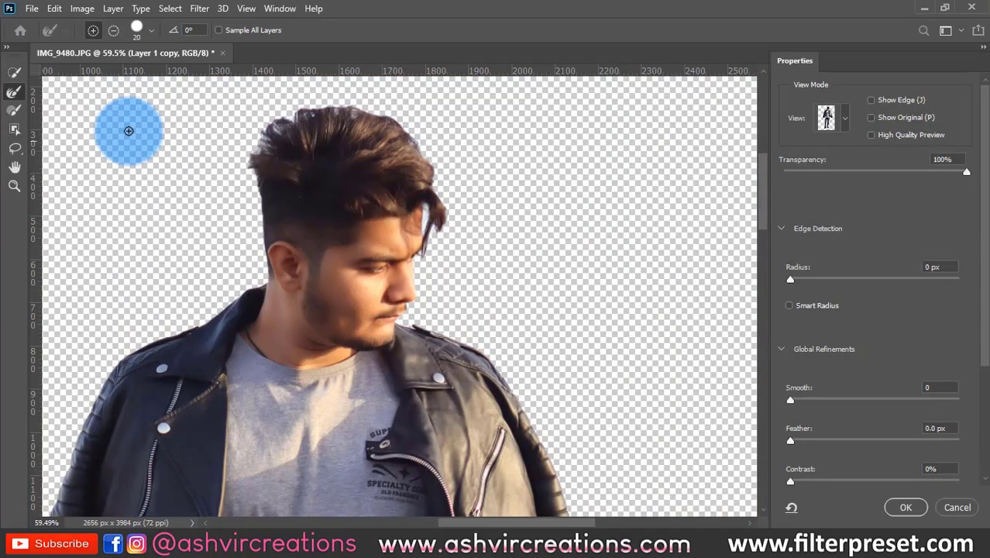
- Enlarge the Refine Edge Brush to 70 and apply it to the hair edge at the back of the head
click(17, 96)
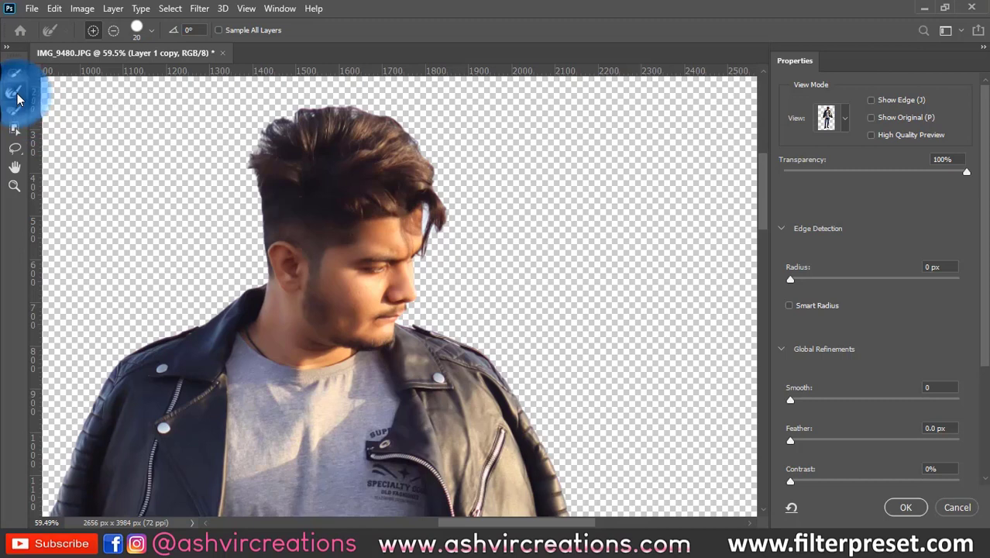
key(])
click(255, 155)
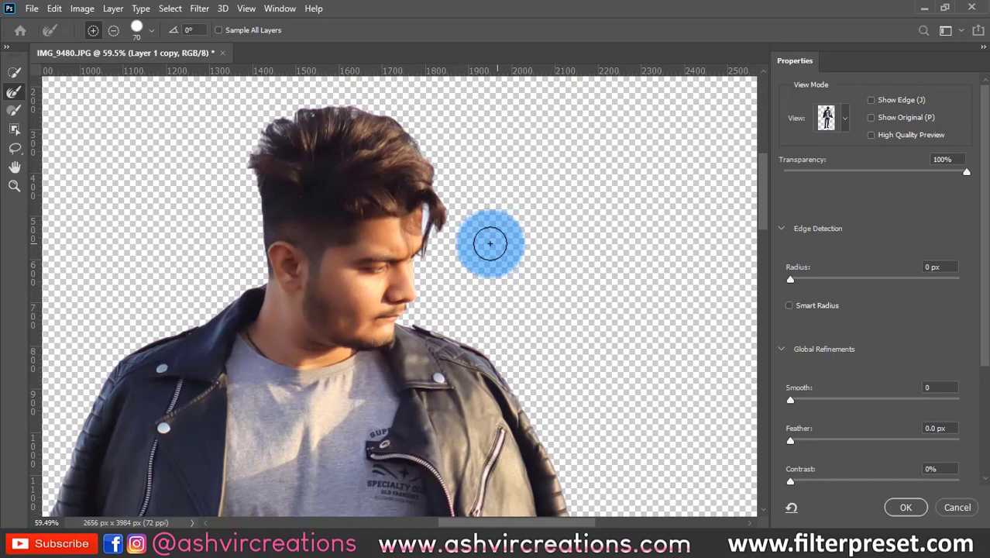
- Refine the mask around the loose hair strands over the forehead with a smaller Refine Edge Brush
scroll(488, 238, up, 5)
key([)
key([)
key([)
key([)
key([)
key([)
key([)
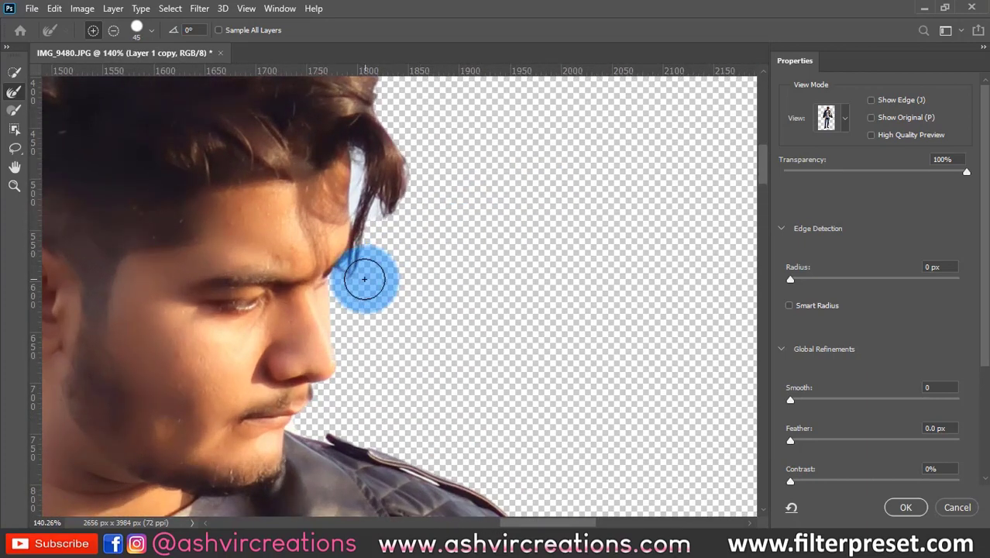
mouse_move(350, 281)
mouse_down()
mouse_move(368, 233)
mouse_move(355, 196)
mouse_move(367, 164)
mouse_move(359, 150)
mouse_move(372, 195)
mouse_up()
drag(466, 141, 550, 289)
mouse_move(490, 288)
mouse_down()
mouse_move(467, 211)
mouse_move(424, 174)
mouse_move(414, 146)
mouse_move(347, 93)
mouse_move(269, 81)
mouse_move(483, 222)
mouse_move(480, 211)
mouse_move(452, 179)
mouse_move(450, 200)
mouse_move(349, 206)
mouse_move(338, 226)
mouse_move(320, 226)
mouse_move(319, 245)
mouse_move(286, 240)
mouse_move(289, 285)
mouse_move(275, 284)
mouse_move(271, 300)
mouse_move(246, 305)
mouse_move(232, 323)
mouse_move(251, 342)
mouse_move(260, 386)
mouse_move(320, 327)
mouse_up()
- Refine the hair edge at the back of the head with a brush size of 25 and apply the refined selection
scroll(288, 248, down, 3)
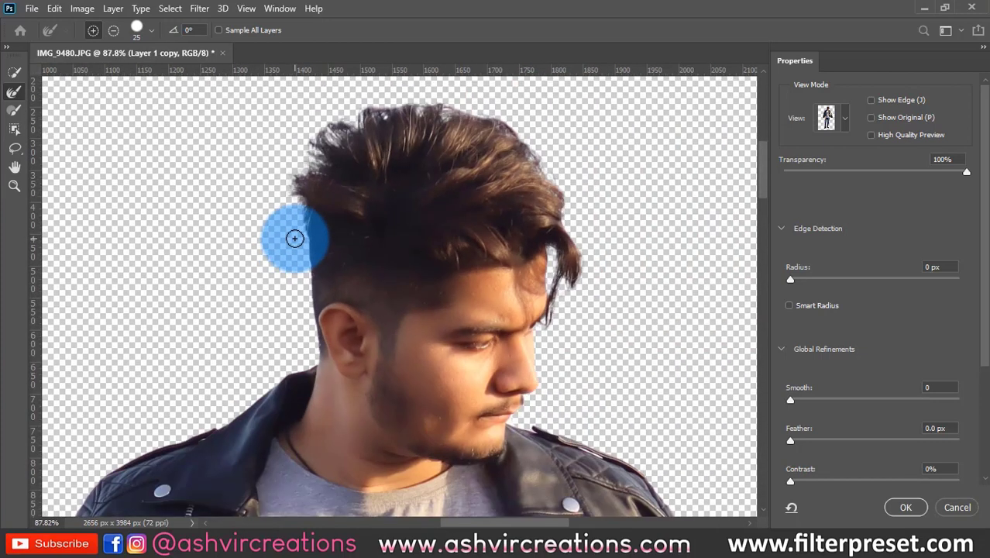
mouse_move(294, 238)
mouse_down()
mouse_move(298, 210)
mouse_move(303, 220)
mouse_up()
click(906, 506)
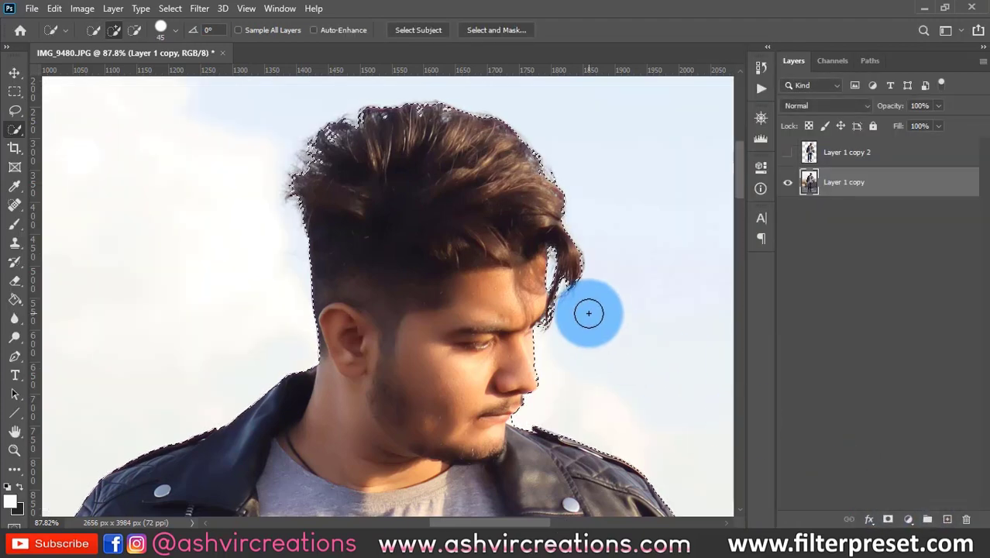
- Copy the selected man from the photo onto a new layer
scroll(504, 173, up, 3)
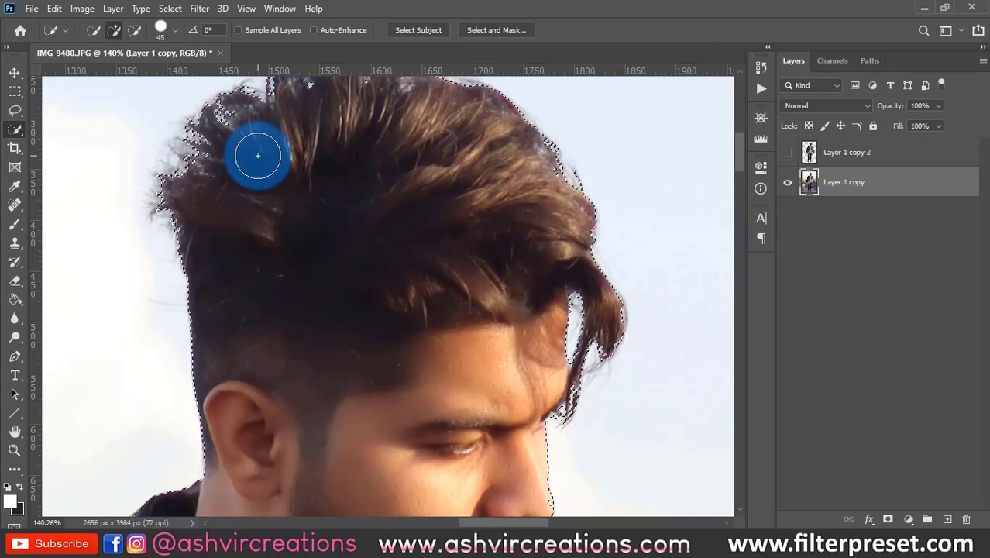
scroll(257, 155, down, 2)
scroll(261, 168, down, 2)
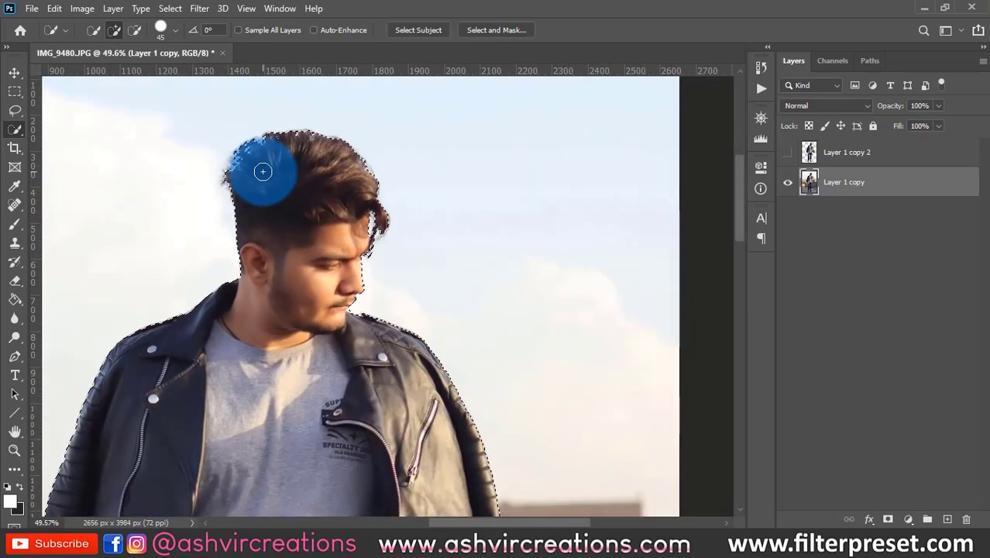
scroll(263, 171, down, 2)
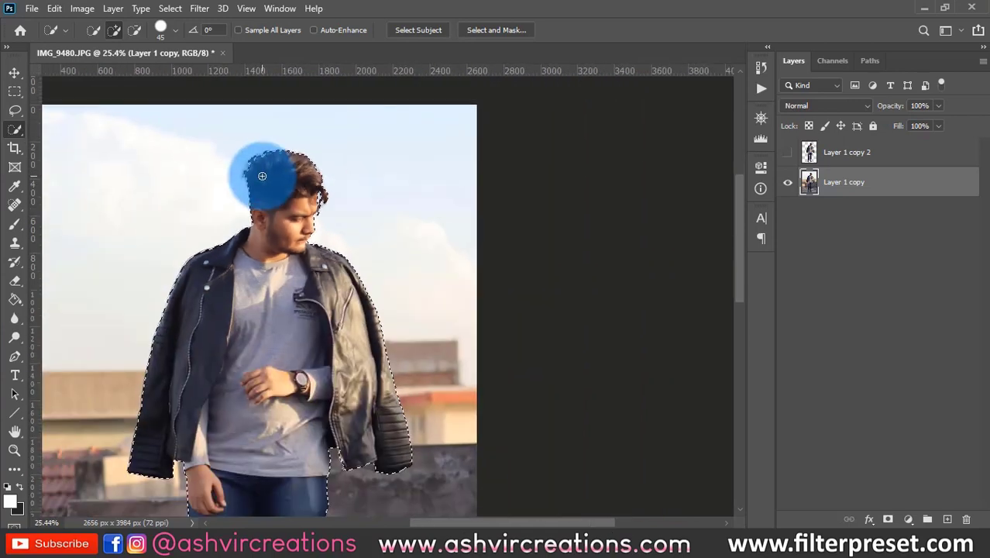
scroll(261, 177, down, 1)
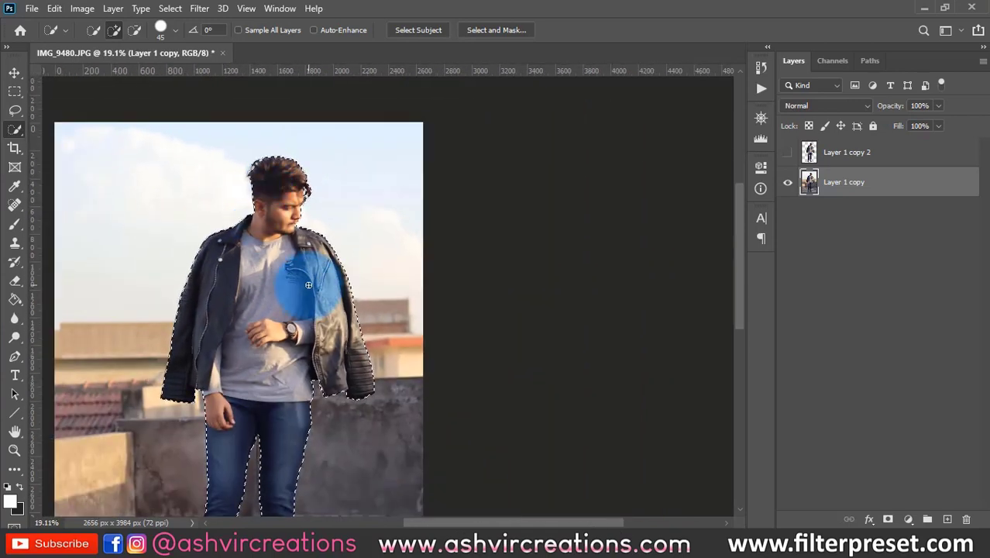
scroll(309, 285, down, 1)
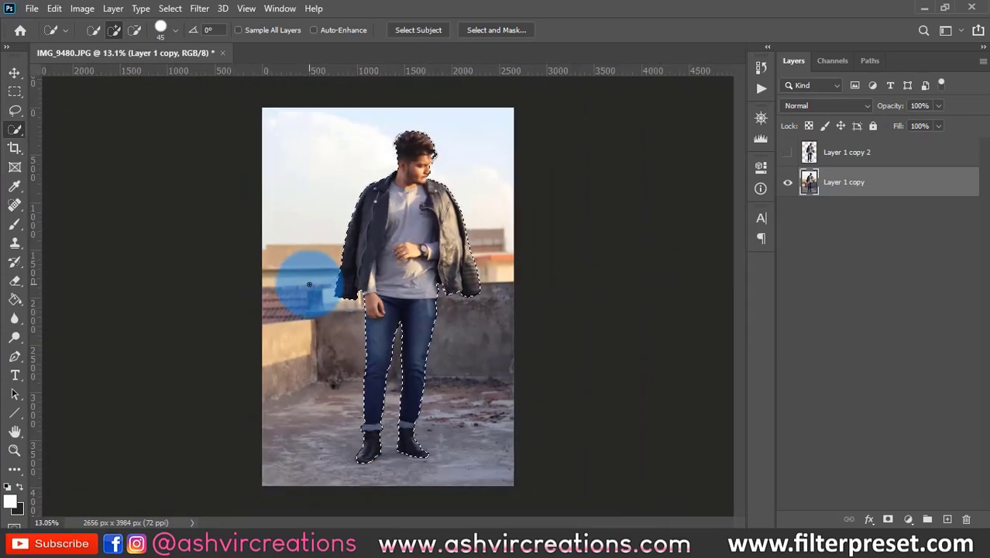
right_click(308, 284)
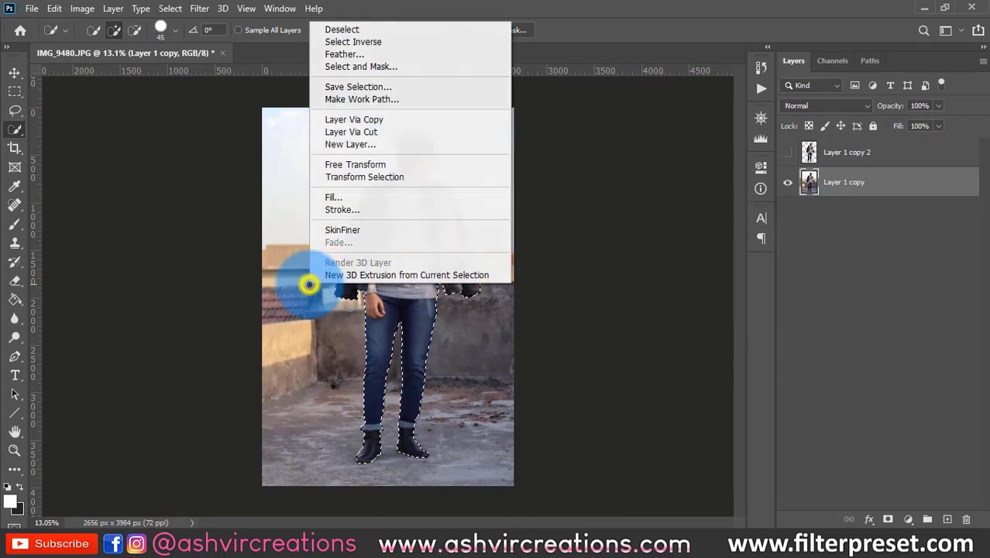
click(408, 118)
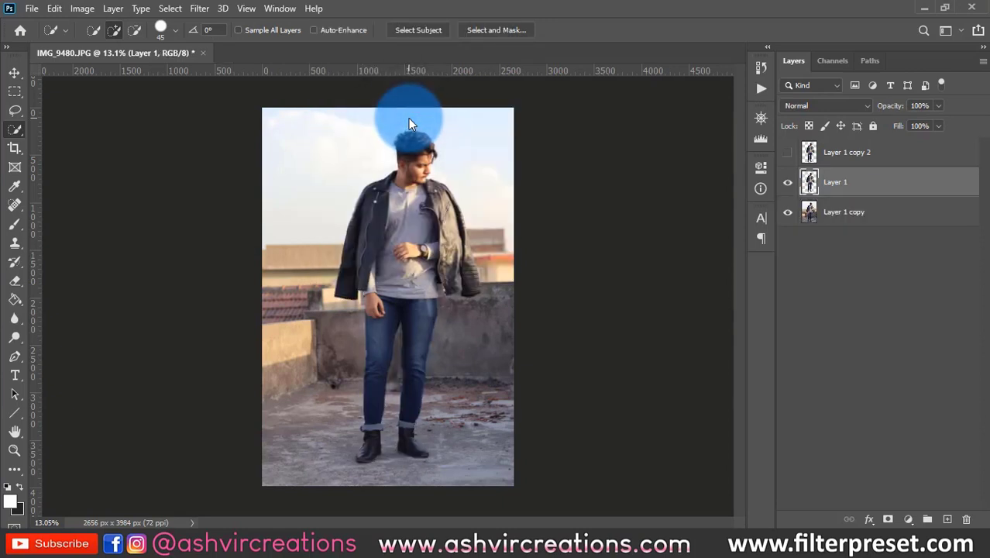
- Delete the newly copied cutout layer, Layer 1, and show both Layer 1 copy 2 and Layer 1 copy
click(787, 212)
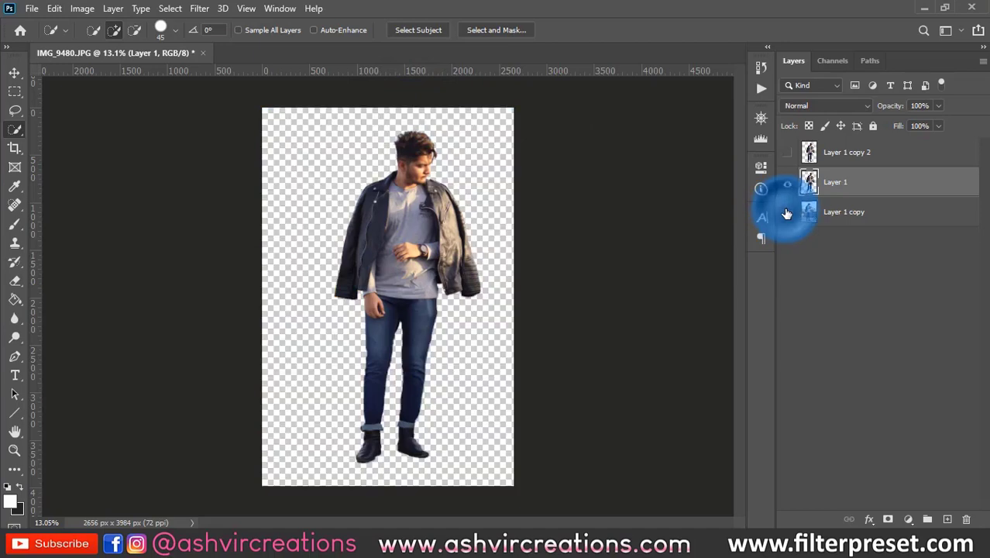
key(Delete)
click(787, 152)
scroll(453, 310, up, 2)
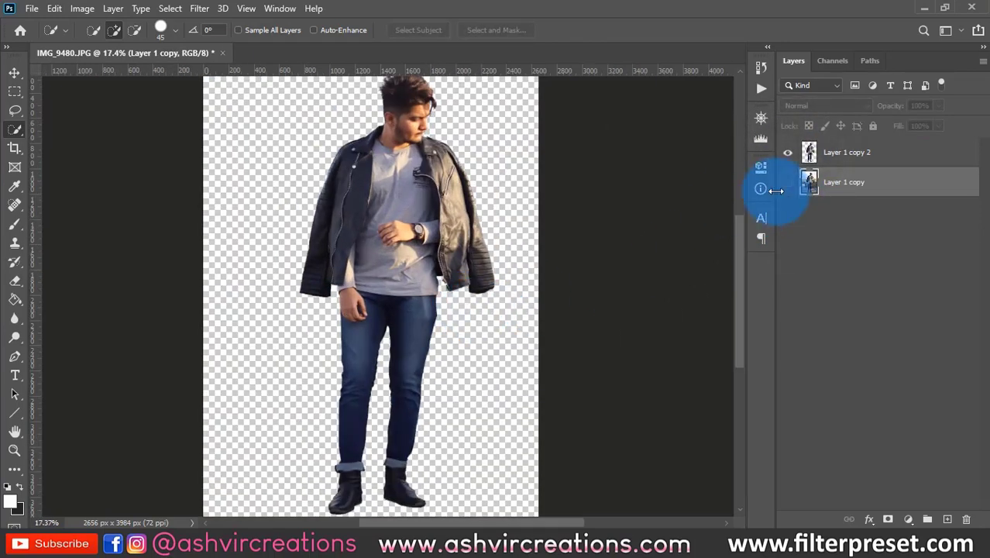
click(787, 182)
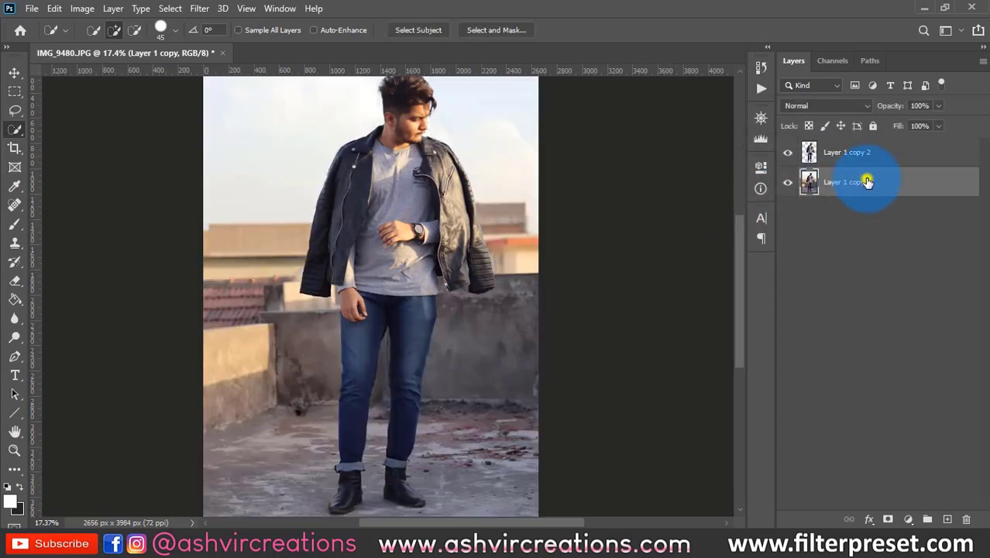
- Duplicate the Layer 1 copy photo layer within the same document
right_click(866, 181)
click(759, 79)
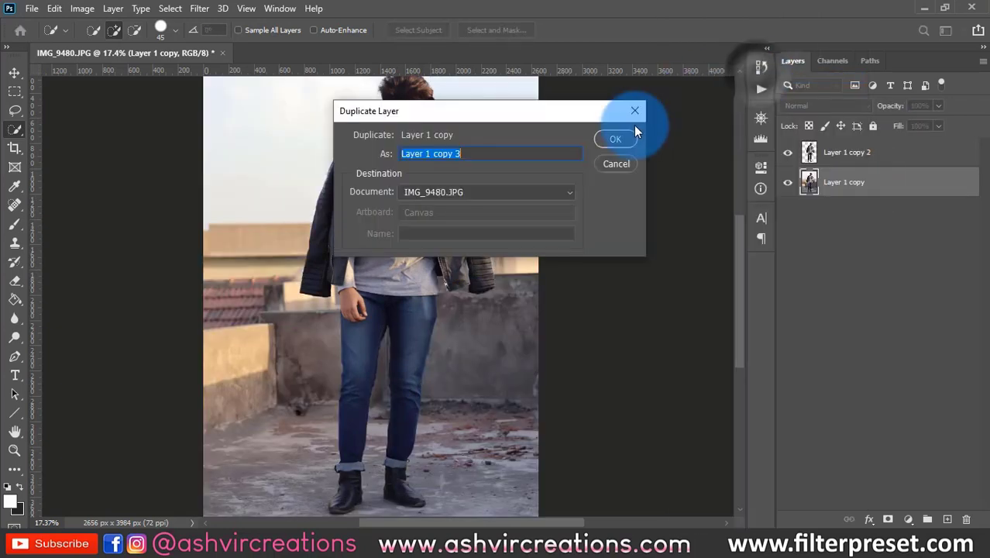
click(629, 136)
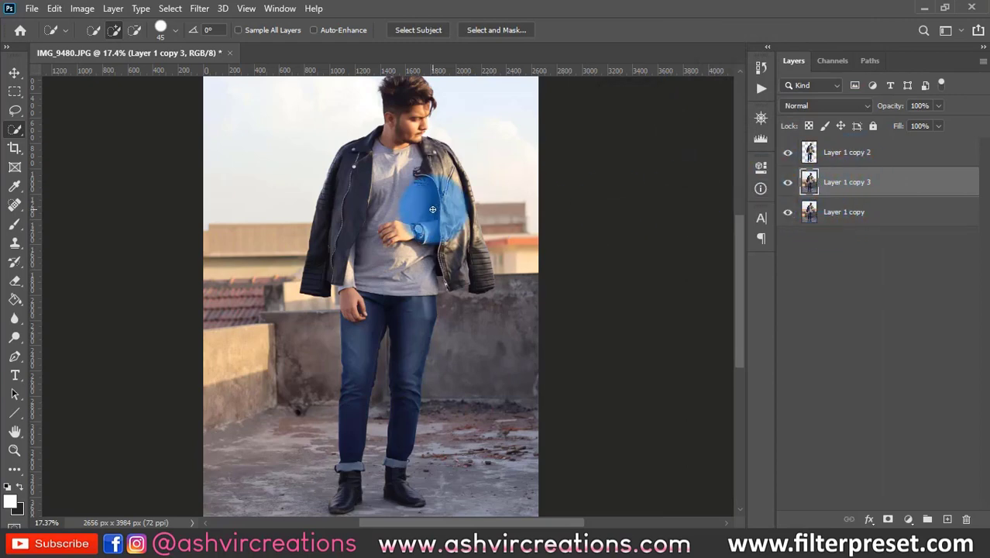
- Start a 4:5 (8:10) crop and move the photo up inside the frame so the boots are fully included
scroll(353, 210, down, 2)
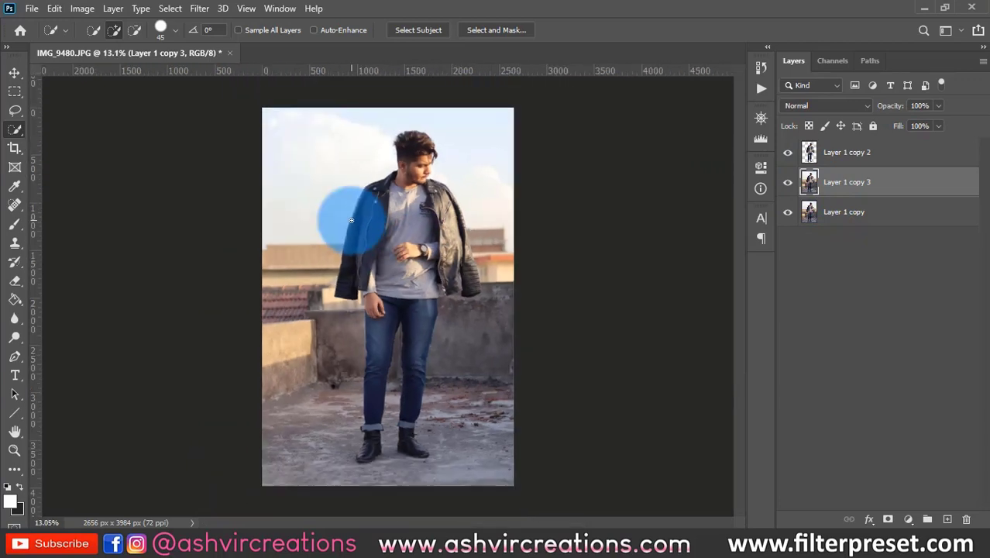
click(16, 149)
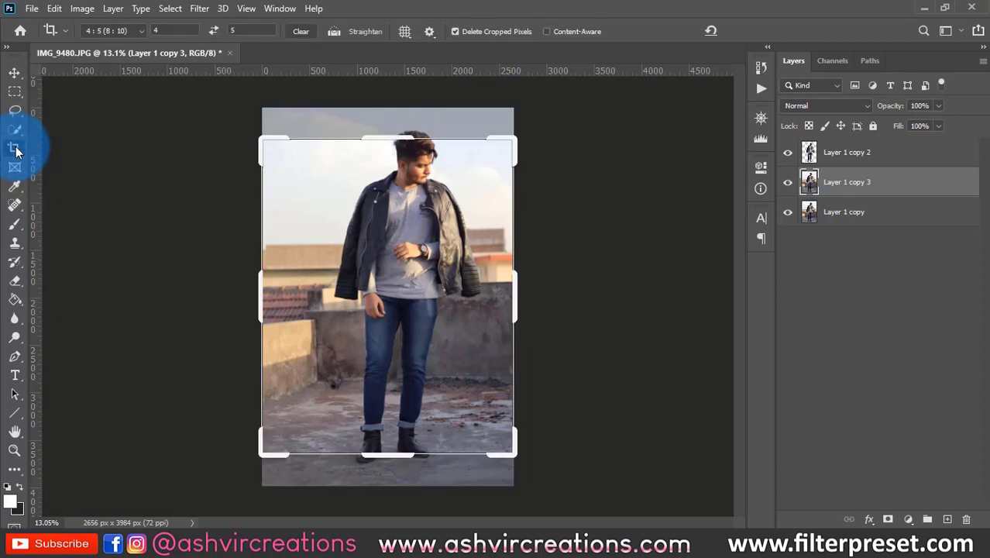
click(122, 32)
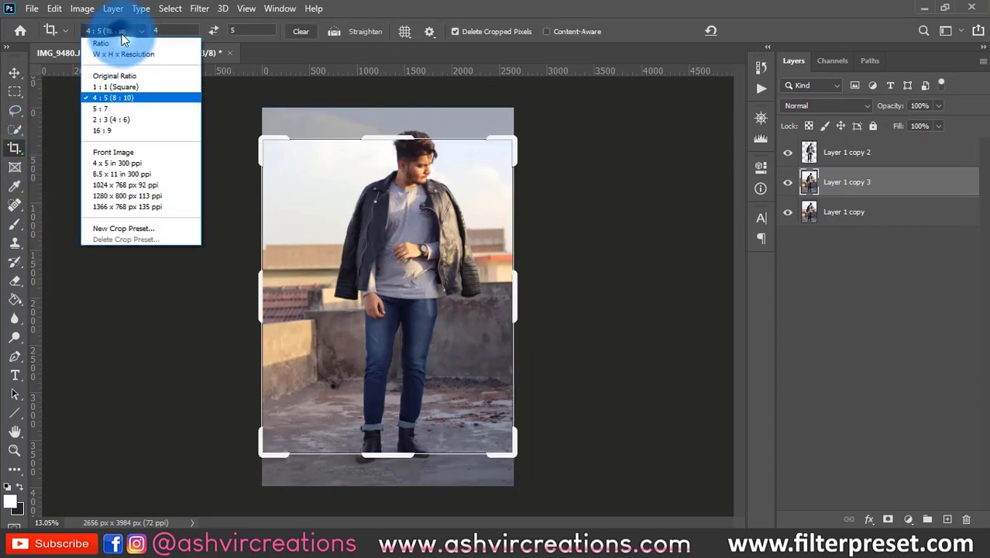
click(127, 96)
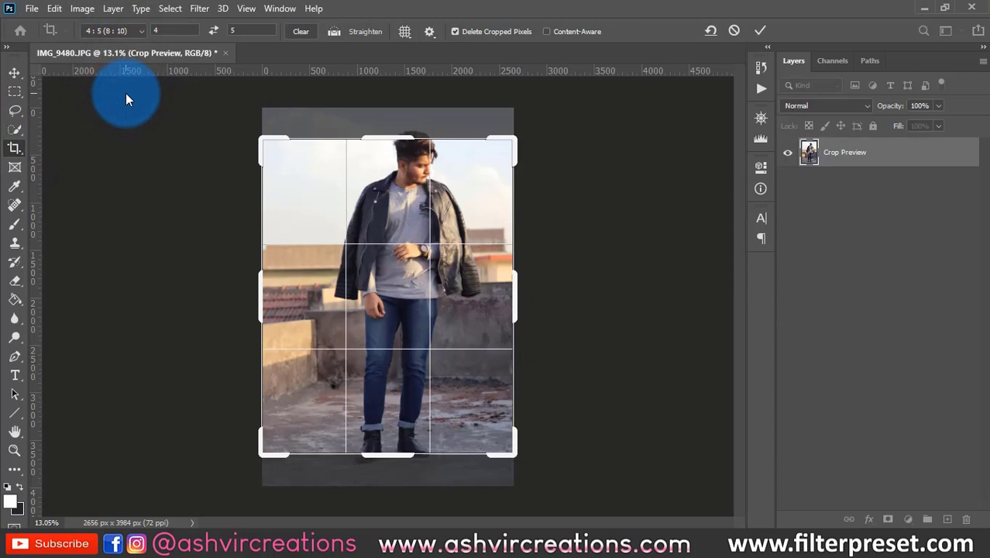
click(400, 322)
drag(448, 303, 446, 262)
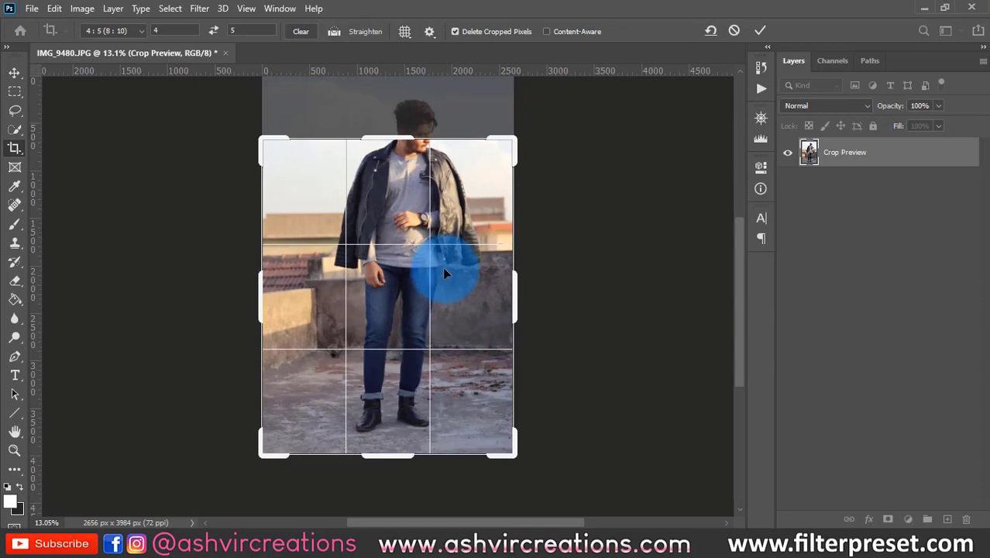
- Expand the crop to about 3707 x 4634 px, leaving empty space above and on both sides of the photo, and apply it
scroll(444, 267, down, 2)
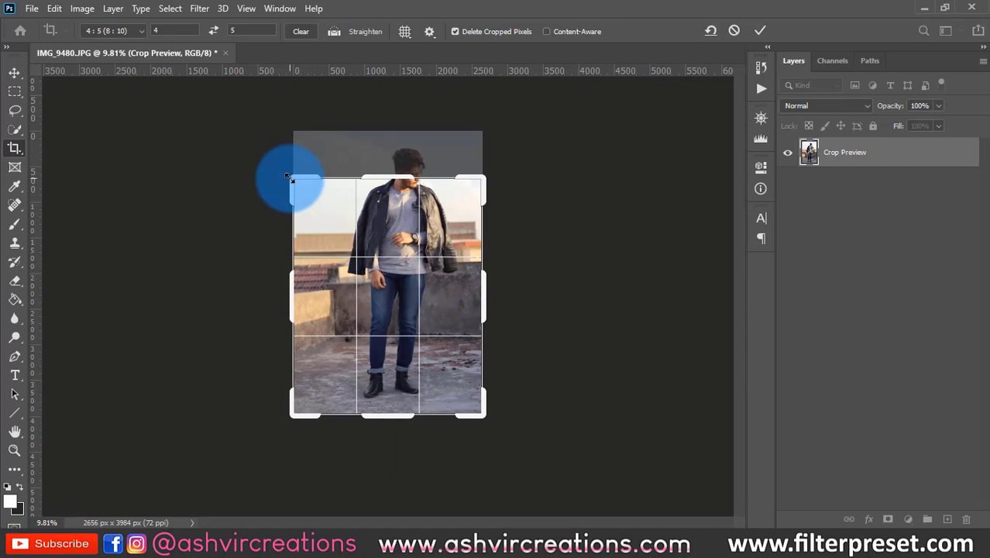
drag(288, 177, 261, 143)
key(ctrl+r)
drag(398, 187, 365, 170)
drag(258, 128, 263, 142)
click(393, 208)
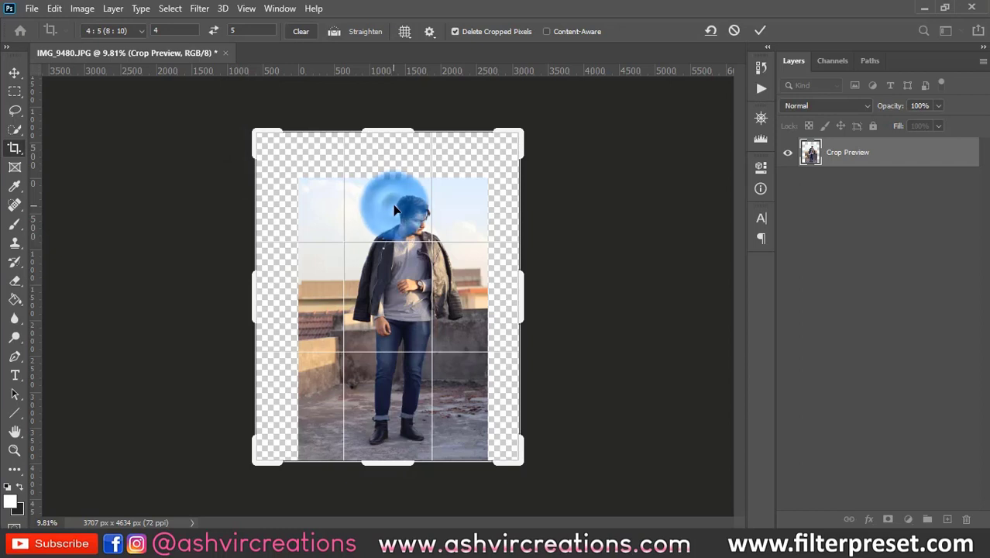
double_click(393, 208)
key(v)
scroll(508, 218, up, 1)
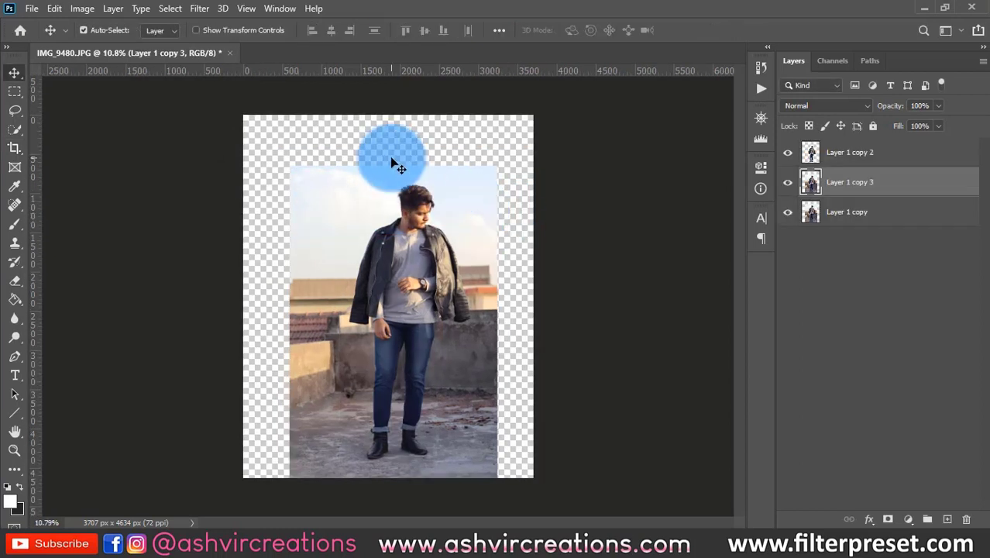
- Open the BGT temple picture from the Desktop and move it into the IMG_9480 document, behind the man
click(32, 9)
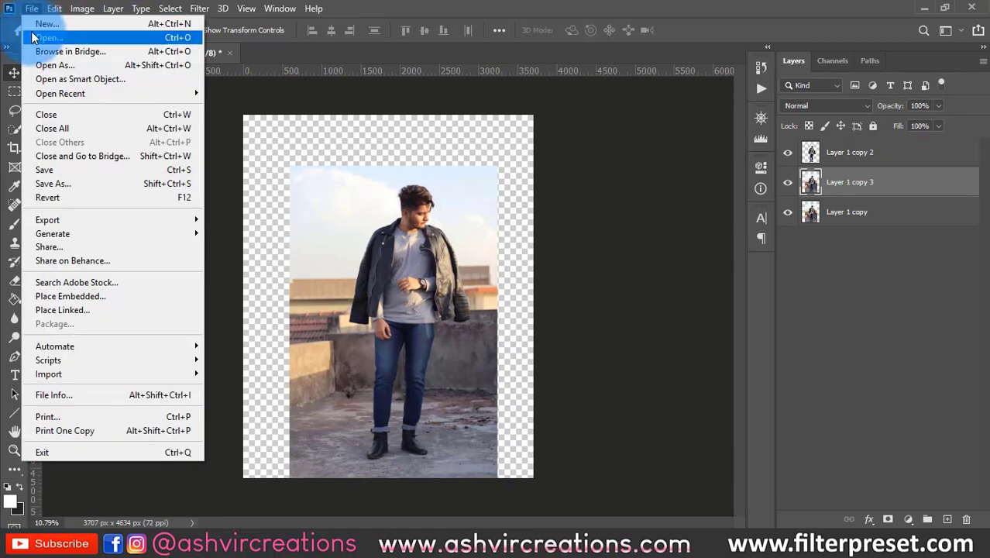
click(45, 37)
click(232, 267)
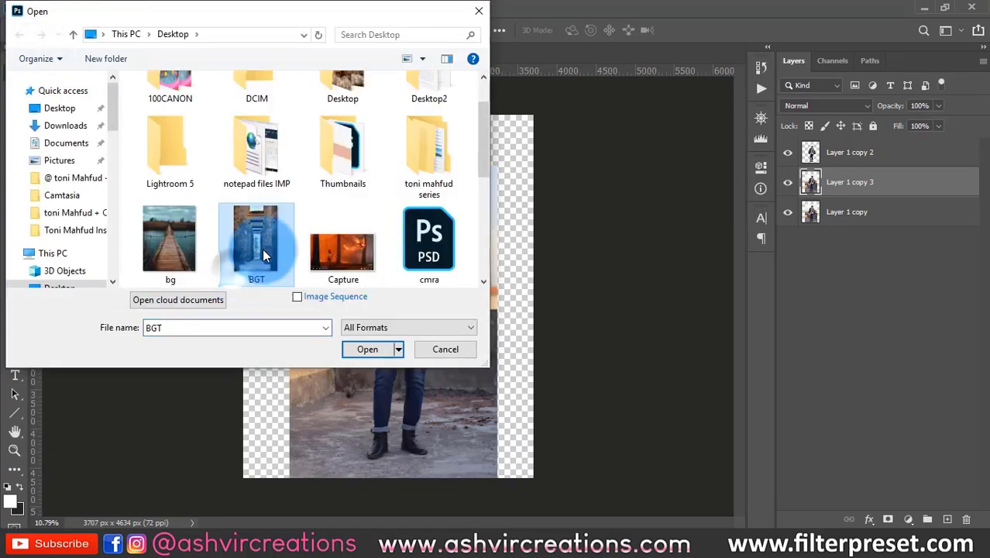
double_click(270, 230)
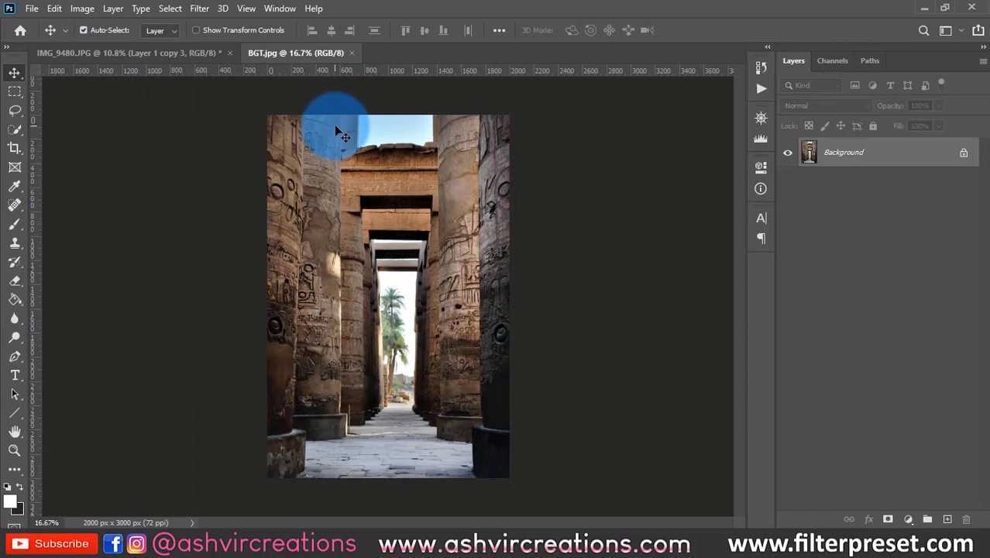
drag(334, 126, 365, 170)
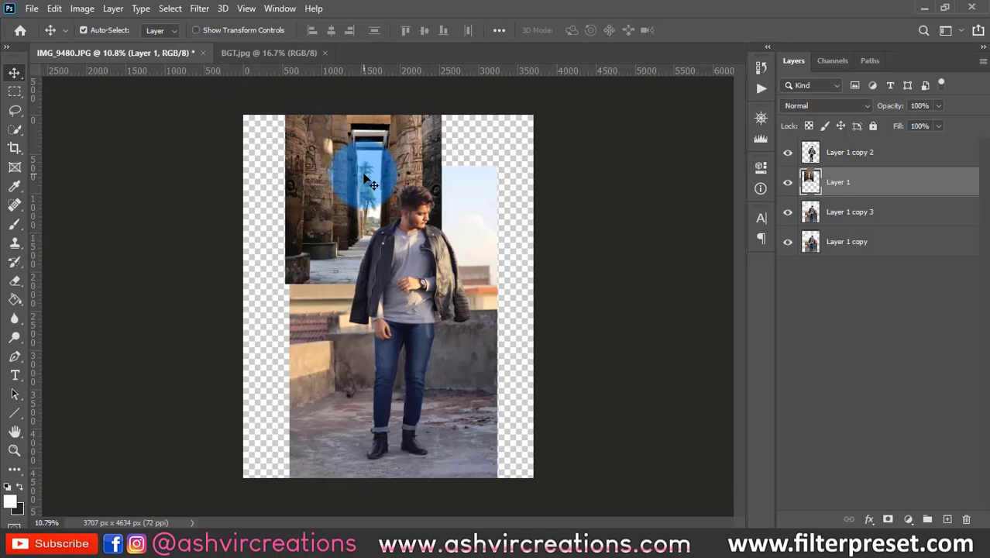
drag(369, 180, 346, 246)
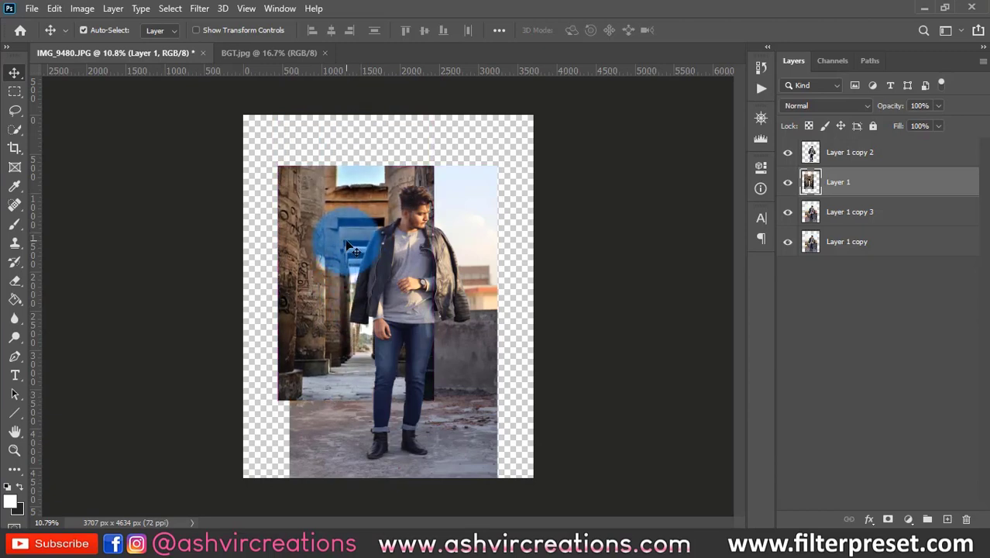
- Free Transform the temple layer to about 221% and shift it sideways to cover the canvas behind the man
click(54, 9)
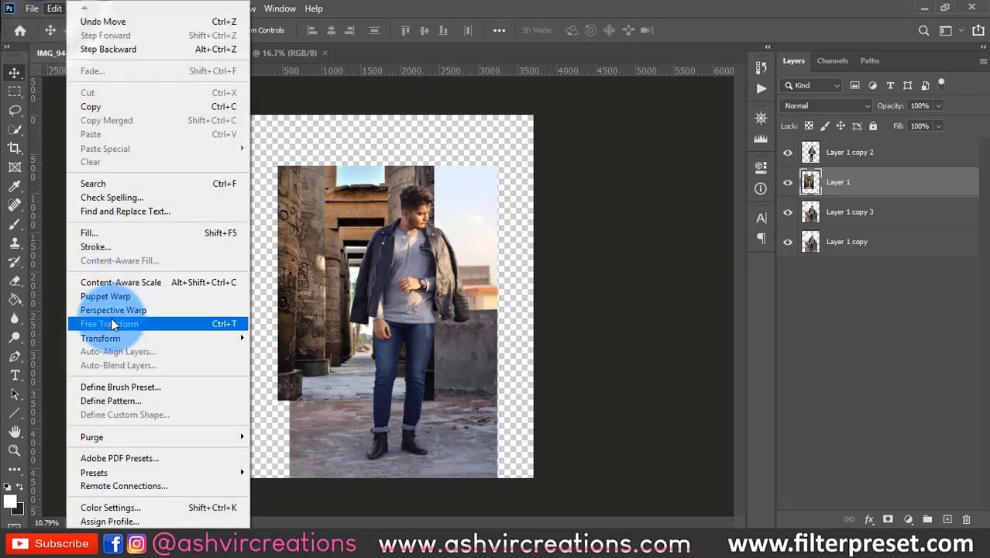
click(110, 317)
drag(432, 400, 453, 352)
scroll(387, 295, down, 1)
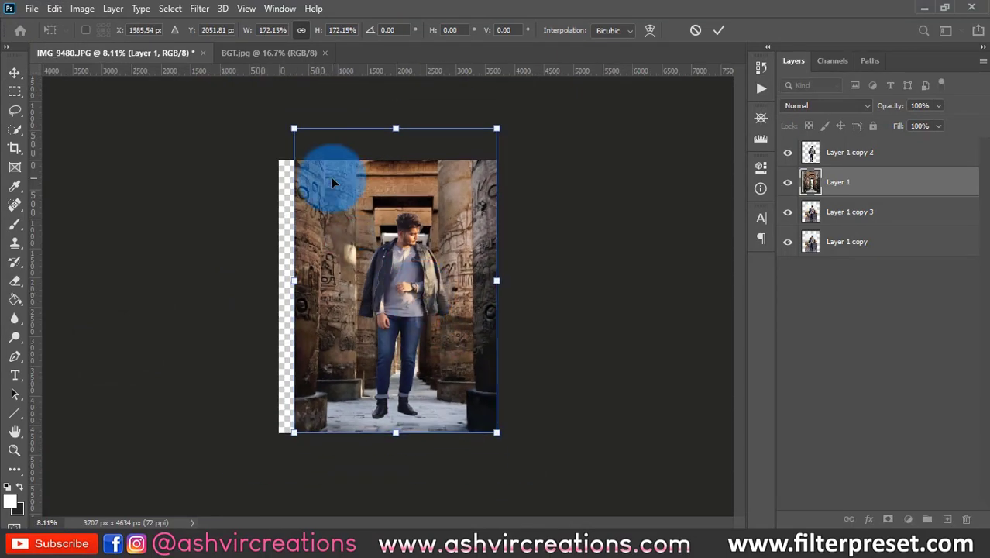
drag(300, 131, 202, 70)
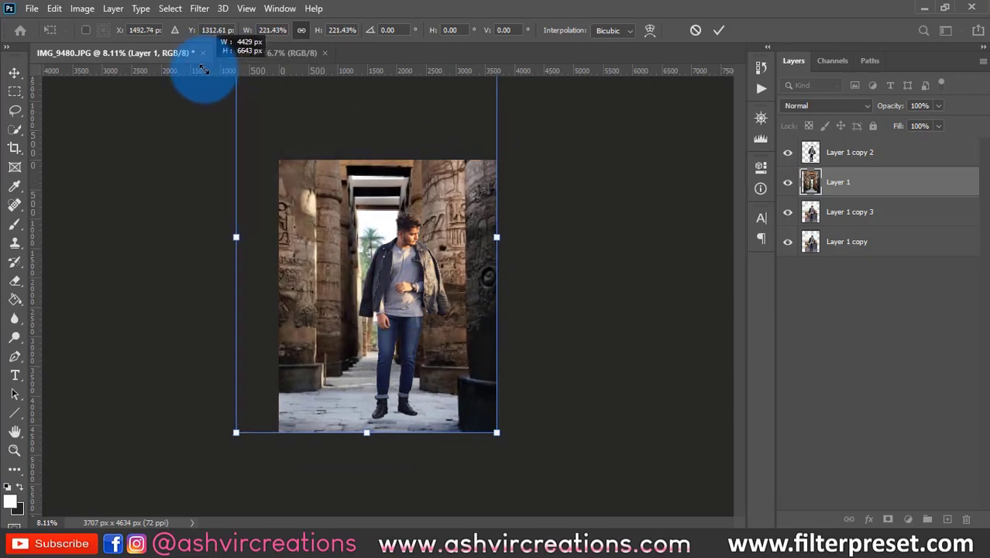
scroll(459, 261, up, 1)
drag(487, 267, 531, 264)
scroll(399, 228, up, 5)
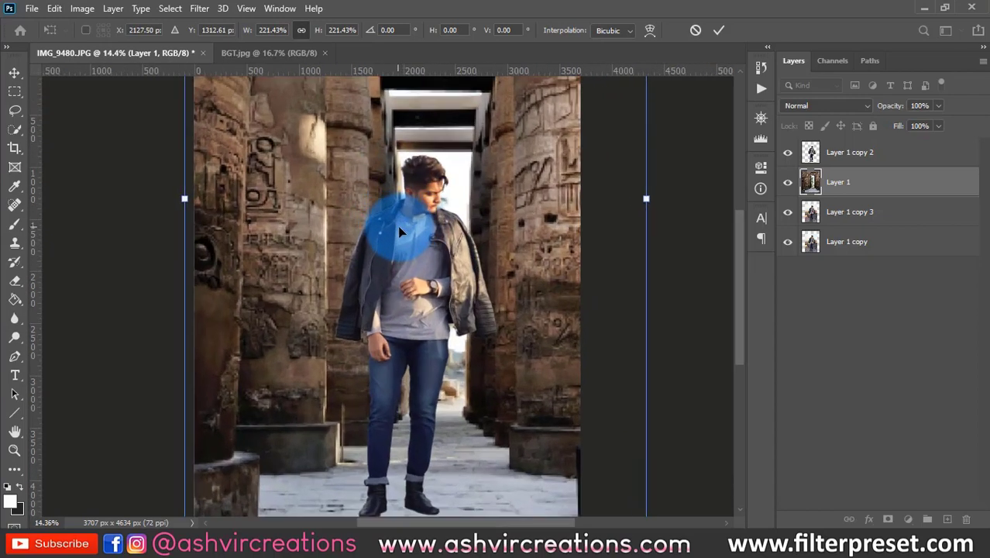
- Fine-tune the temple layer's position and scale to about 223.7%, framing the man in the passage, and apply the transform
drag(411, 213, 331, 172)
scroll(332, 173, down, 4)
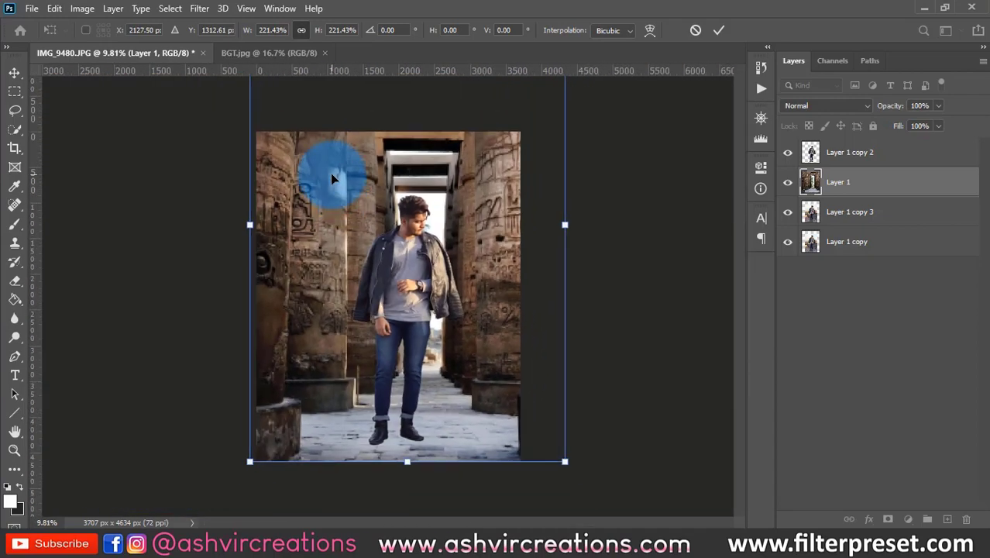
scroll(408, 213, down, 3)
drag(418, 205, 403, 202)
scroll(421, 186, down, 4)
mouse_move(469, 134)
mouse_down()
mouse_move(454, 157)
mouse_move(468, 140)
mouse_up()
scroll(448, 205, up, 2)
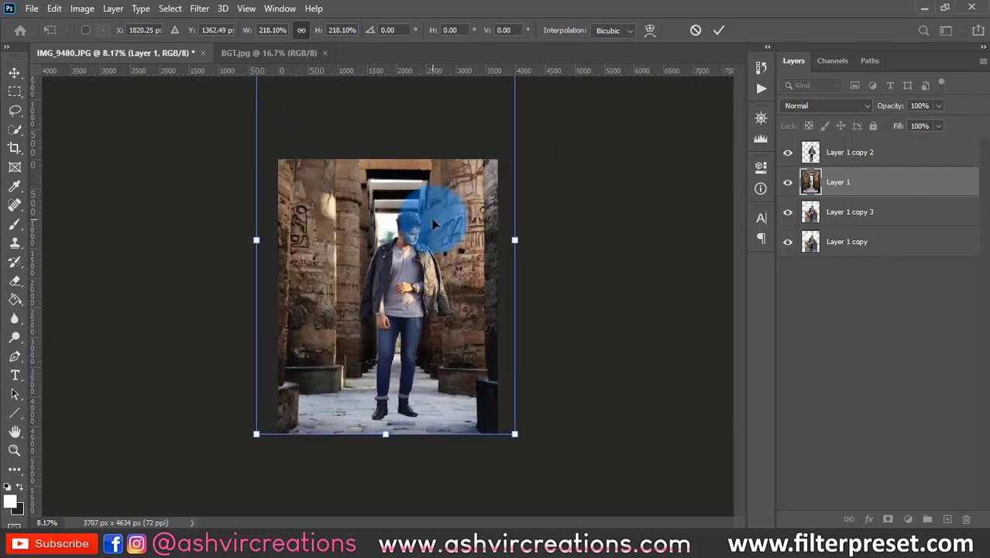
scroll(433, 220, up, 2)
scroll(436, 215, down, 2)
drag(436, 215, 453, 214)
scroll(452, 214, down, 3)
drag(483, 124, 488, 119)
scroll(431, 271, up, 5)
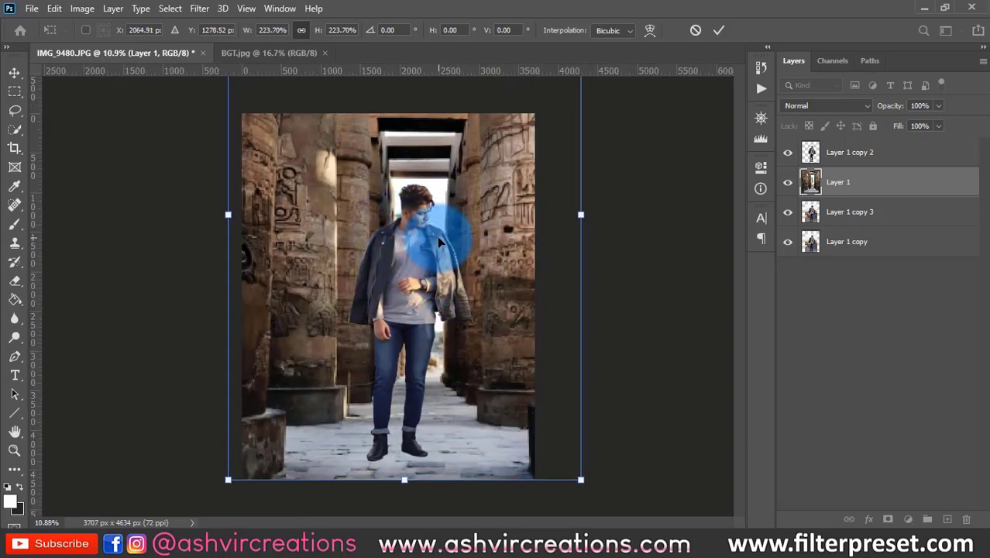
key(Return)
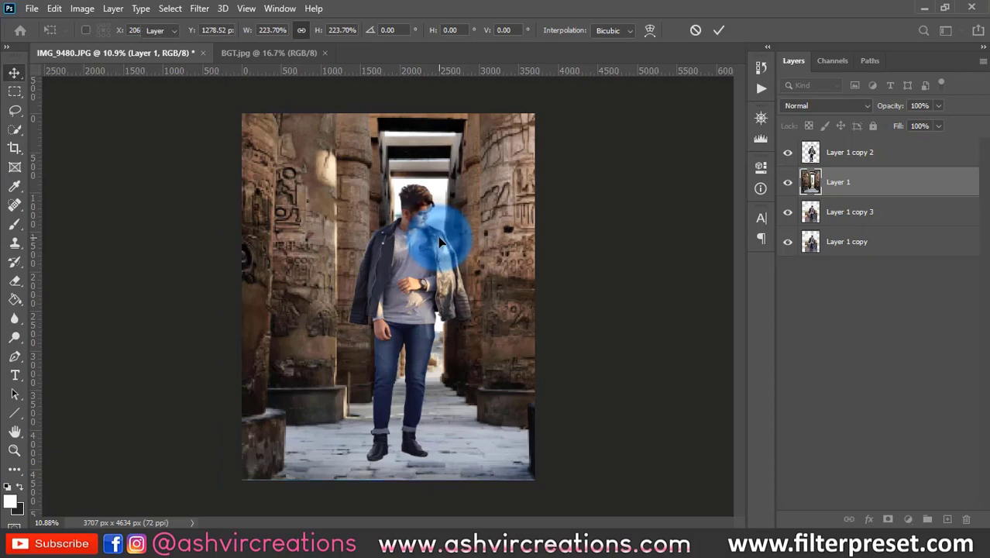
- Compare the ground around the boots with the temple layer, Layer 1, hidden and shown
scroll(432, 221, up, 3)
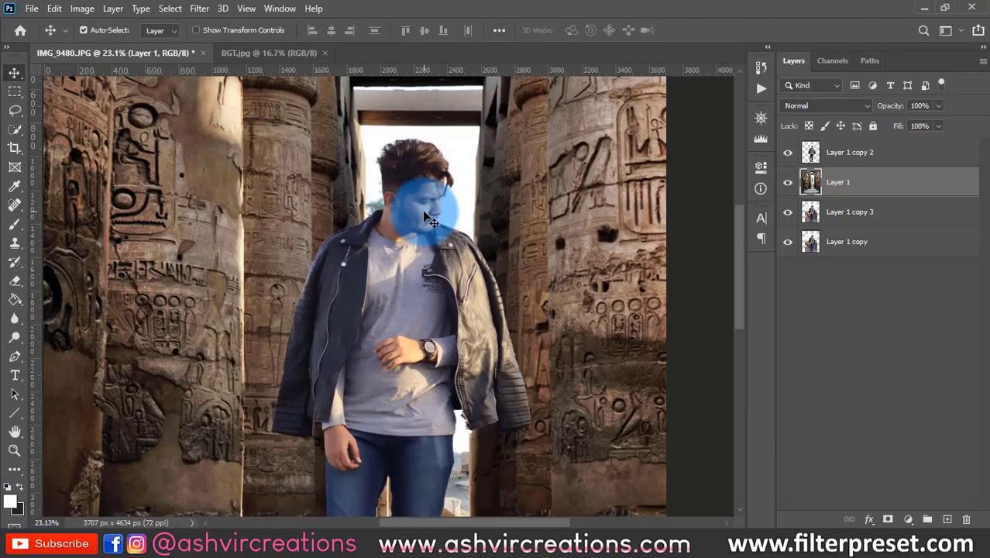
scroll(447, 201, down, 3)
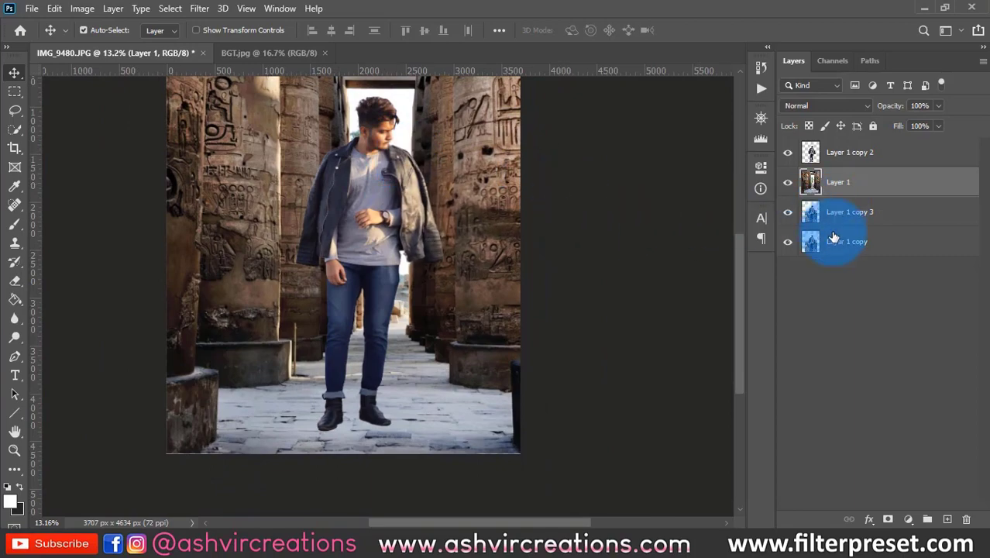
scroll(380, 441, up, 3)
scroll(380, 422, up, 5)
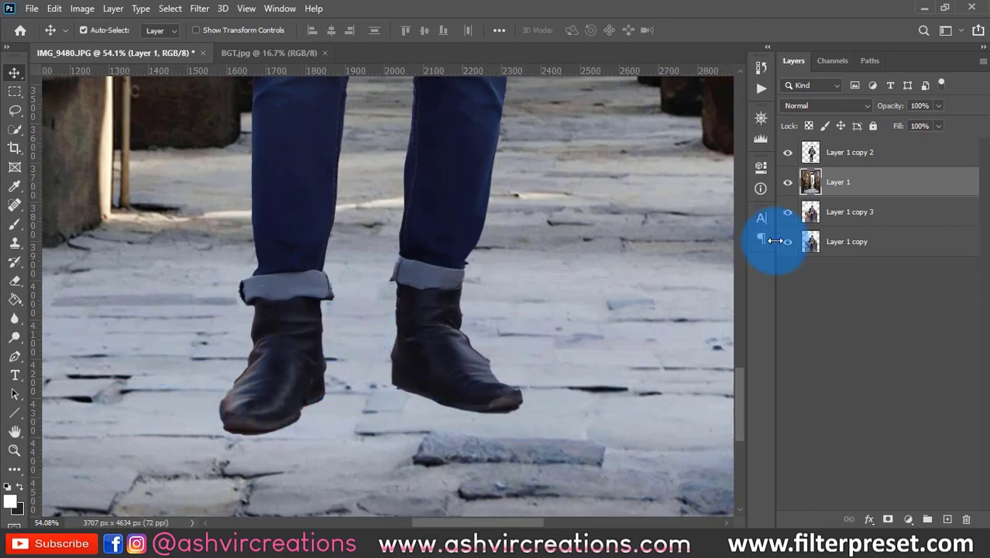
click(788, 182)
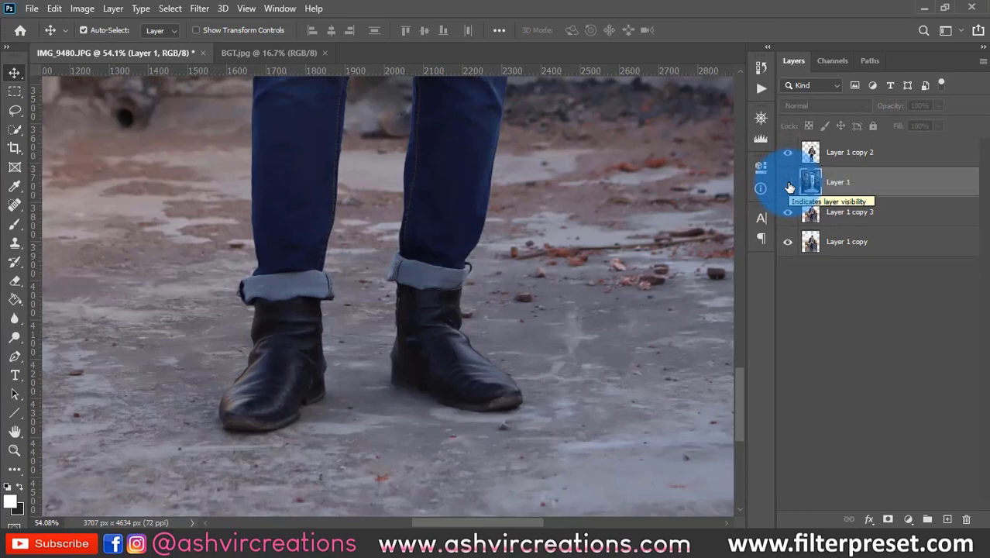
click(788, 184)
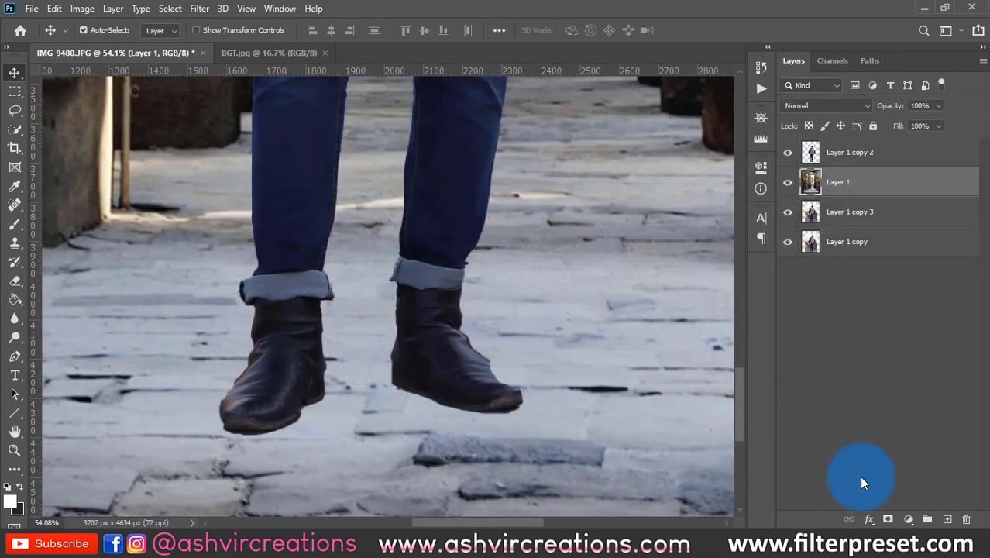
- Add a layer mask to Layer 1 and set up the Brush tool with black as the foreground colour
click(888, 519)
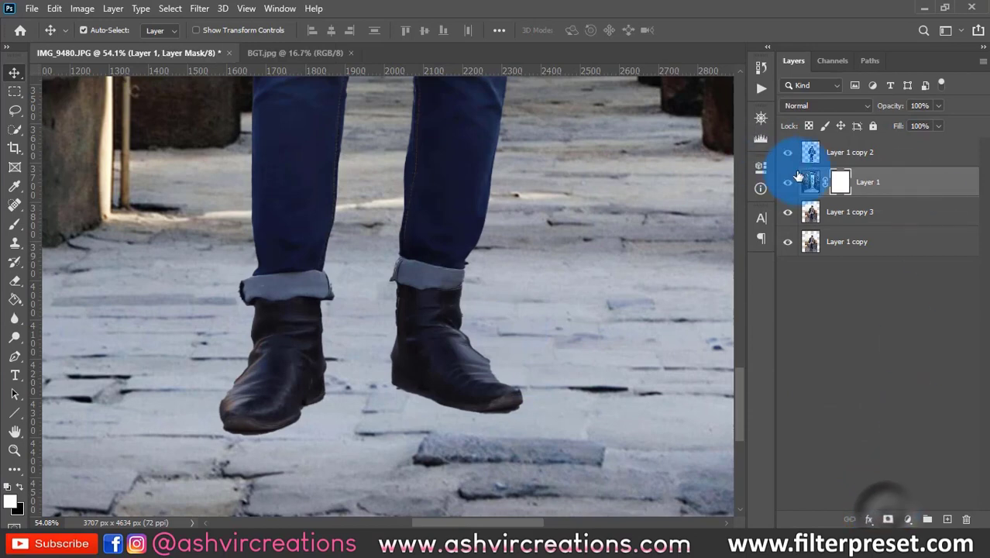
click(14, 224)
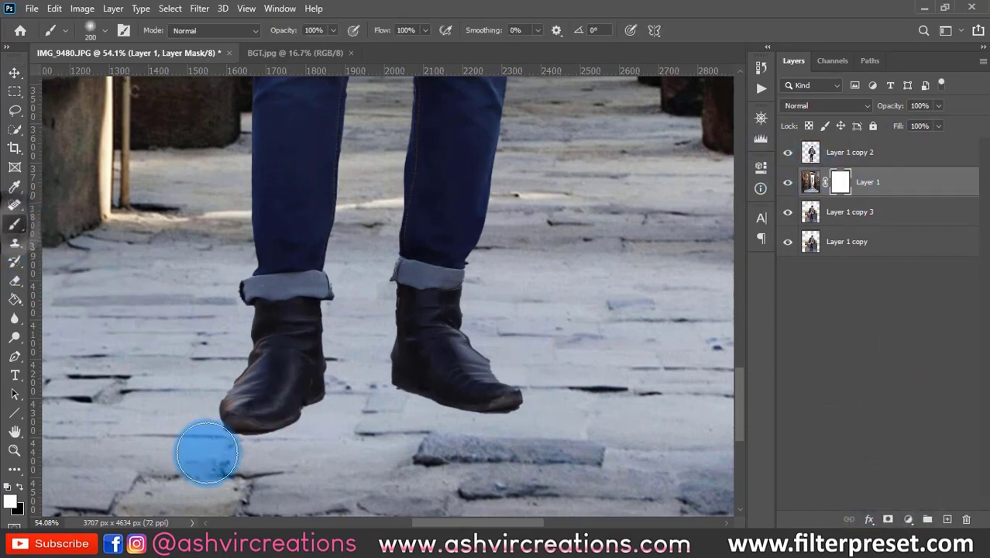
click(9, 503)
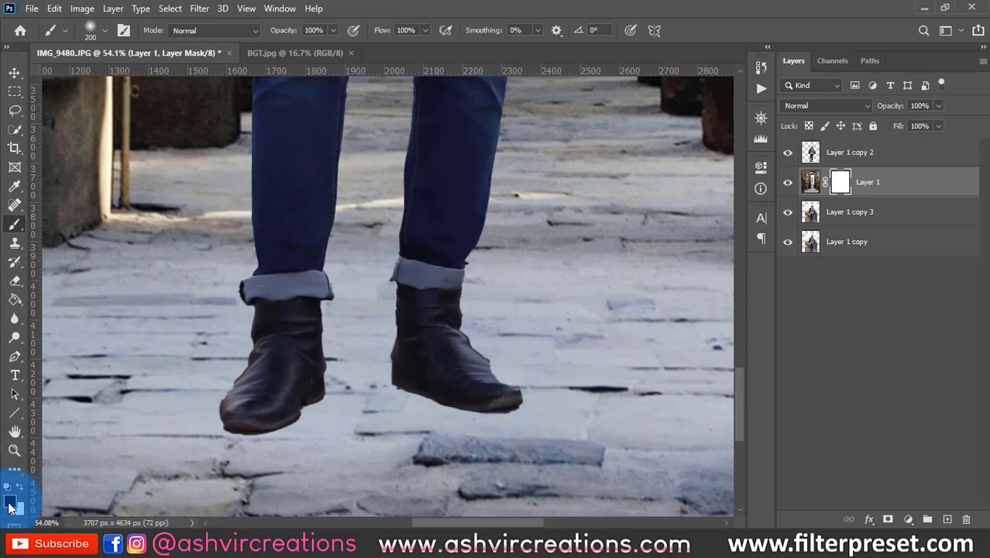
scroll(332, 341, down, 4)
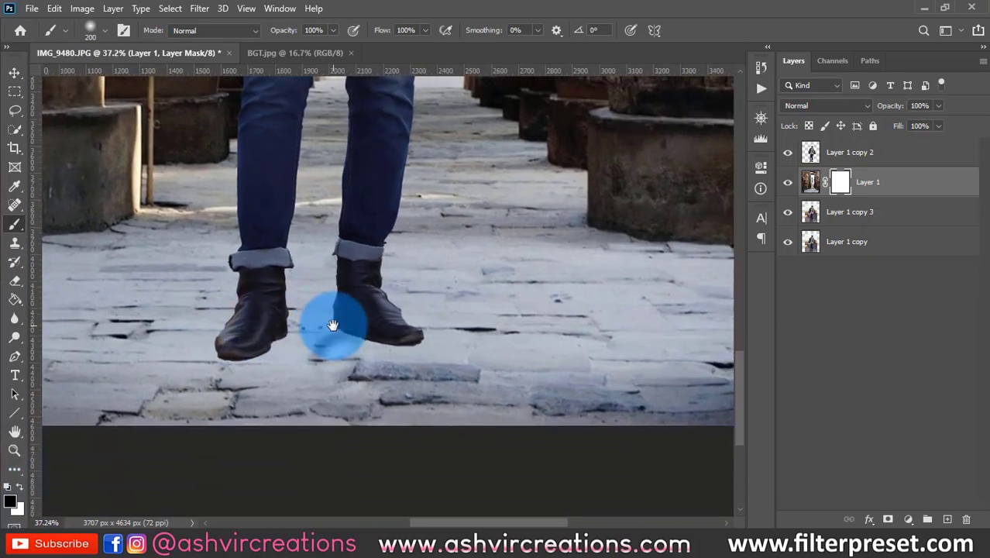
scroll(333, 325, down, 1)
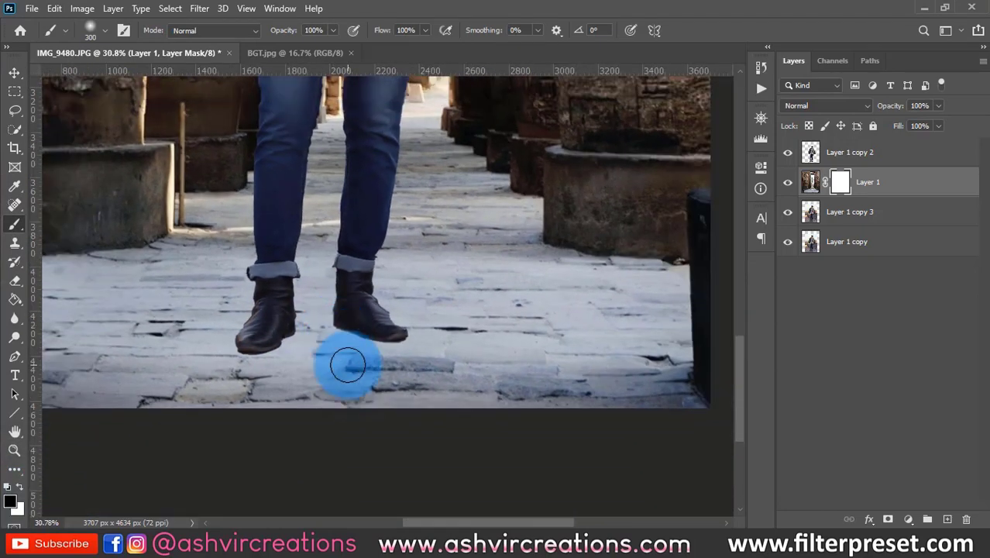
- Paint black on Layer 1's mask around and below the boots with an 800 px soft brush to reveal the original rooftop floor
key(])
mouse_move(383, 364)
mouse_down()
mouse_move(258, 371)
mouse_move(367, 359)
mouse_move(276, 359)
mouse_move(410, 363)
mouse_move(431, 376)
mouse_move(573, 392)
mouse_up()
key(bracketright)
key(bracketright)
key(ctrl+z)
drag(382, 383, 492, 343)
click(321, 354)
click(249, 354)
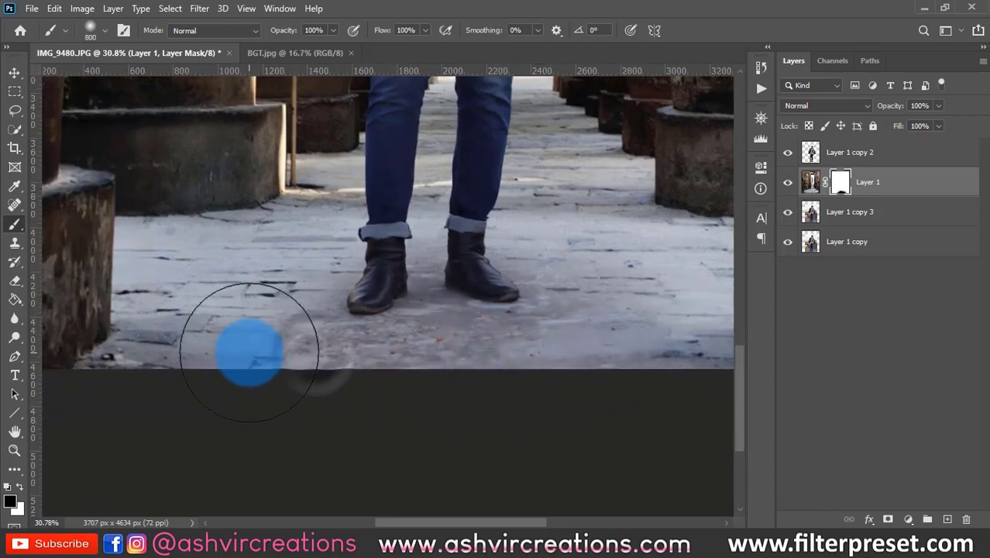
mouse_move(306, 358)
mouse_down()
mouse_move(414, 348)
mouse_move(405, 331)
mouse_move(377, 323)
mouse_move(486, 318)
mouse_move(559, 333)
mouse_move(481, 357)
mouse_up()
scroll(480, 358, down, 3)
key(v)
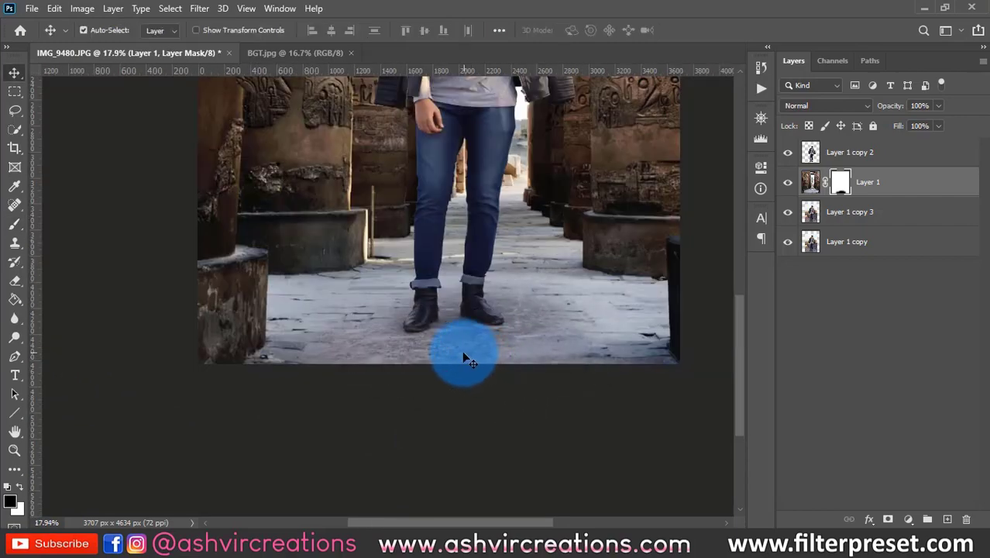
scroll(447, 343, up, 6)
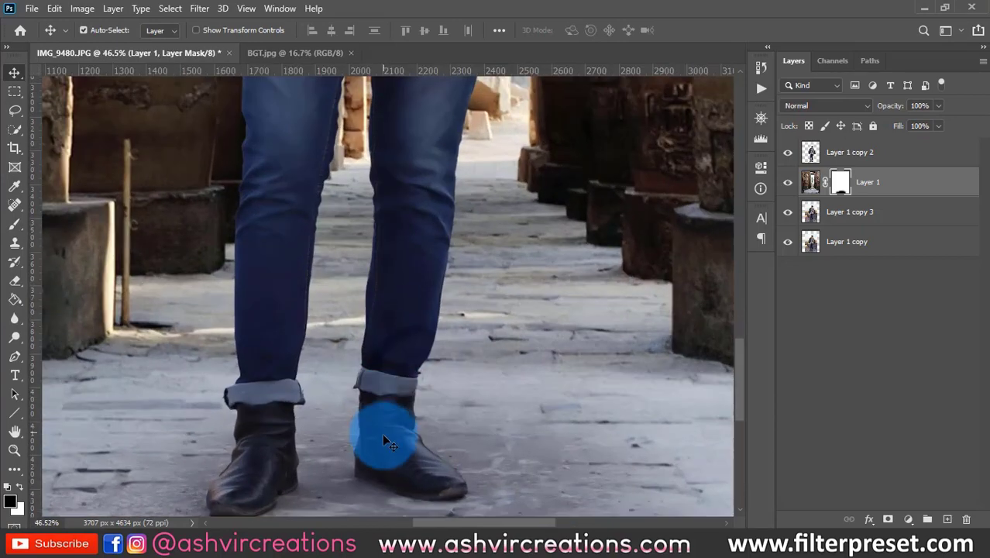
drag(401, 432, 409, 316)
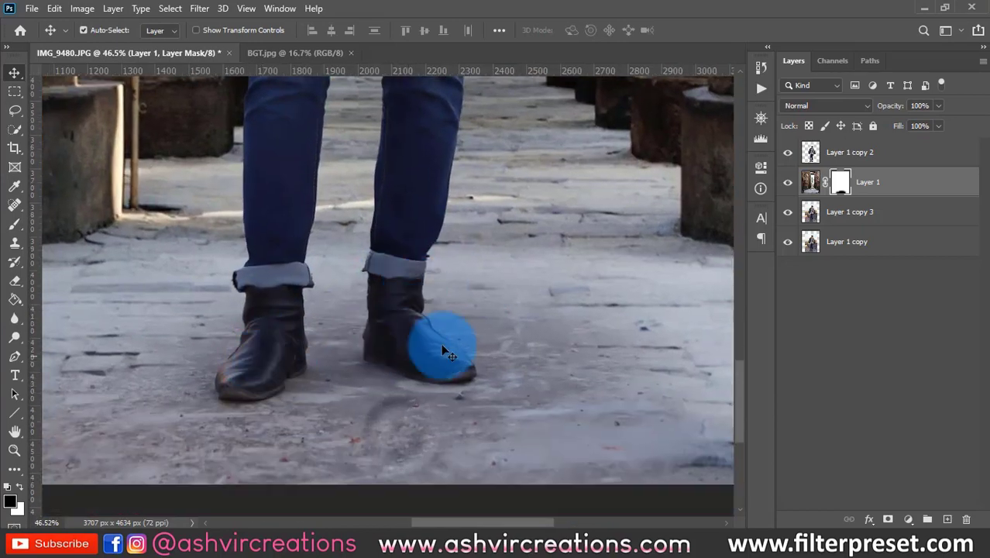
- Compare the blended boots with the cut-out layer, Layer 1 copy 2, hidden and shown, and check the whole composite
scroll(444, 348, up, 2)
click(788, 152)
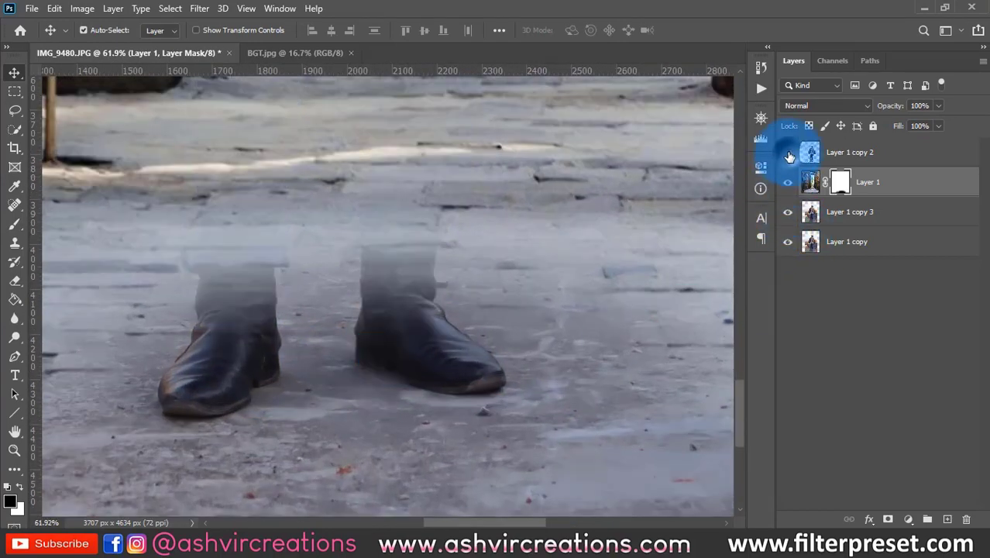
click(787, 153)
click(787, 153)
click(788, 153)
scroll(434, 183, down, 5)
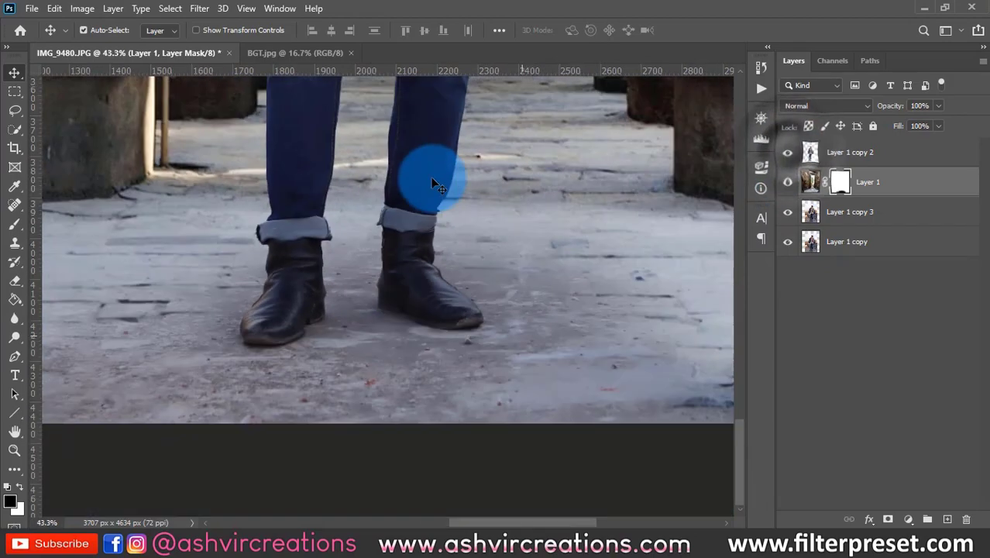
scroll(443, 192, down, 2)
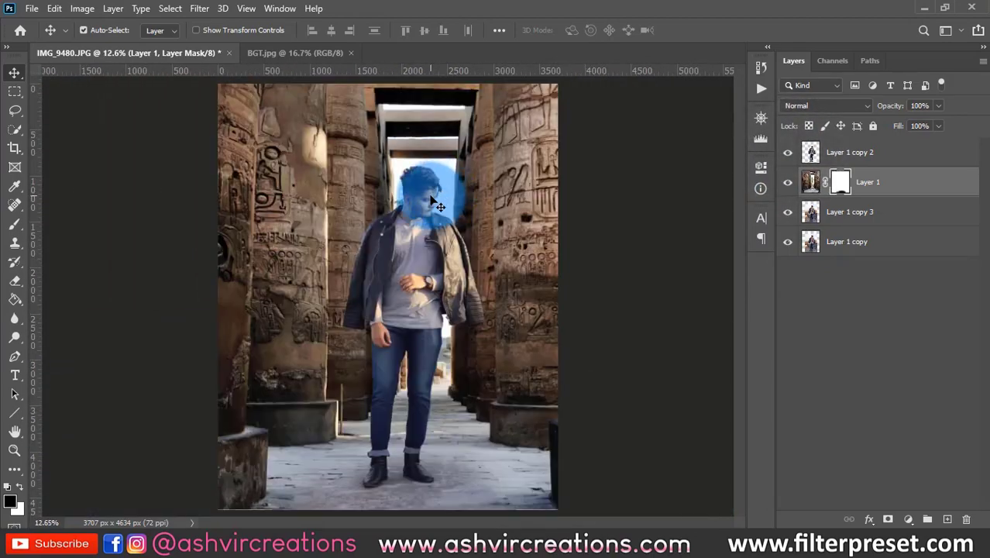
scroll(436, 206, down, 1)
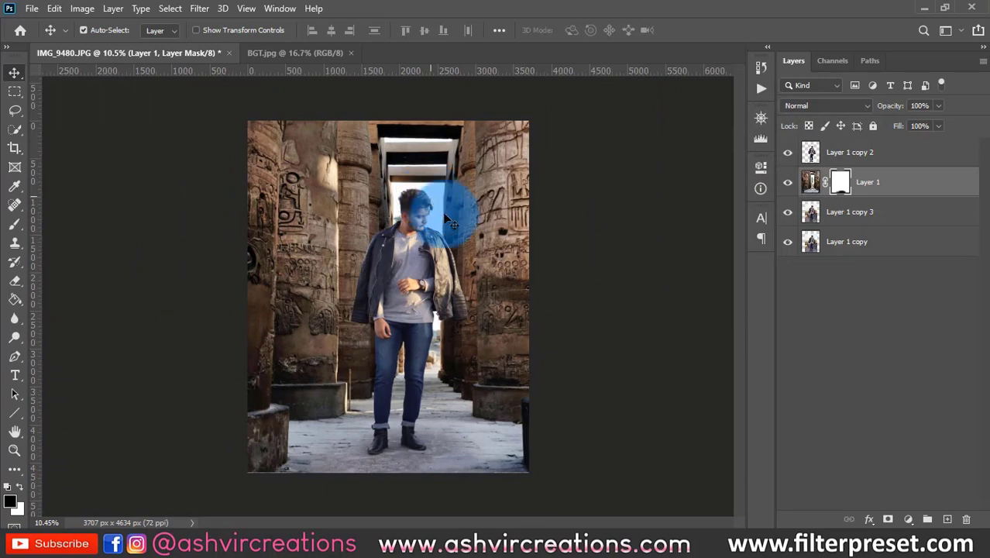
- Expand the 4:5 crop frame beyond the canvas to include more temple, and align its left edge with the temple image
click(12, 149)
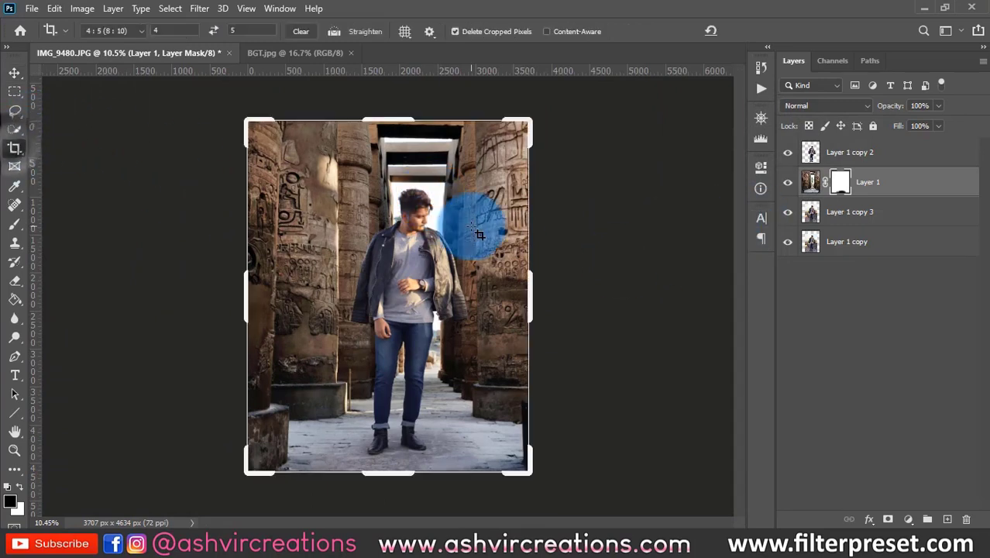
click(473, 223)
drag(458, 227, 472, 225)
drag(521, 130, 552, 112)
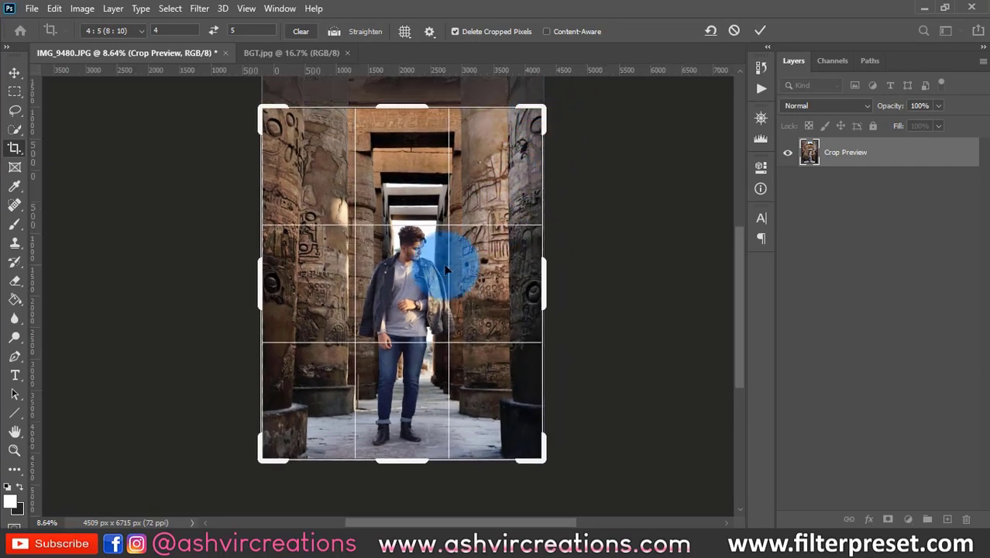
scroll(320, 359, up, 5)
drag(254, 358, 265, 226)
drag(378, 247, 374, 245)
scroll(311, 283, up, 7)
drag(176, 342, 249, 210)
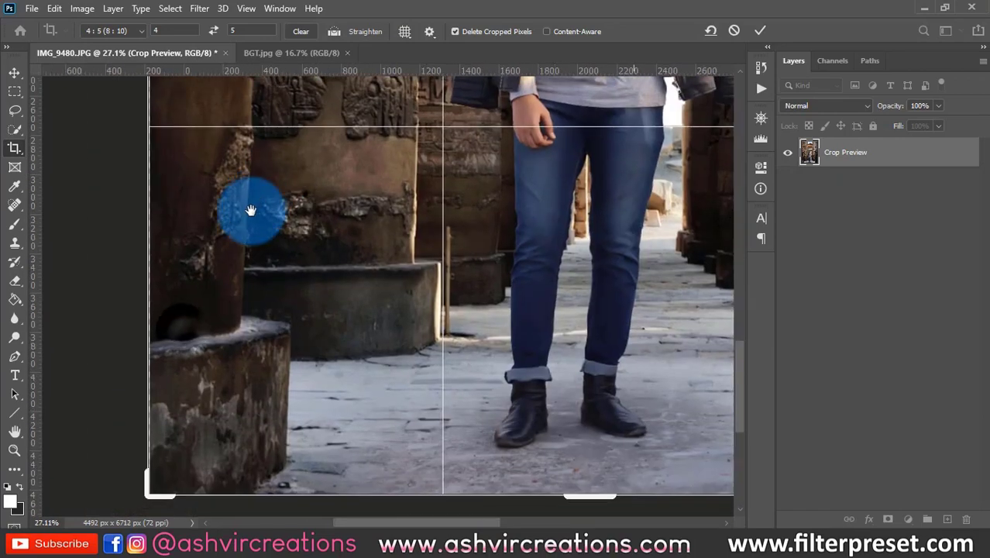
drag(193, 417, 211, 394)
scroll(210, 392, down, 5)
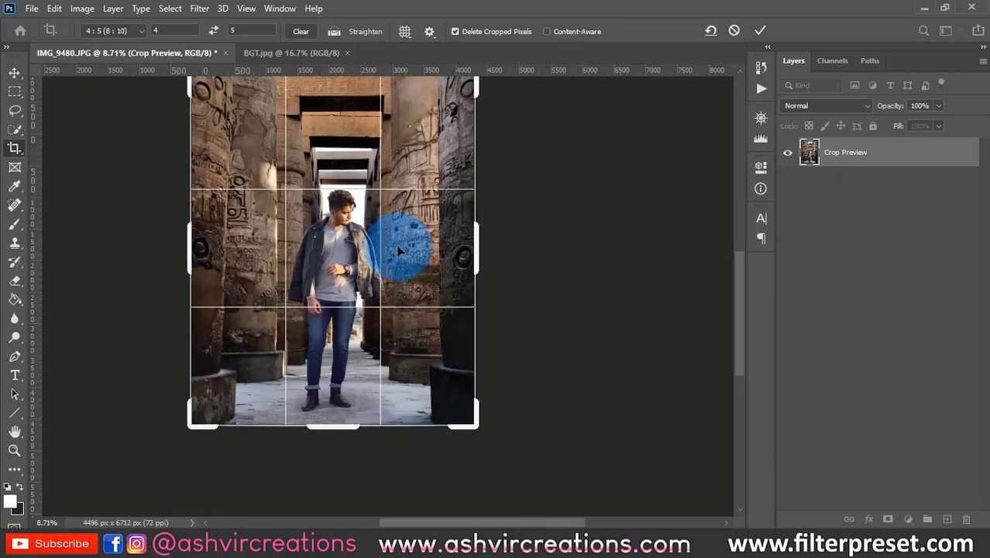
- Align the crop frame's right edge with the temple image and apply the crop for a 4473 x 5590 px canvas
scroll(481, 152, up, 5)
scroll(482, 148, down, 6)
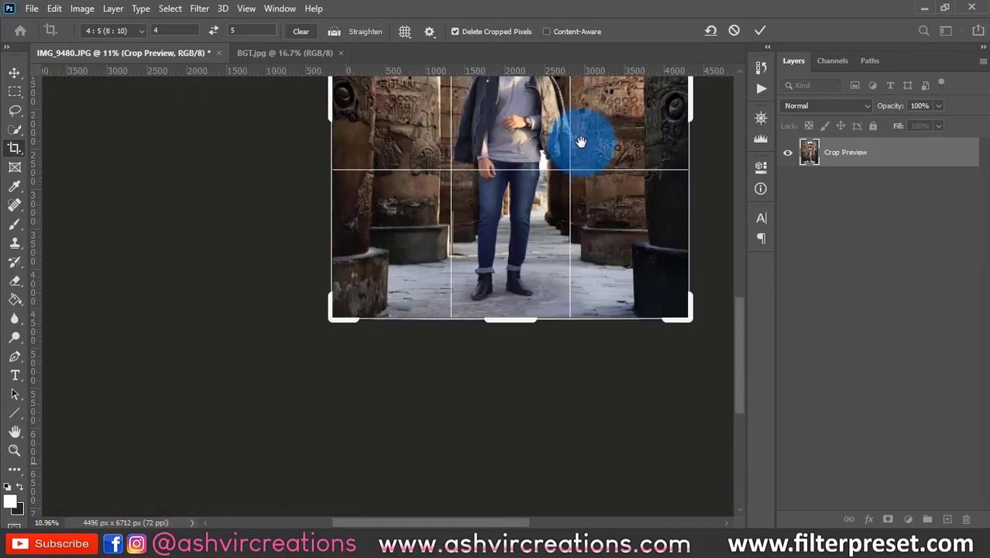
drag(591, 120, 359, 426)
scroll(495, 170, up, 3)
scroll(455, 172, up, 4)
drag(443, 168, 430, 166)
scroll(364, 229, down, 6)
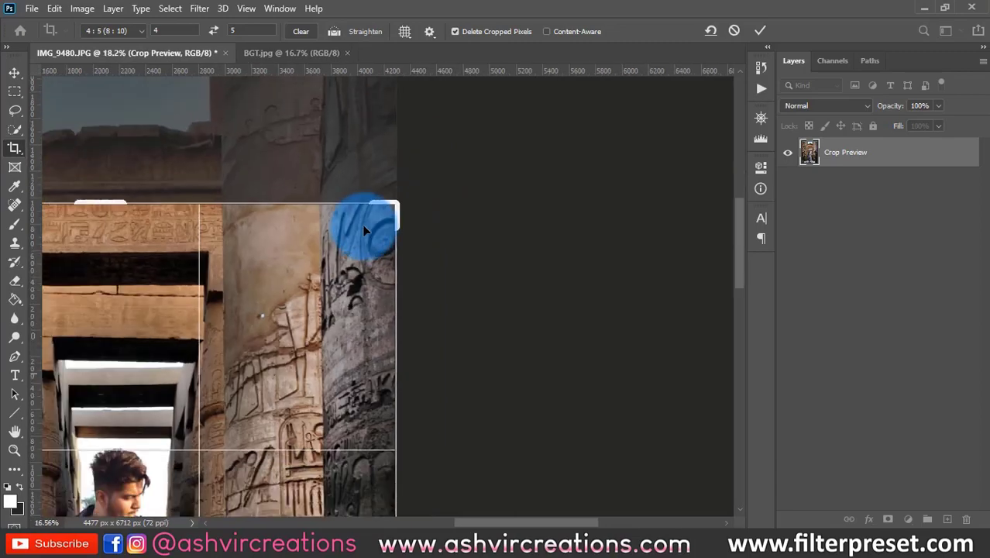
scroll(357, 231, down, 3)
scroll(335, 155, up, 1)
scroll(335, 155, down, 3)
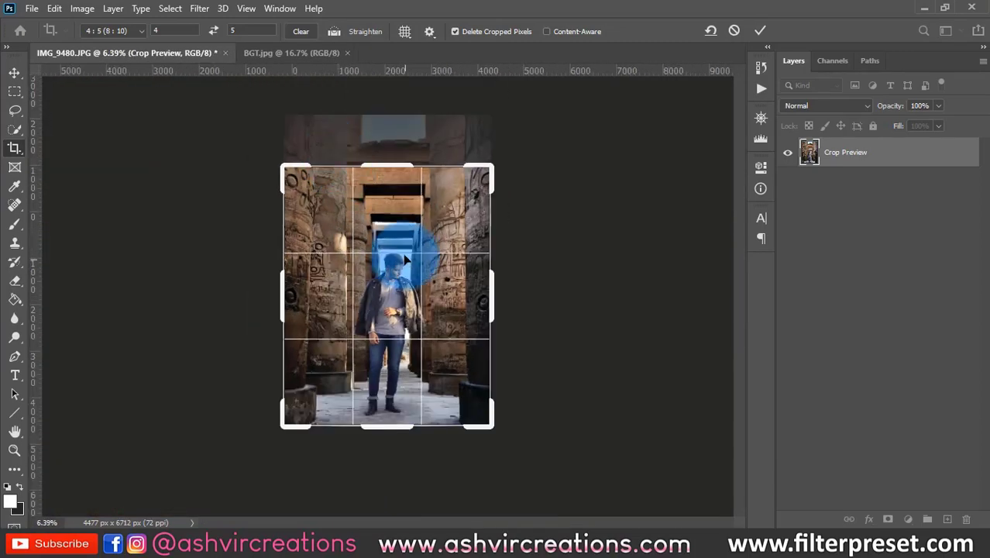
scroll(399, 252, up, 3)
double_click(435, 246)
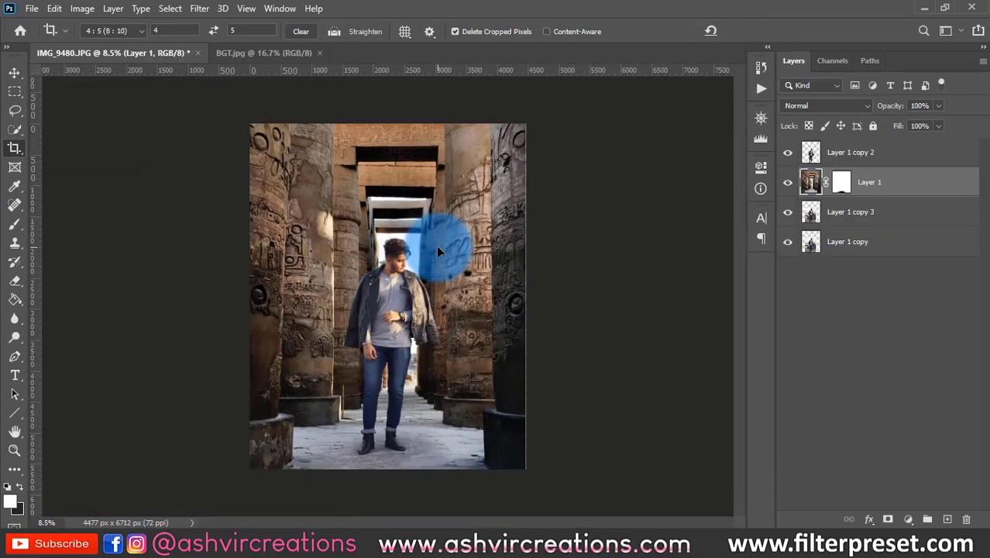
- Free-transform the temple layer, Layer 1, stretching its right edge slightly to fill the canvas, and apply it
scroll(470, 283, up, 3)
scroll(505, 321, down, 3)
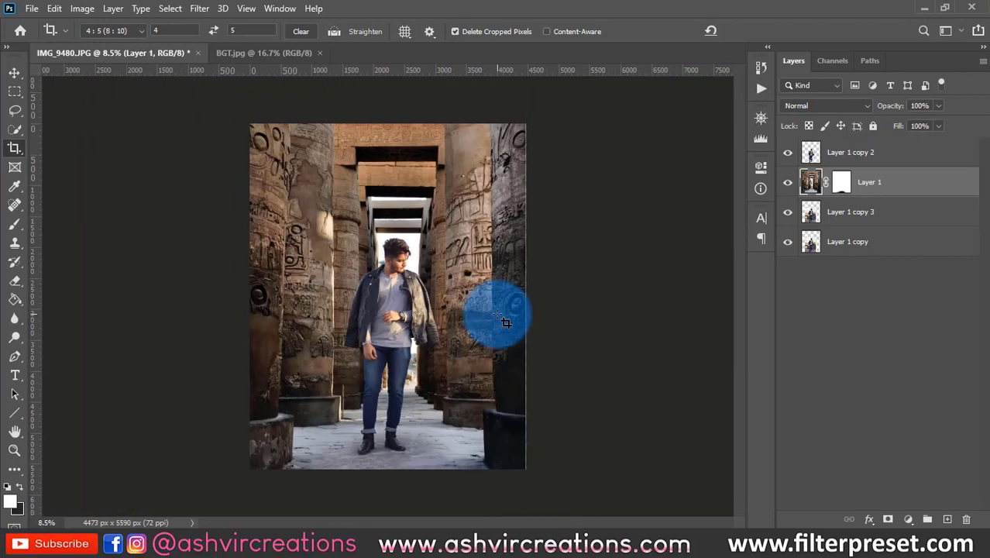
key(v)
right_click(491, 254)
click(498, 260)
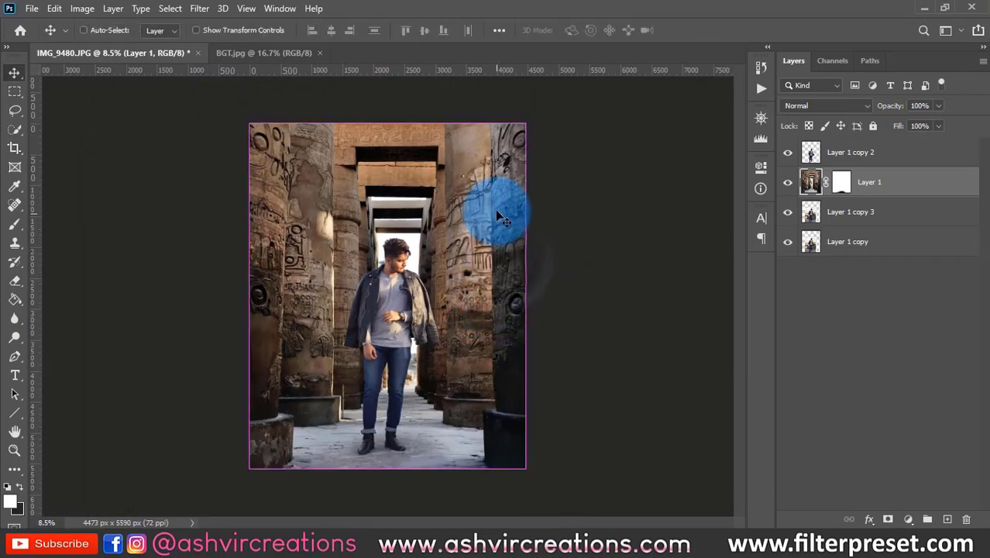
key(ctrl+t)
drag(524, 295, 525, 297)
double_click(497, 231)
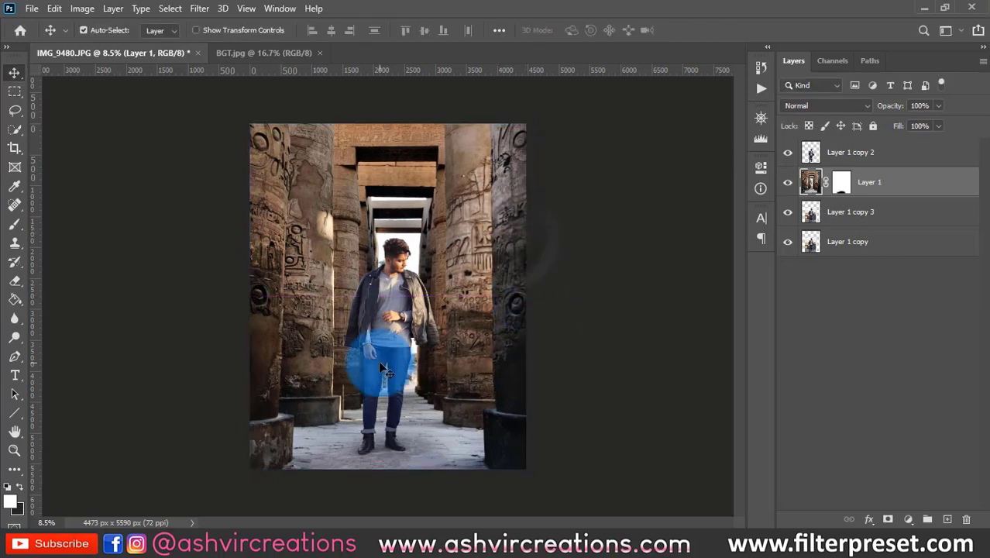
- Inspect the man against the temple background and select his cut-out layer, Layer 1 copy 2
scroll(381, 360, up, 6)
drag(423, 329, 407, 434)
scroll(410, 313, down, 6)
scroll(404, 274, up, 6)
drag(402, 341, 316, 440)
drag(369, 419, 373, 227)
click(376, 229)
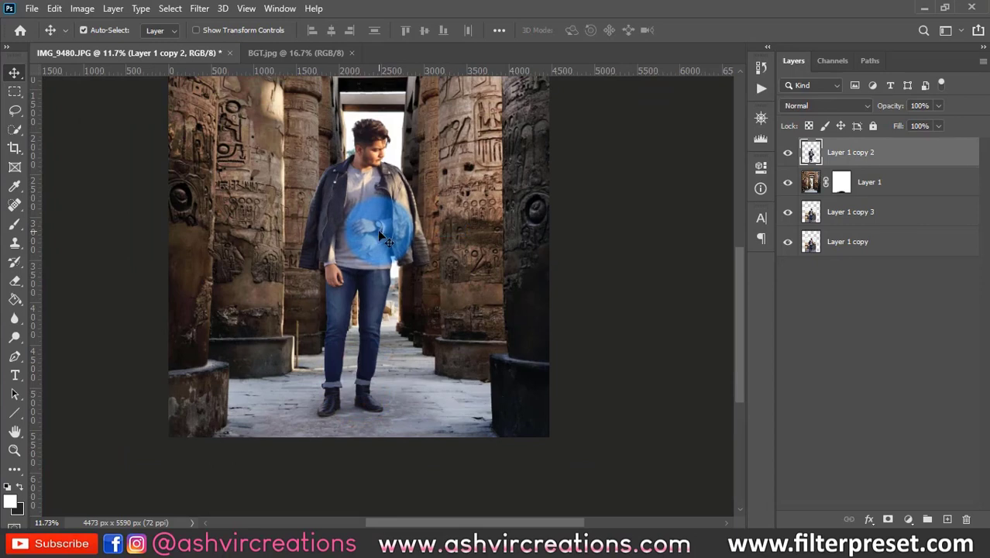
right_click(357, 213)
click(401, 220)
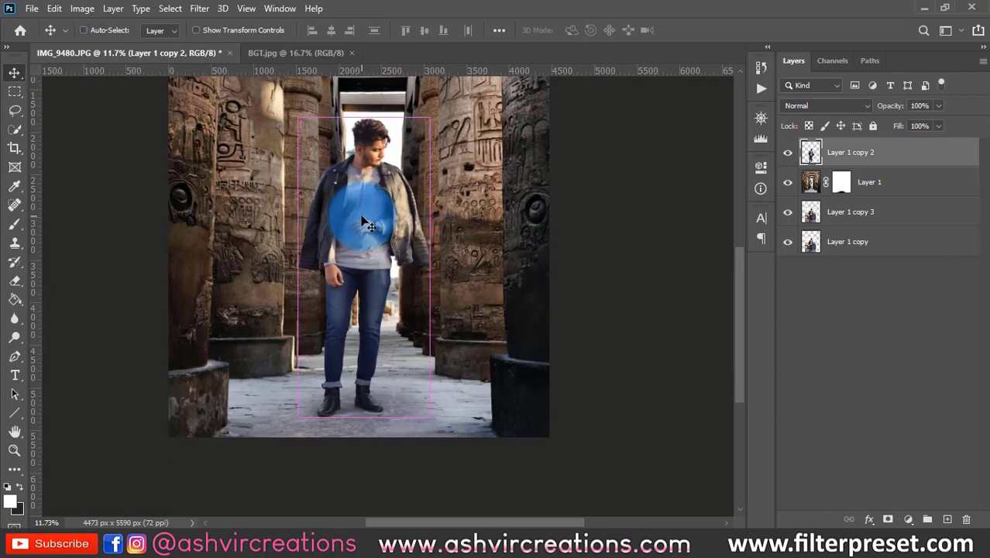
- Apply Levels to Layer 1 copy 2 with the black input level at 6, comparing the preview off and on first
click(848, 155)
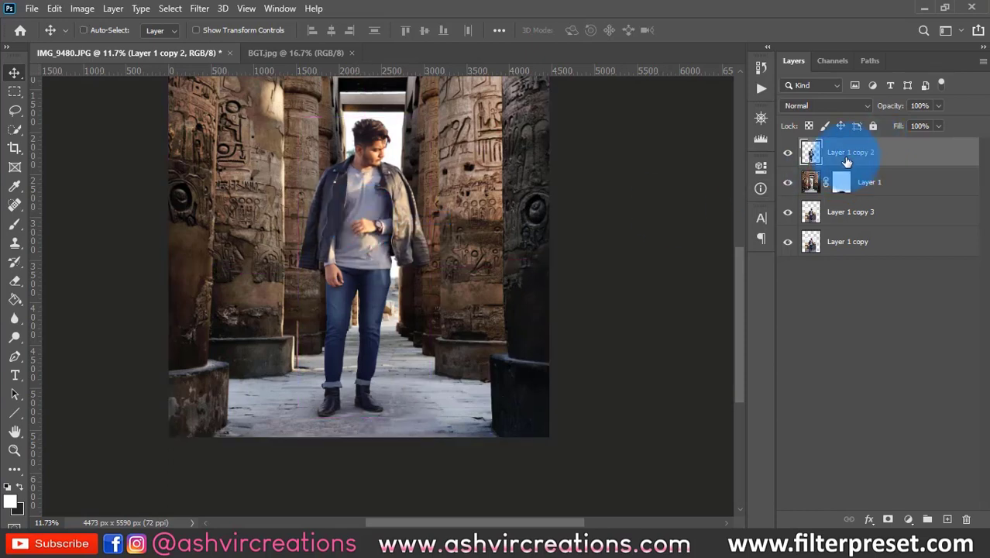
key(ctrl+l)
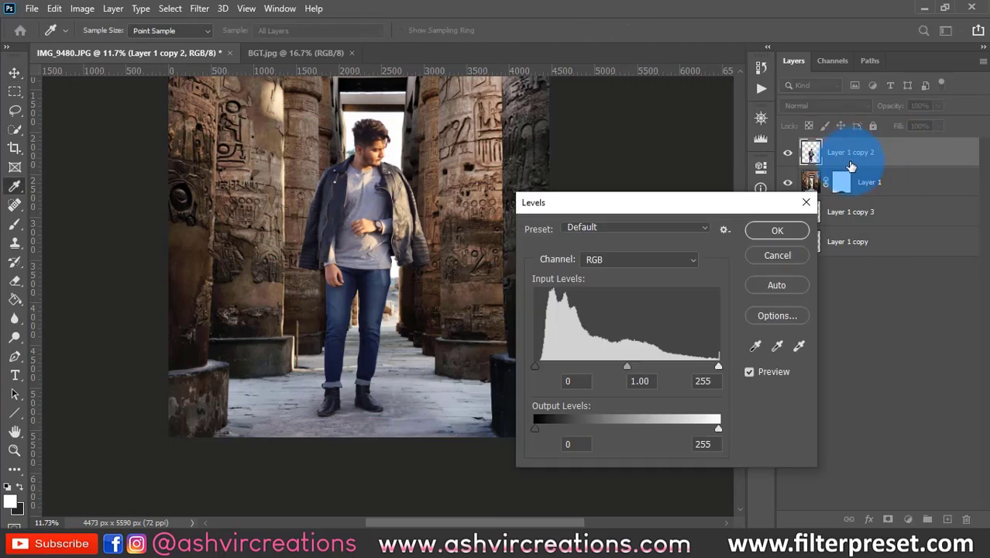
click(535, 364)
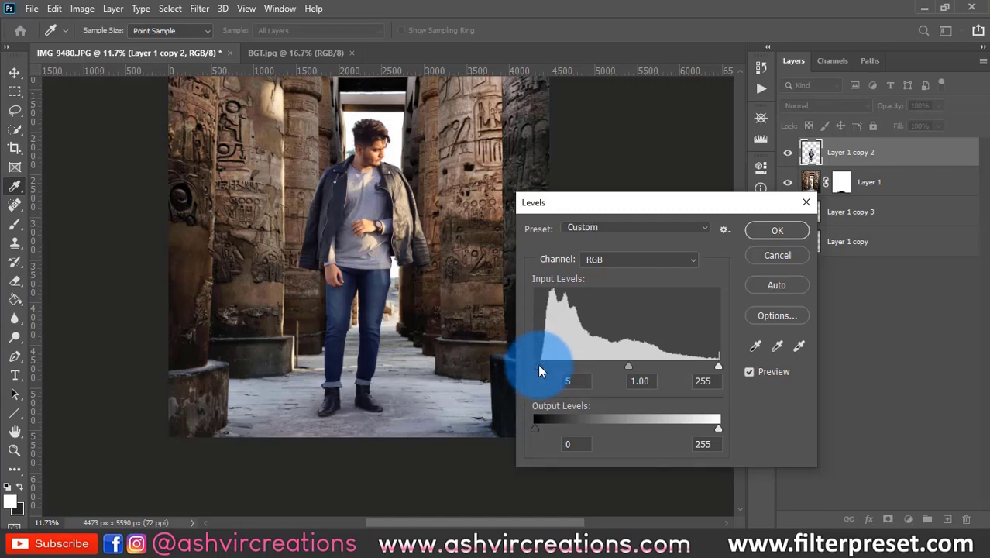
drag(530, 367, 540, 367)
drag(539, 366, 539, 366)
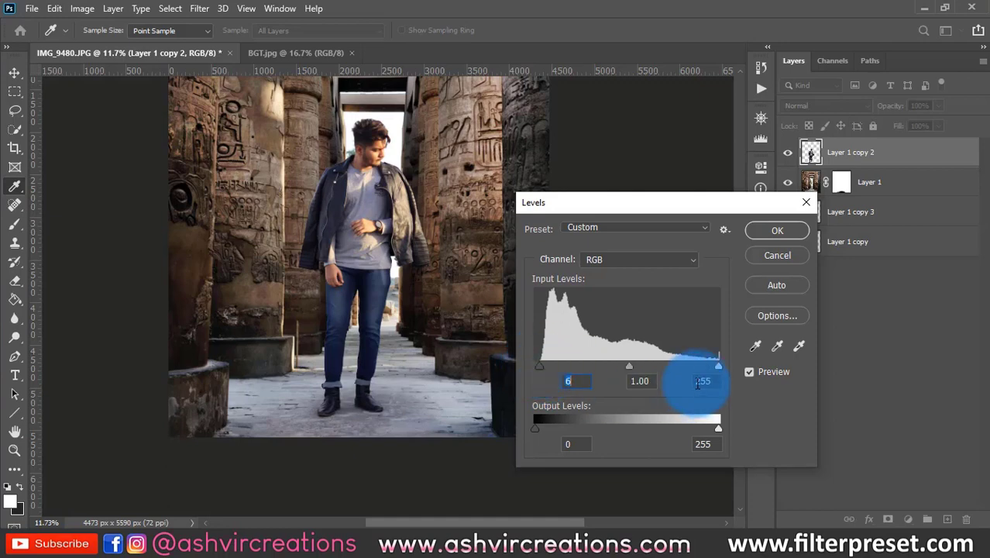
click(750, 371)
click(749, 372)
click(748, 373)
click(749, 372)
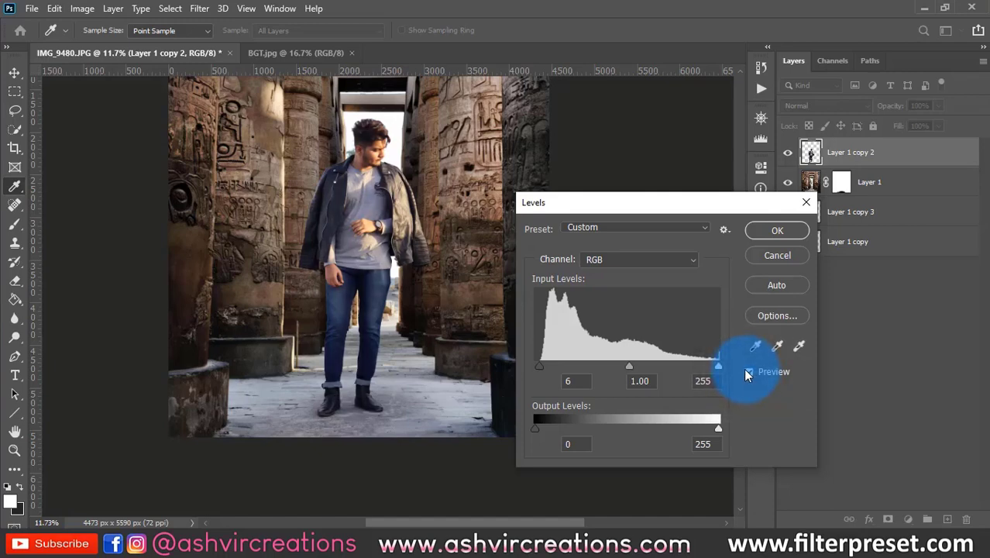
click(771, 235)
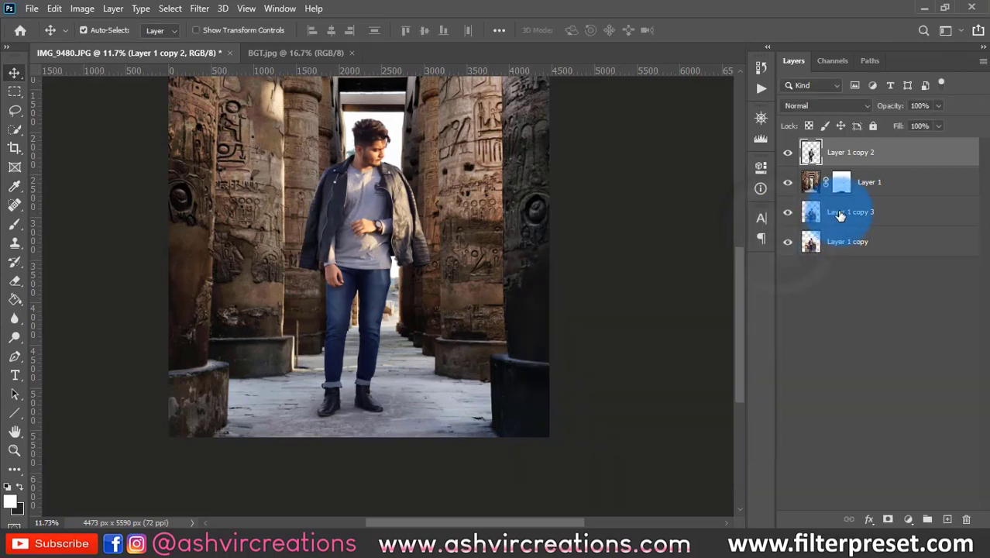
- Select Layer 1 copy 3 and examine its rooftop floor with the two layers above hidden, then restore them
click(840, 214)
scroll(339, 428, up, 6)
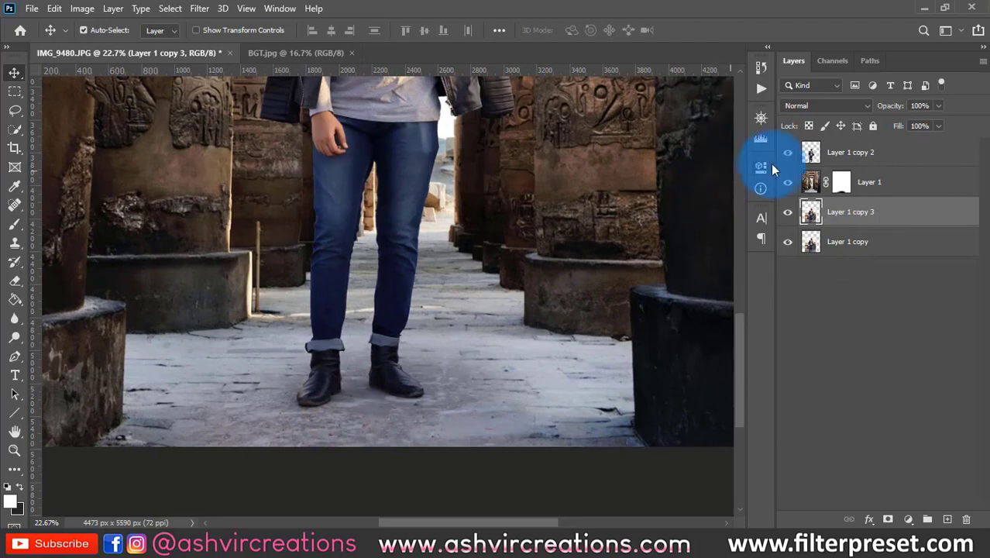
click(787, 181)
click(787, 152)
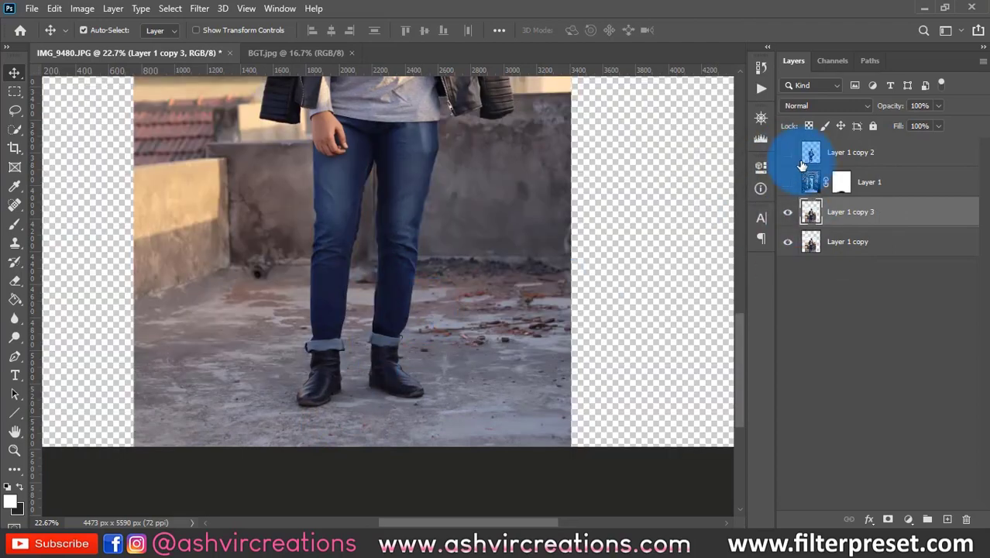
click(787, 153)
click(787, 181)
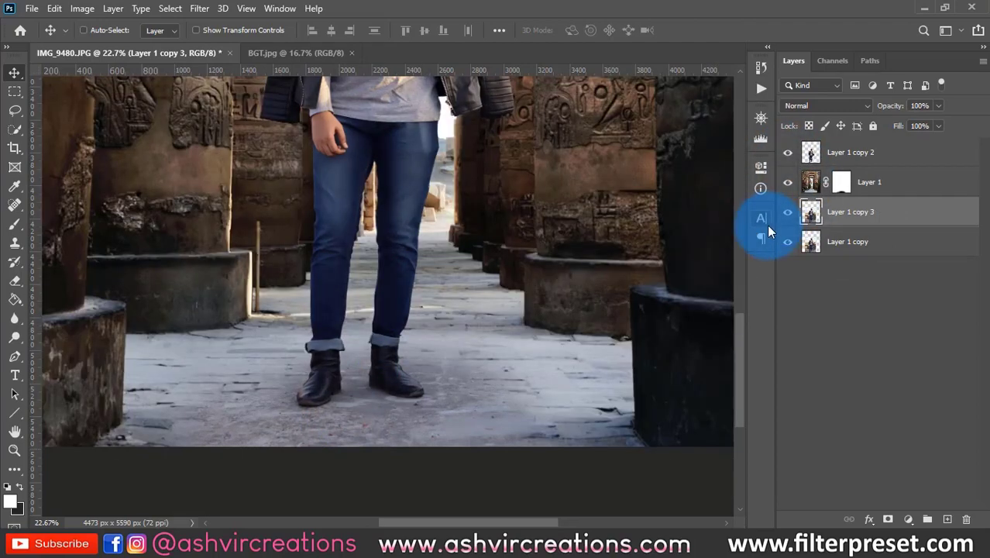
- Apply Levels to Layer 1 copy 3 with the black input level at 6
key(ctrl+l)
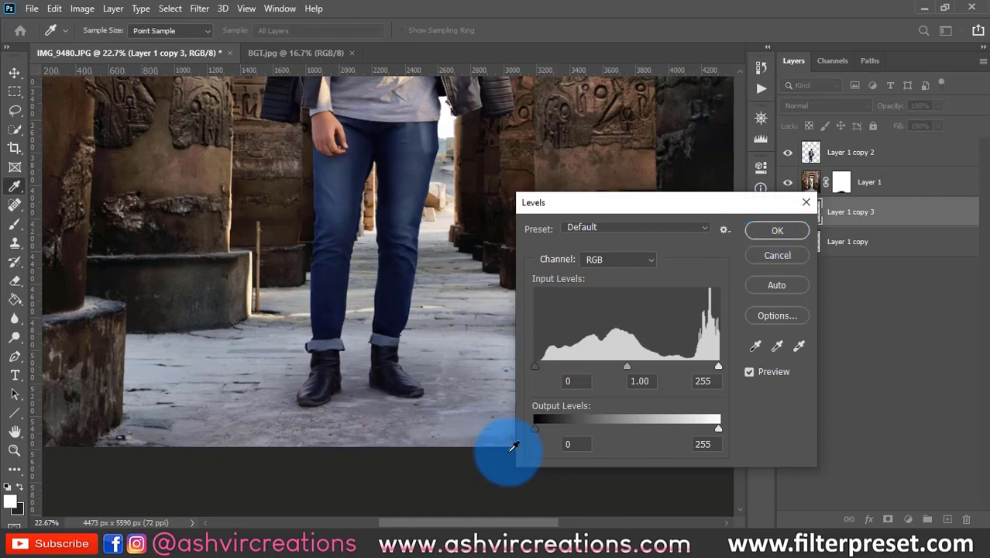
drag(534, 366, 539, 367)
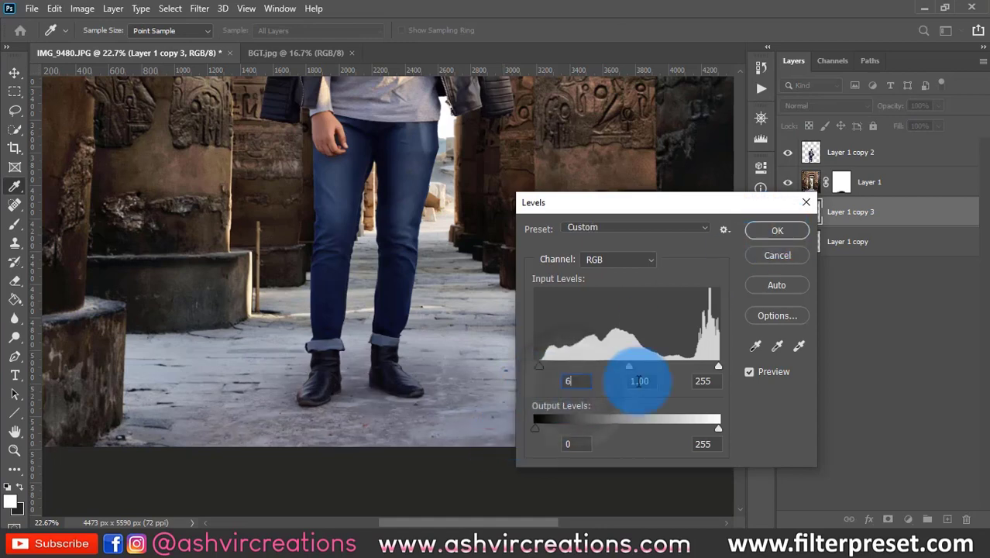
click(776, 230)
key(v)
- Check the floor blend around the boots, then select Layer 1 and hide it to examine the rooftop floor's extent
scroll(436, 300, down, 3)
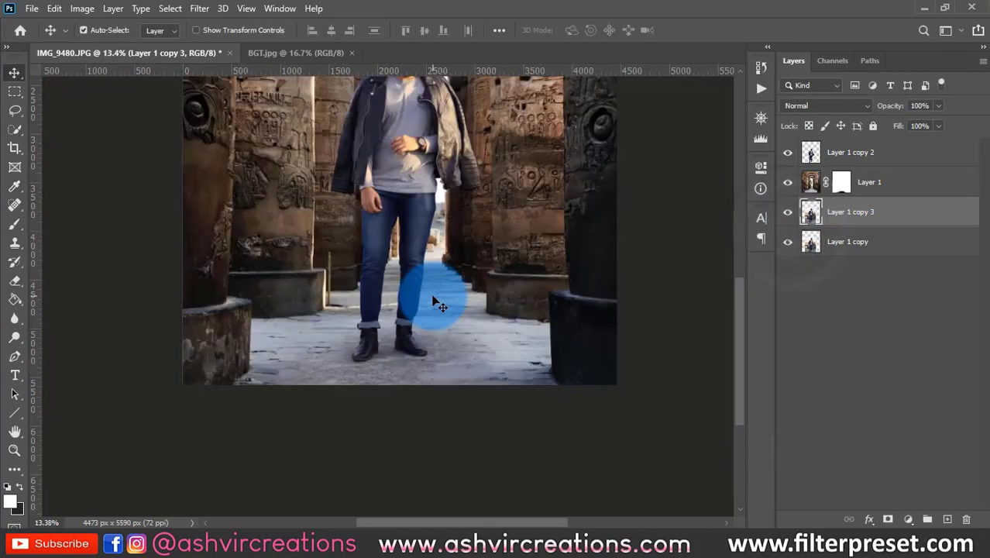
scroll(436, 300, down, 2)
scroll(435, 300, up, 5)
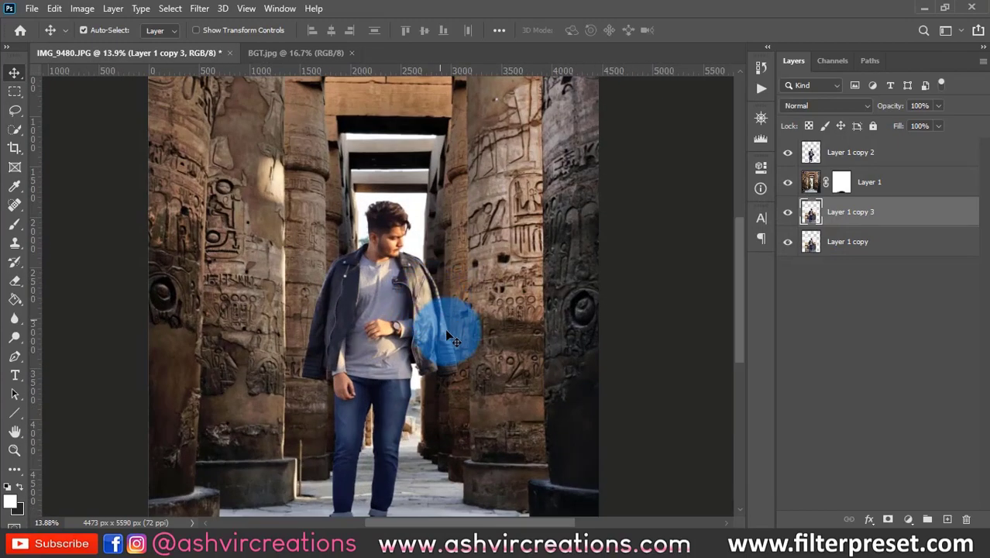
scroll(369, 387, up, 2)
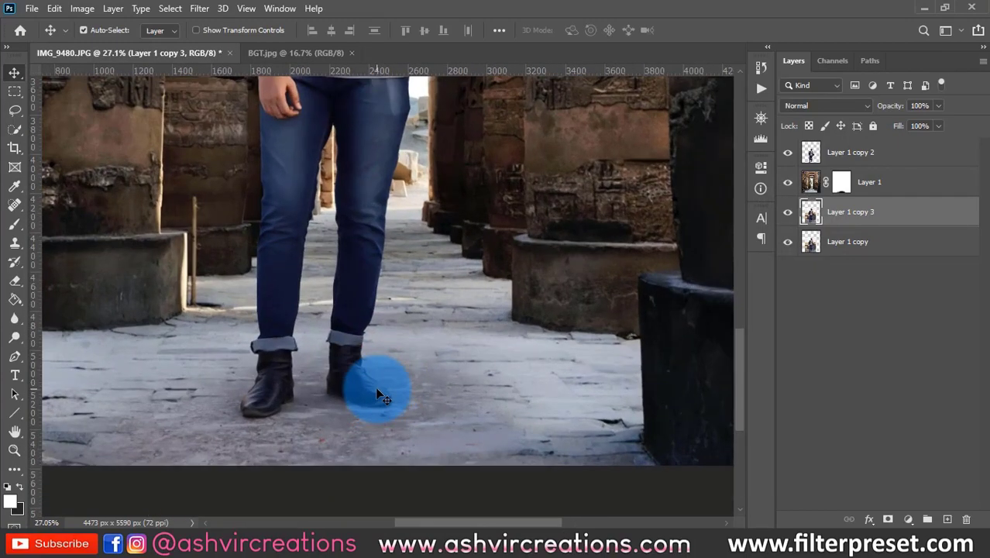
scroll(369, 388, down, 2)
scroll(368, 397, down, 2)
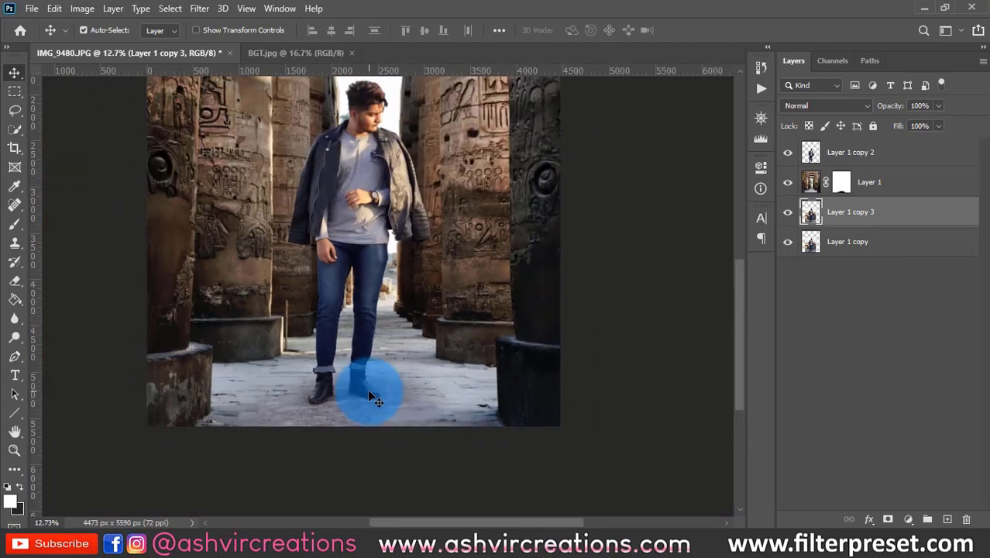
click(450, 387)
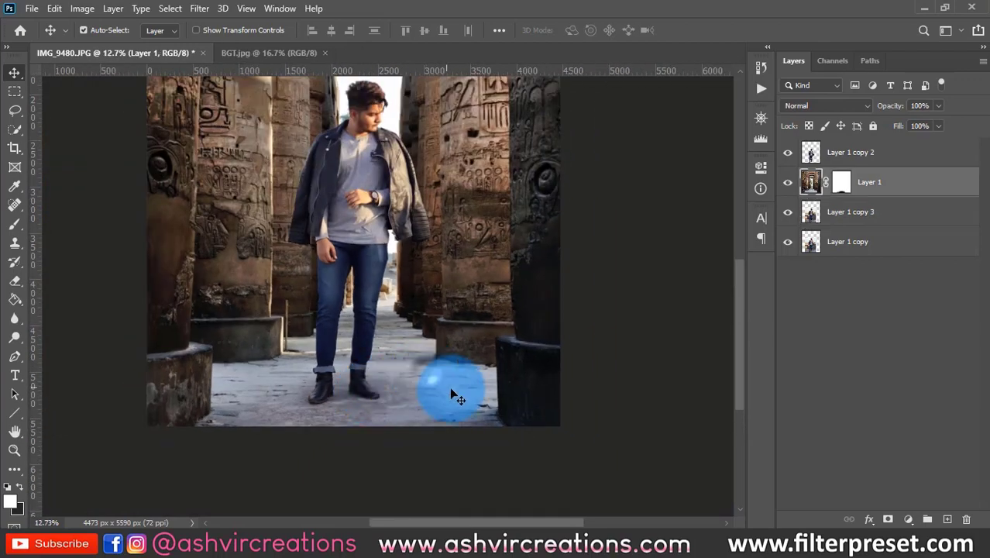
scroll(442, 384, up, 2)
right_click(465, 347)
click(479, 353)
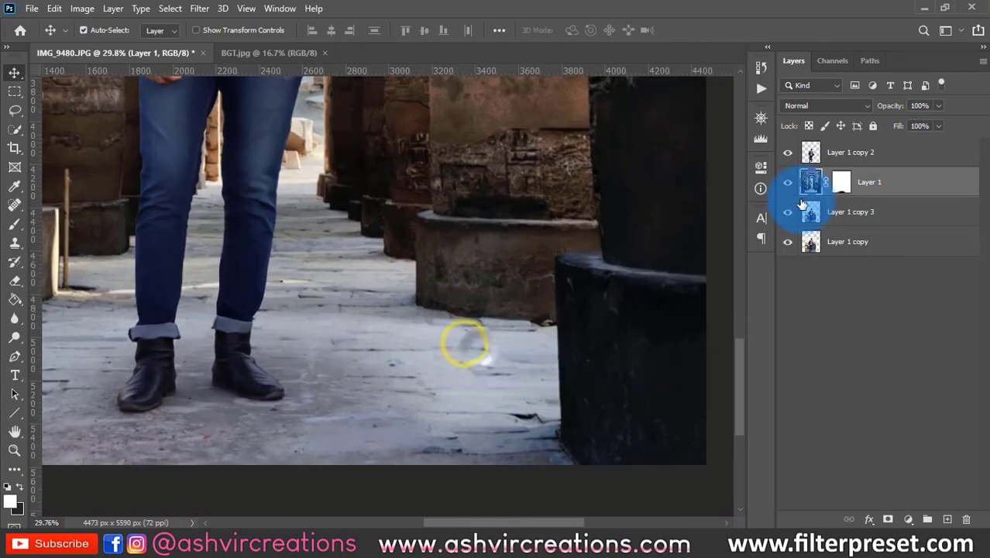
scroll(419, 354, up, 2)
click(787, 182)
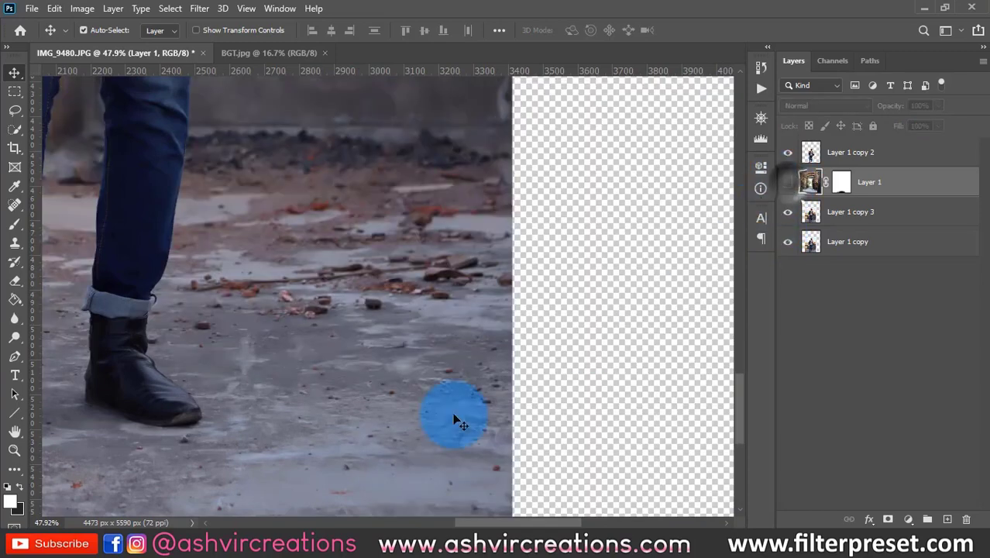
- Show Layer 1 again and check how its pavement blends with the rooftop floor around the boots
scroll(305, 384, down, 2)
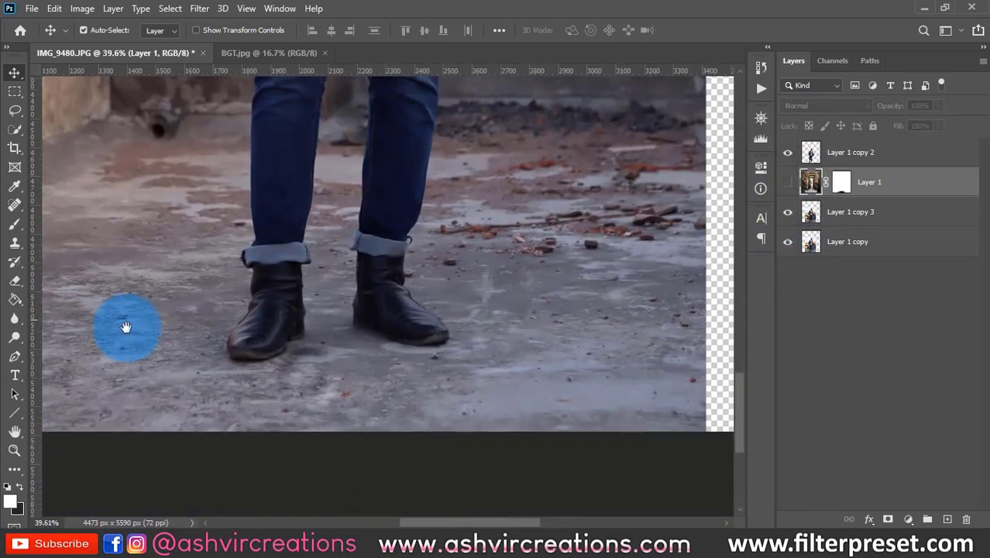
click(788, 181)
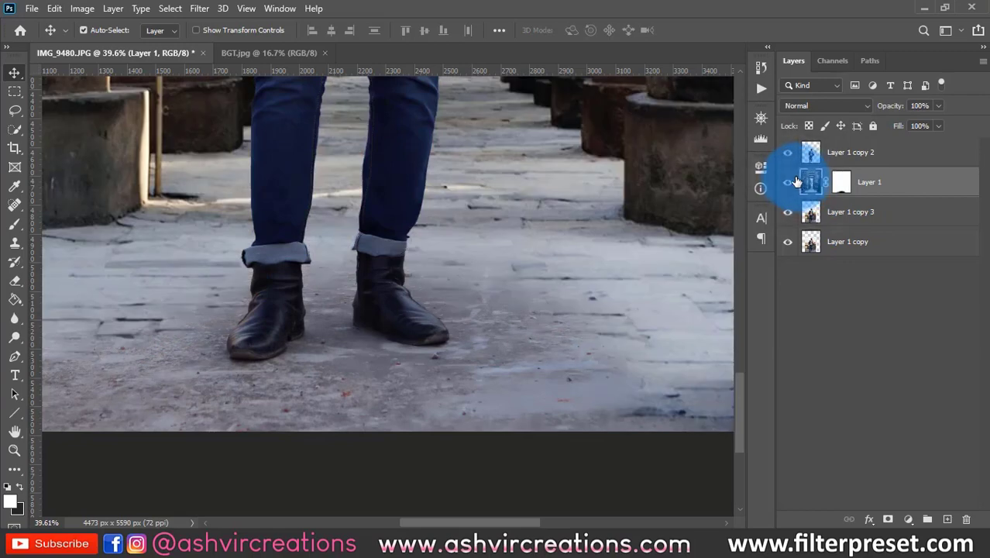
right_click(645, 270)
click(654, 275)
drag(625, 279, 552, 288)
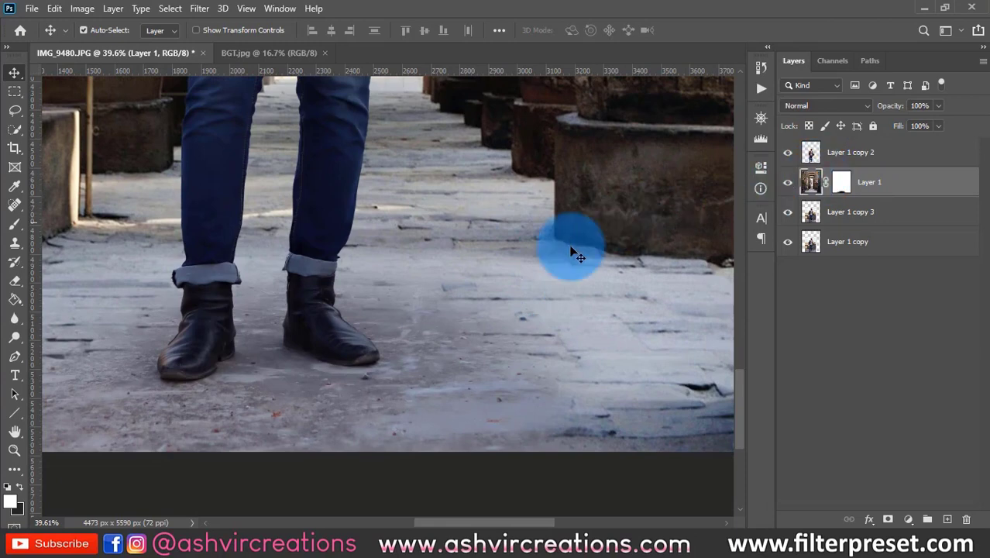
click(557, 272)
key(ctrl)
drag(512, 235, 523, 227)
- In Hue/Saturation for Layer 1, target the Blues by sampling the bluish pavement and lower their saturation to -58
key(ctrl+u)
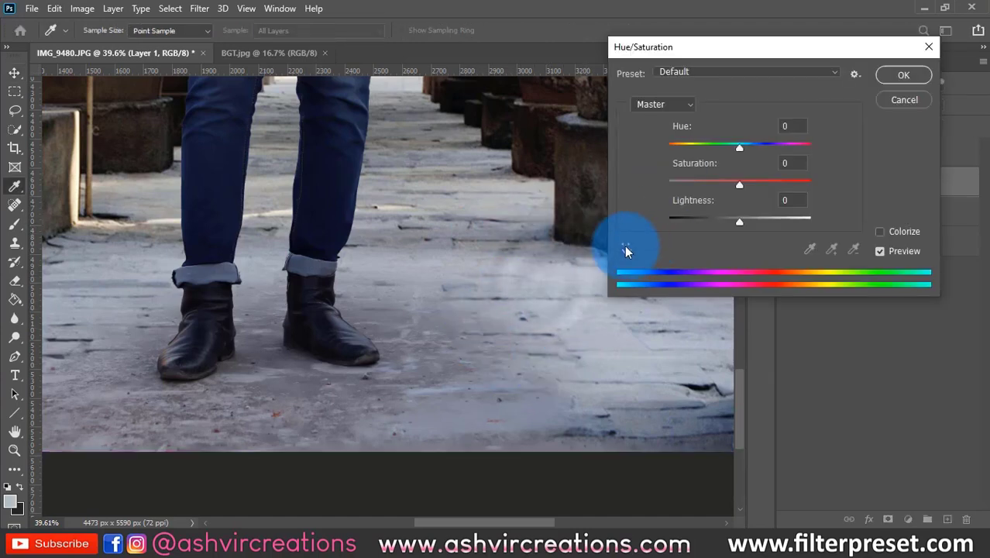
click(625, 248)
click(559, 280)
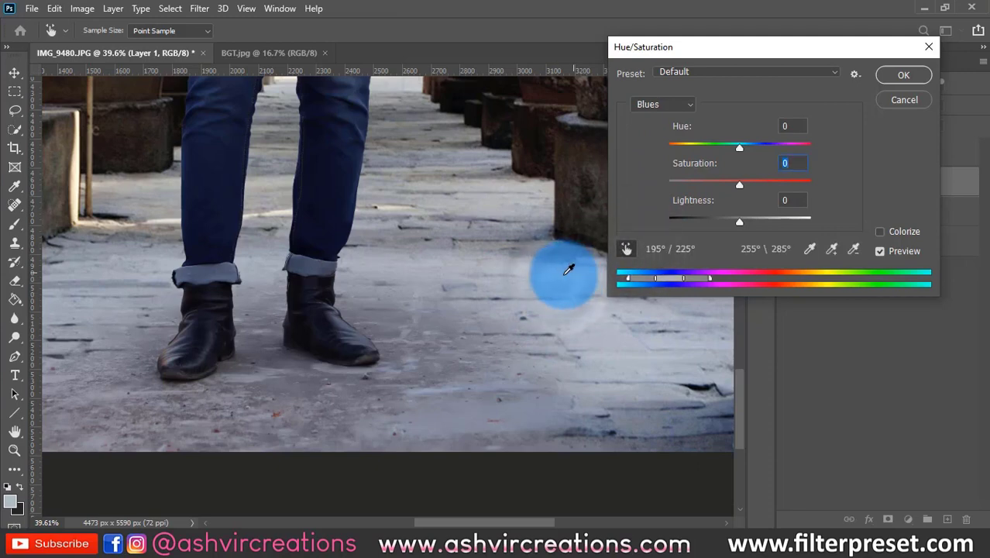
drag(720, 178, 698, 178)
- Lower the Blues saturation to -73, compare the preview off and on, and apply the Hue/Saturation adjustment
key(ctrl+minus)
key(ctrl+minus)
key(ctrl+minus)
key(ctrl+minus)
key(ctrl+minus)
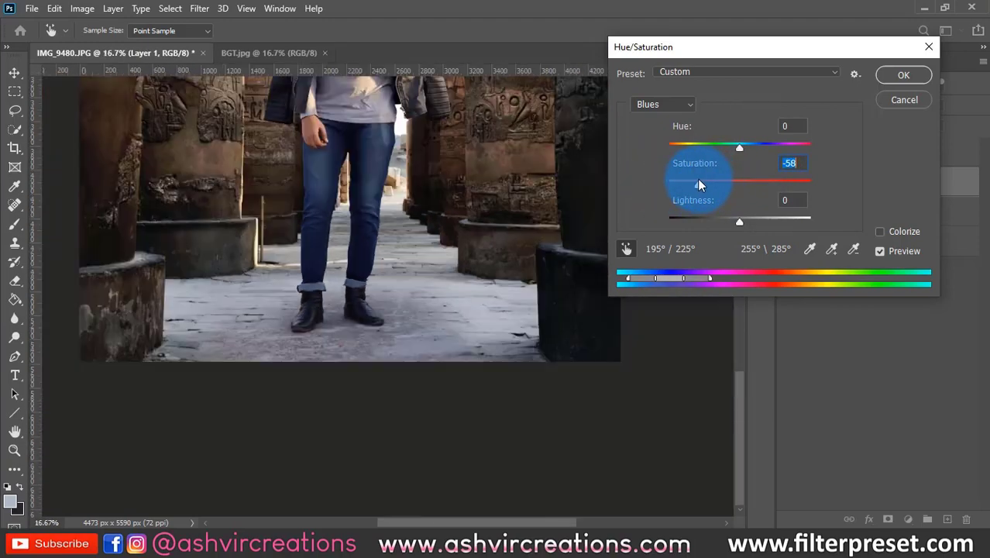
key(ctrl+plus)
key(ctrl+plus)
key(ctrl+plus)
drag(431, 342, 391, 26)
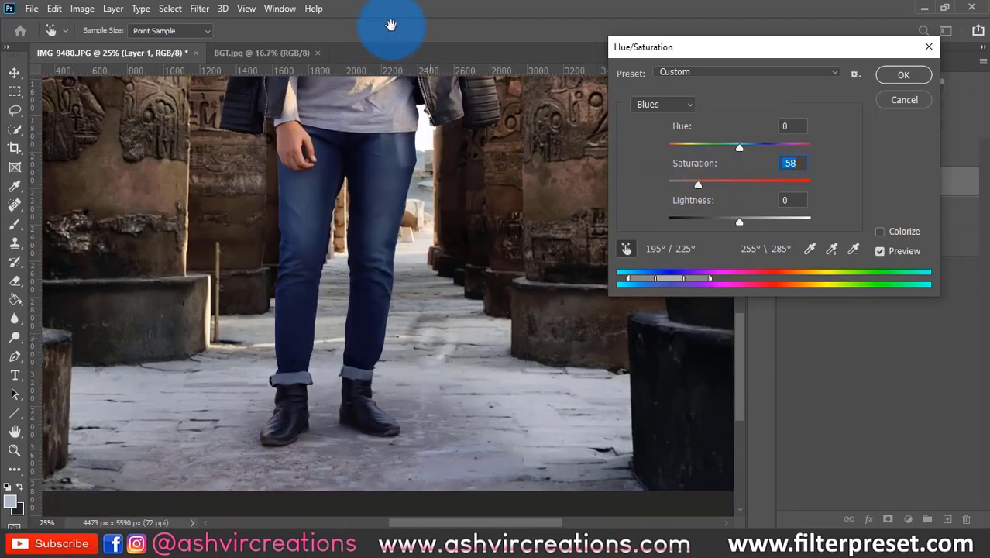
drag(699, 184, 685, 183)
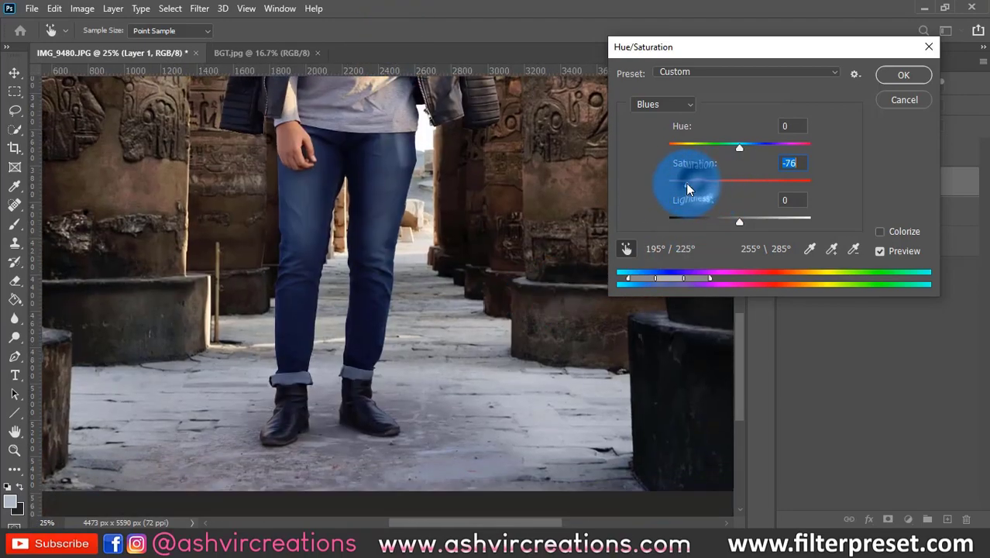
click(880, 250)
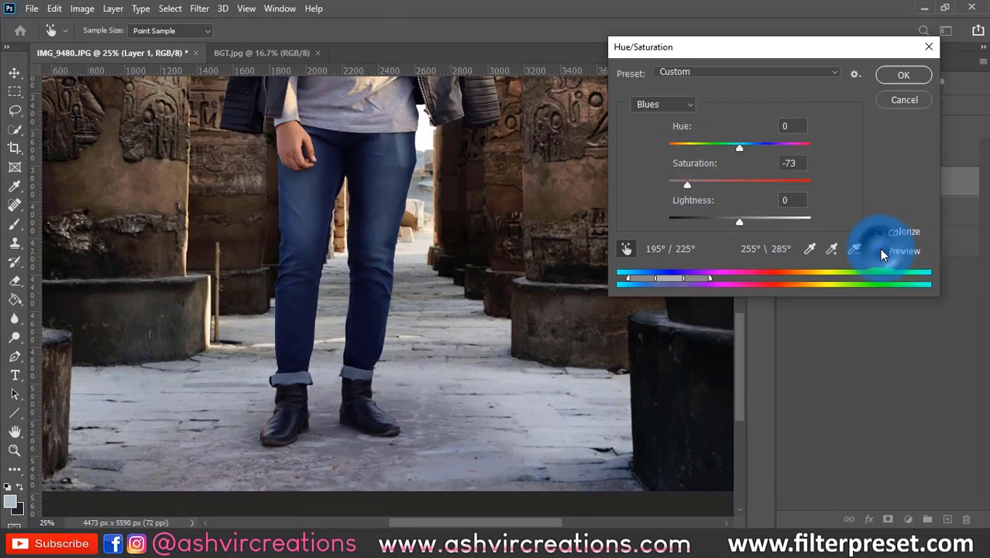
click(881, 250)
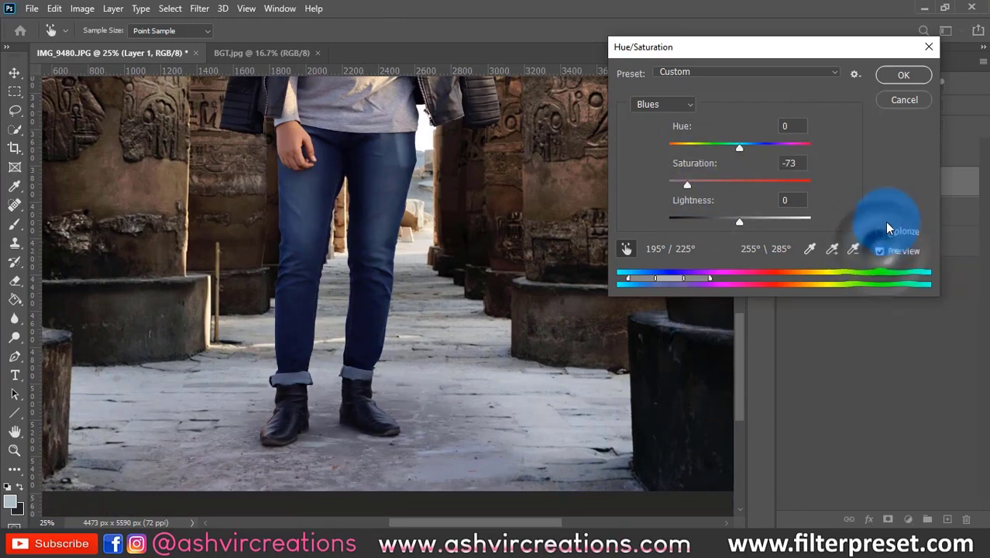
click(903, 74)
- Merge Layer 1 copy 2, Layer 1 and Layer 1 copy 3 into one layer
key(v)
scroll(490, 338, down, 4)
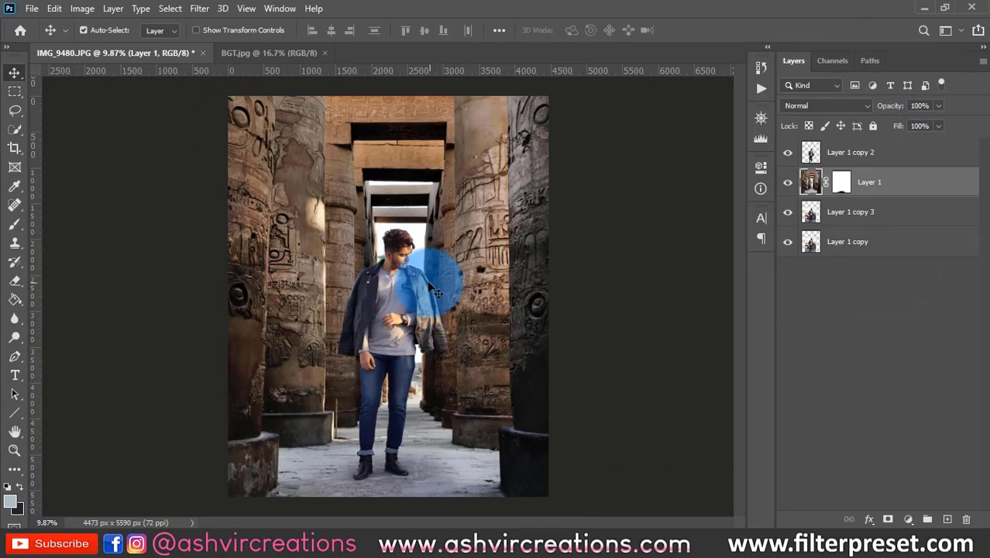
click(842, 206)
shift+click(861, 155)
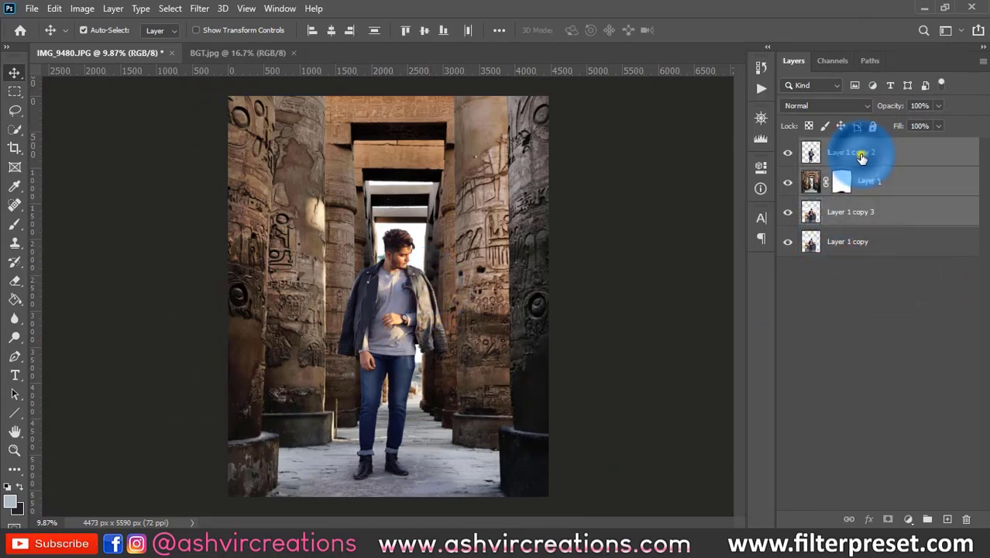
right_click(862, 156)
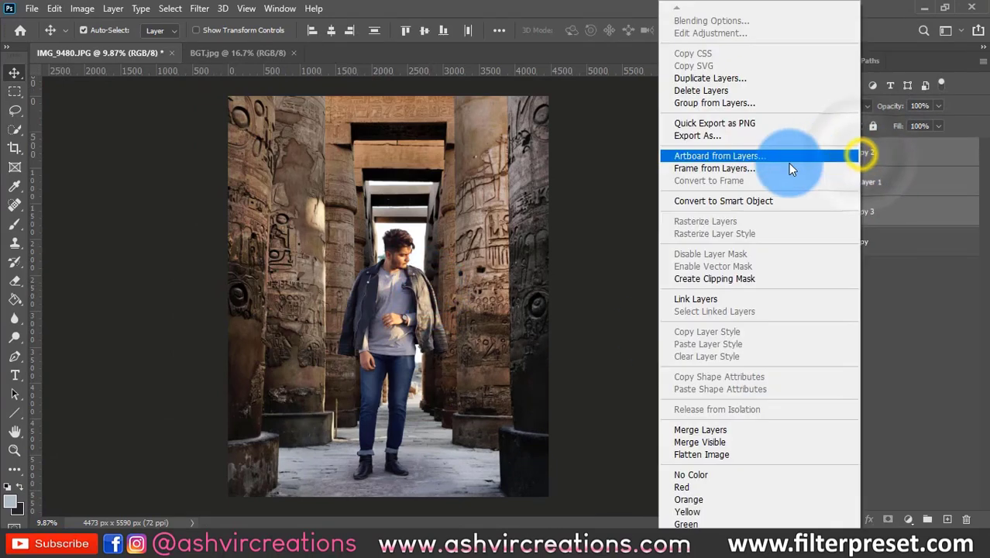
click(702, 431)
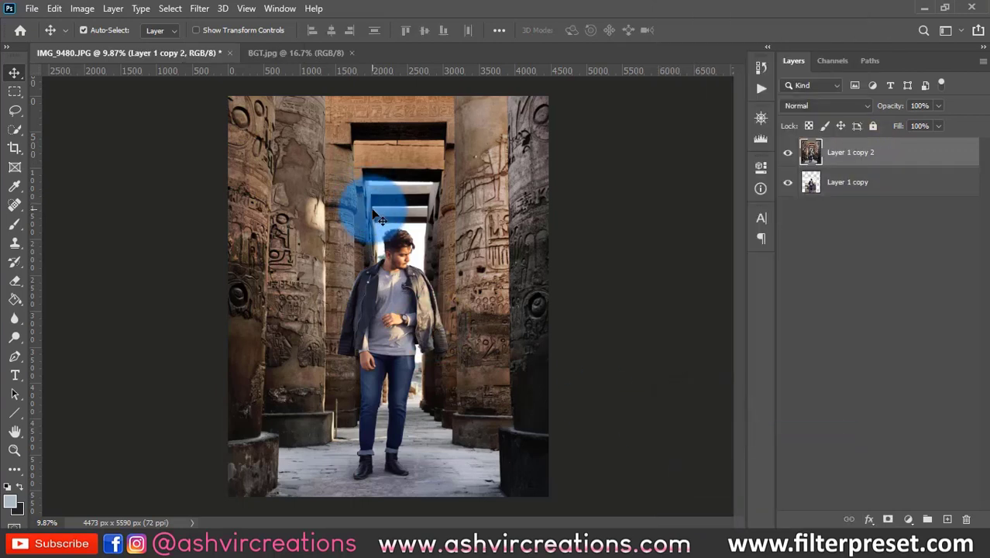
- Crop the document to its full canvas area at the 4:5 (8:10) ratio
key(c)
click(372, 210)
key(Return)
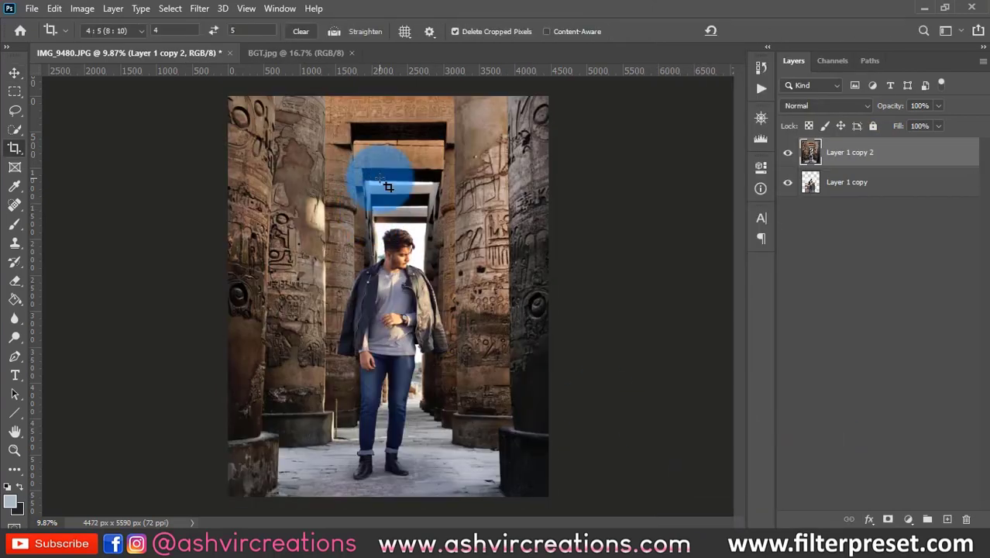
key(v)
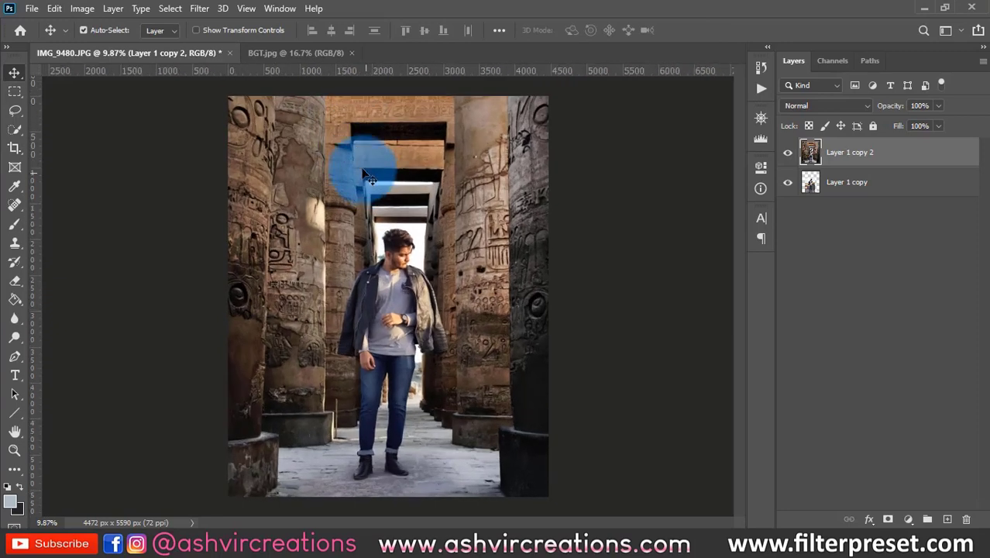
- Open the merged layer in the Camera Raw Filter and set Contrast to +27, Shadows to +18 and Blacks to +31
click(199, 9)
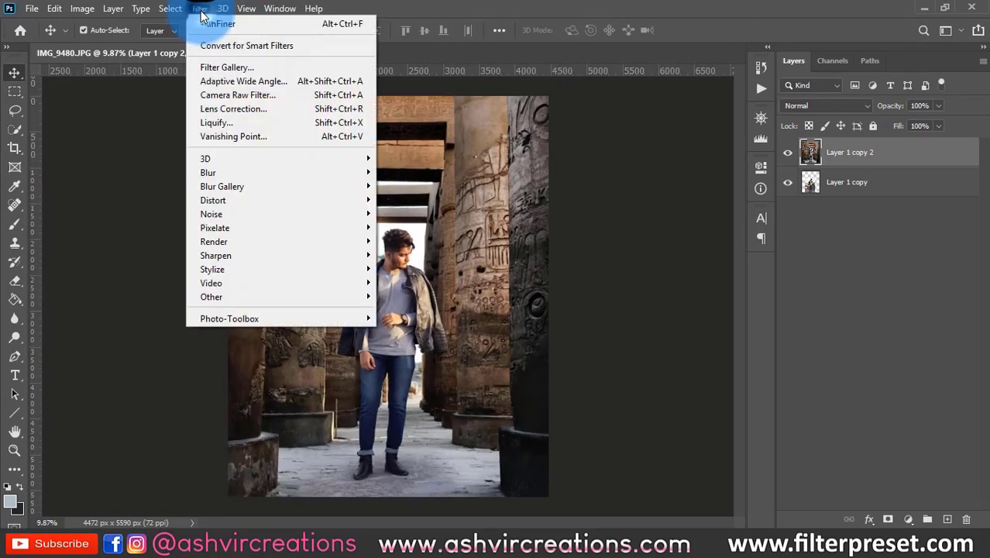
click(226, 96)
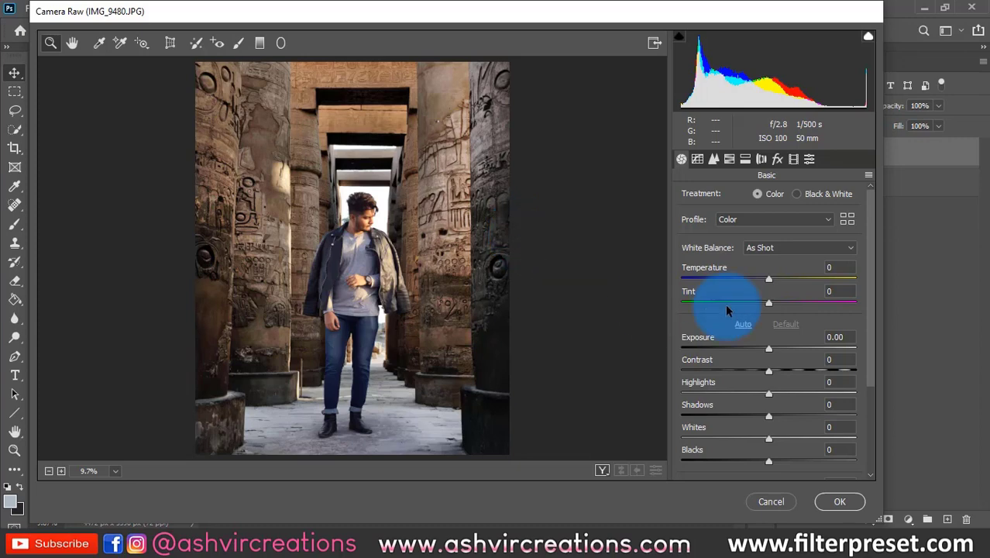
mouse_move(778, 372)
mouse_down()
mouse_move(801, 368)
mouse_move(776, 369)
mouse_move(791, 364)
mouse_up()
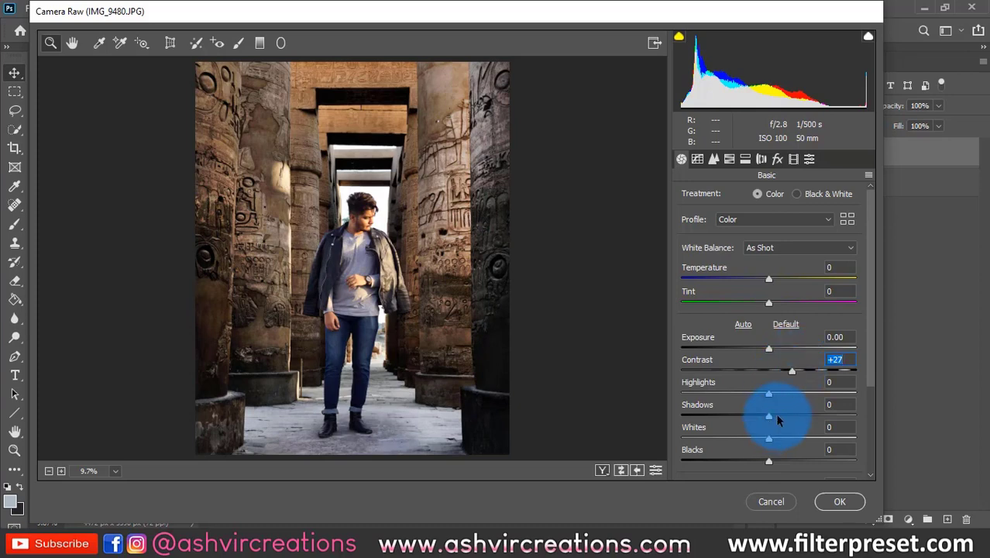
mouse_move(777, 417)
mouse_down()
mouse_move(816, 412)
mouse_move(785, 415)
mouse_up()
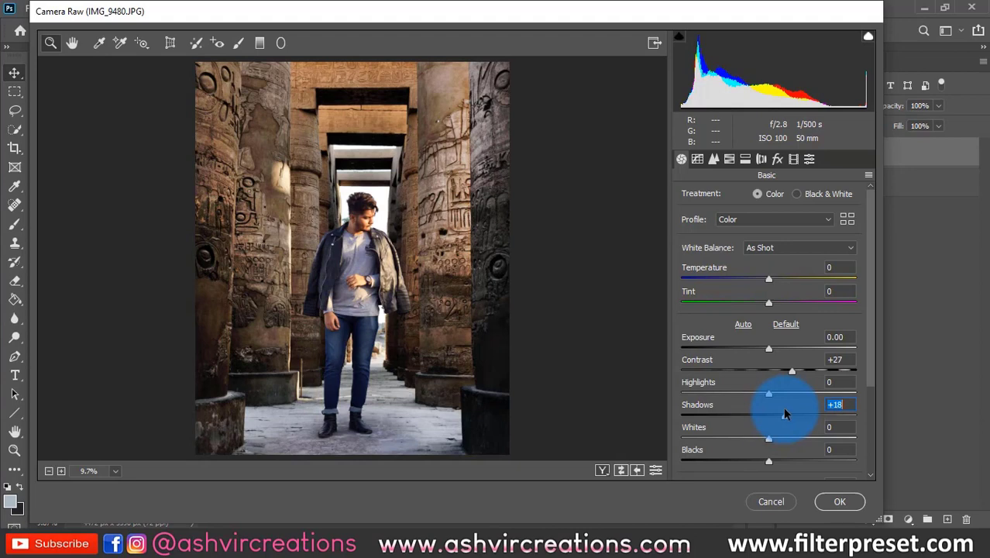
drag(769, 461, 795, 460)
- Set Whites to +4 while checking the man and the columns up close
drag(319, 222, 444, 347)
drag(508, 365, 434, 325)
drag(388, 353, 526, 371)
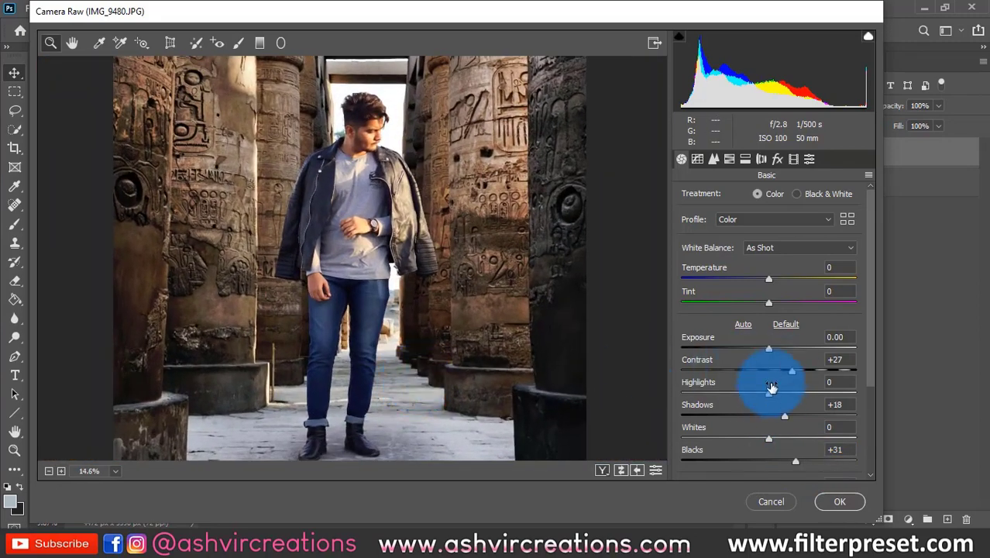
mouse_move(774, 438)
mouse_down()
mouse_move(794, 439)
mouse_move(770, 440)
mouse_up()
drag(771, 436, 773, 436)
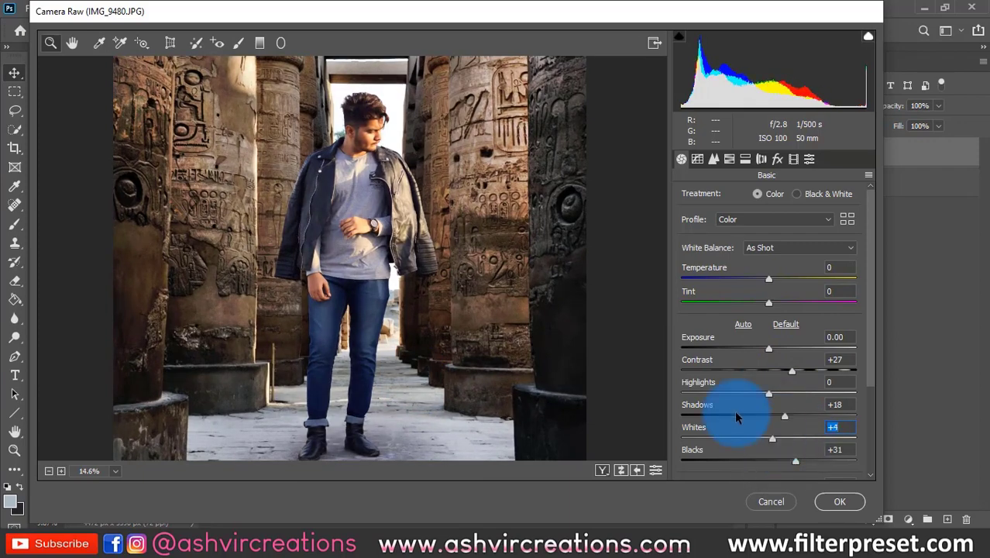
- Try a cooler white balance with Temperature at -12 and reset it to 0
drag(367, 129, 404, 158)
key(ctrl+0)
drag(441, 288, 389, 255)
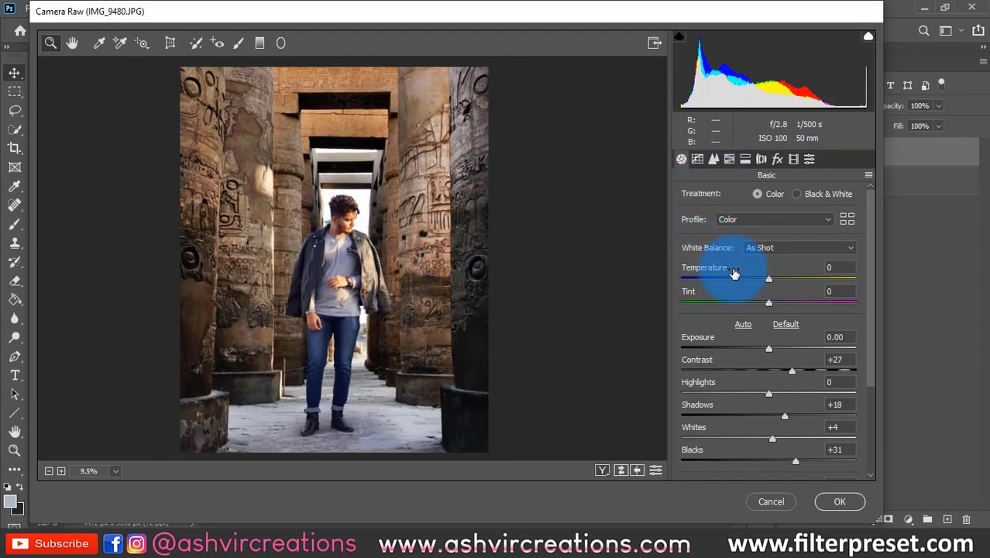
drag(766, 278, 756, 281)
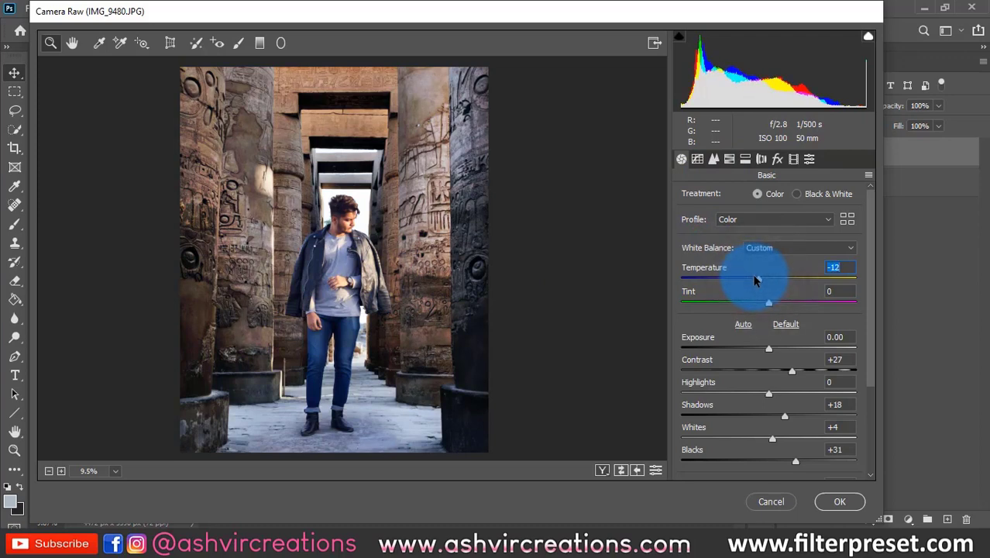
text(0)
key(Tab)
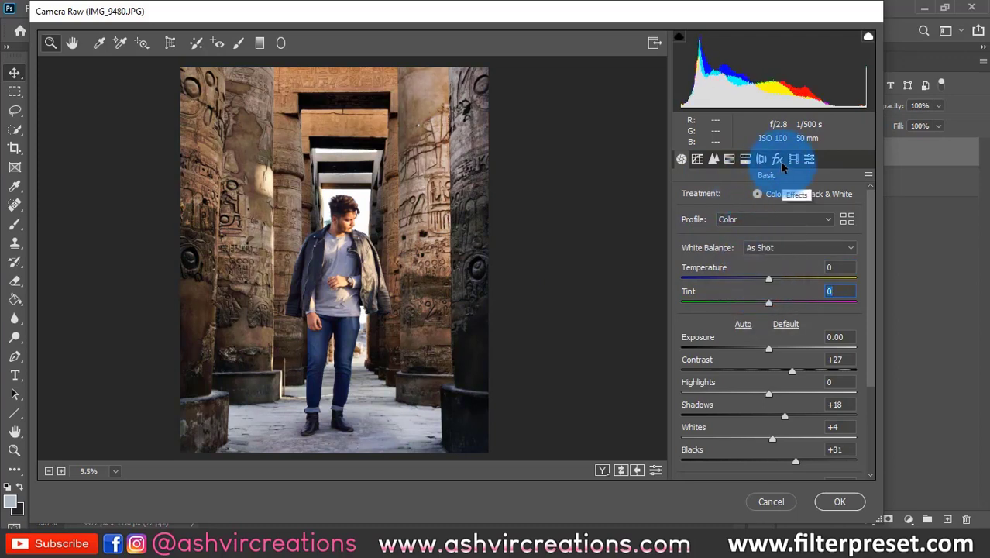
- Reduce the Oranges saturation to -21 in the HSL adjustments, judging it on the man's face
scroll(789, 313, down, 3)
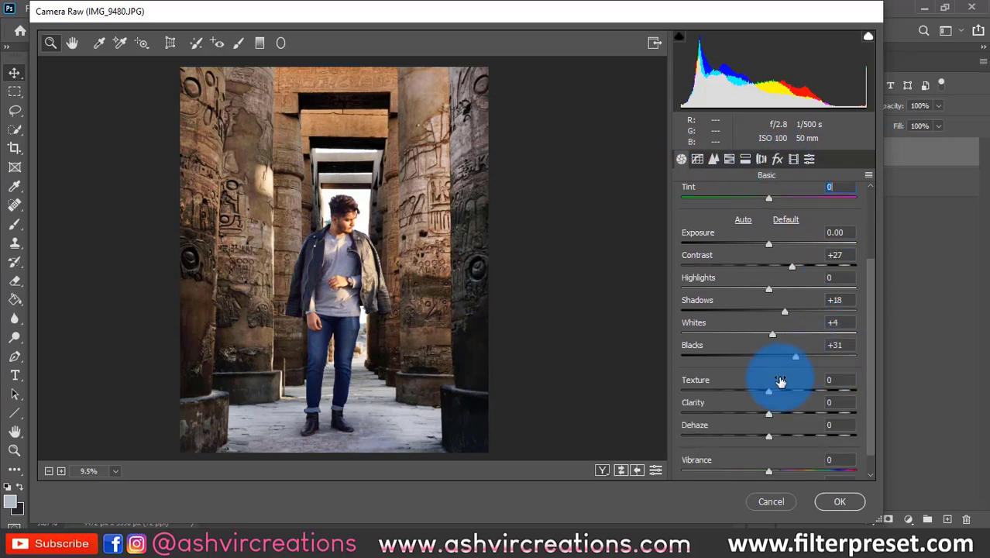
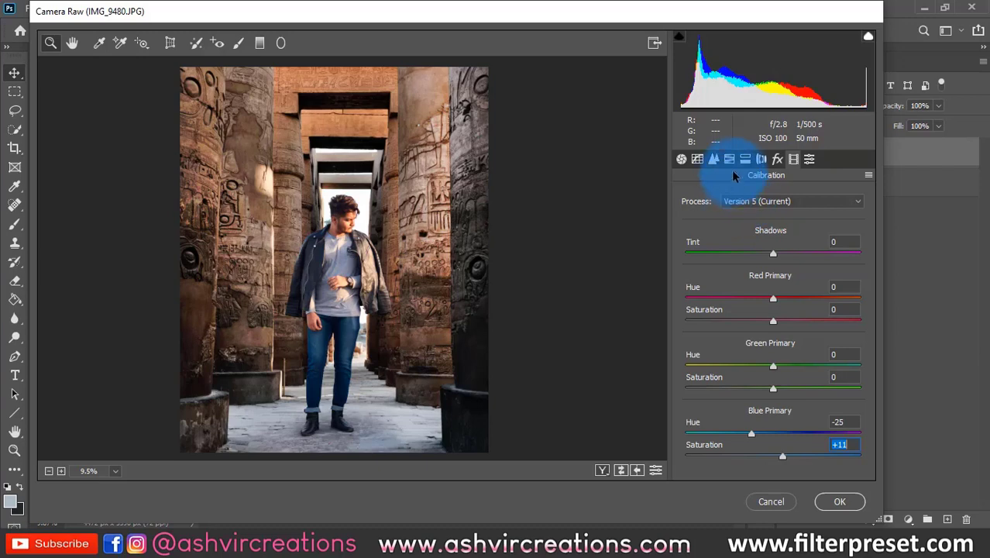
click(729, 159)
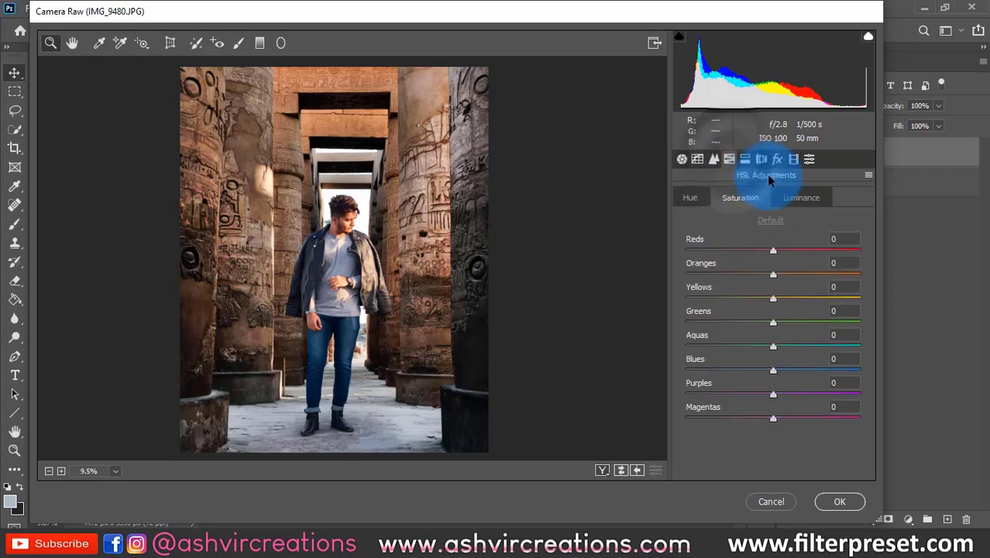
click(705, 199)
click(338, 271)
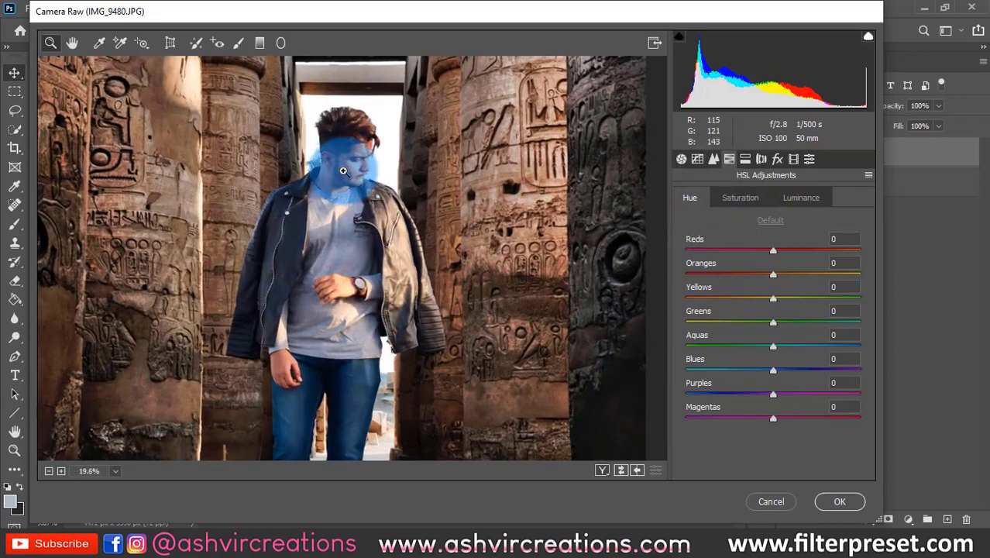
click(343, 170)
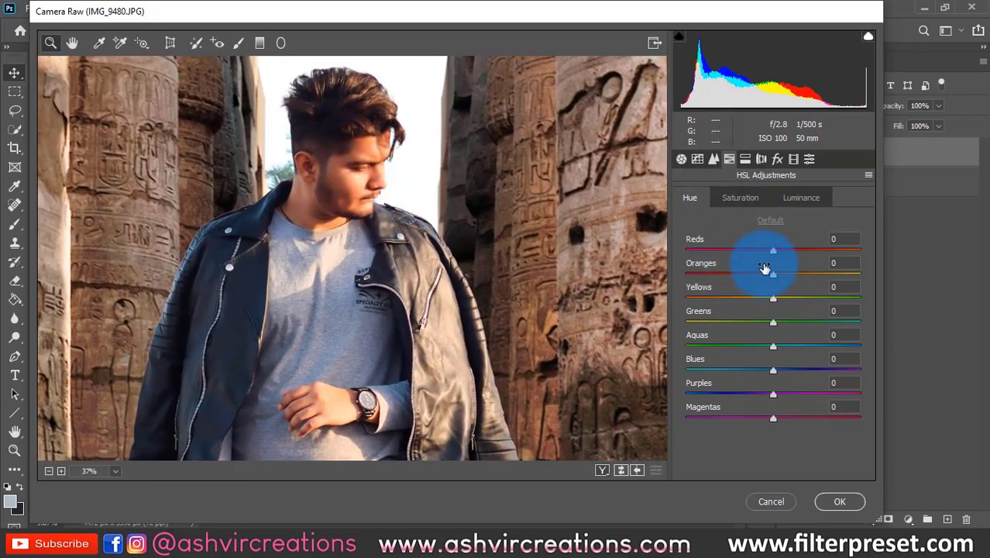
click(739, 198)
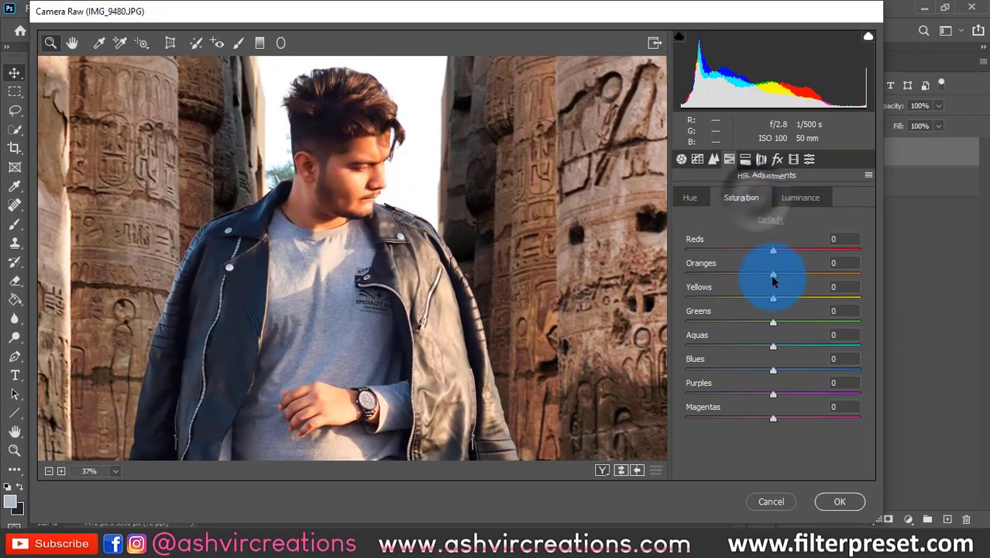
mouse_move(773, 276)
mouse_down()
mouse_move(720, 283)
mouse_move(777, 284)
mouse_up()
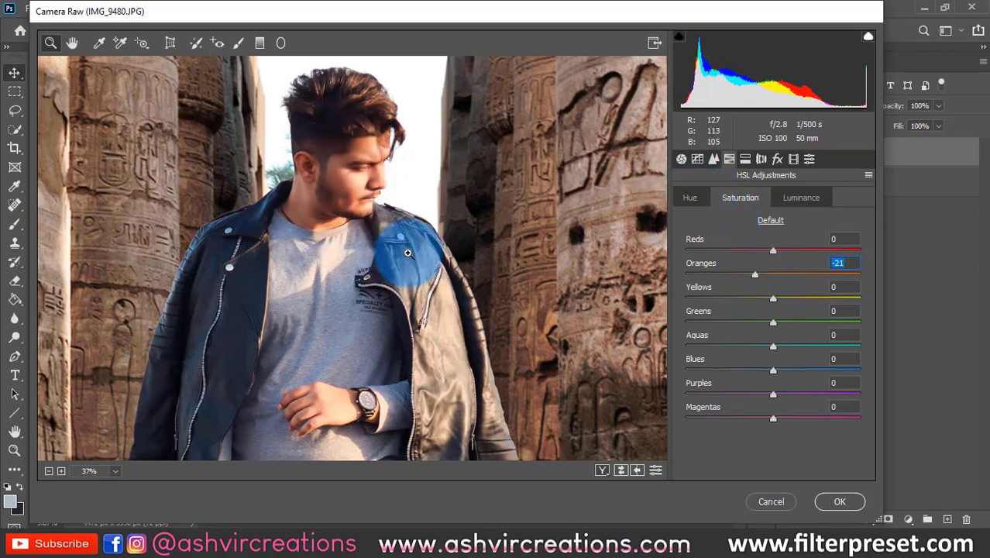
- Try different Reds saturation values on the man and columns and return the setting to 0
drag(407, 253, 357, 199)
drag(371, 305, 407, 328)
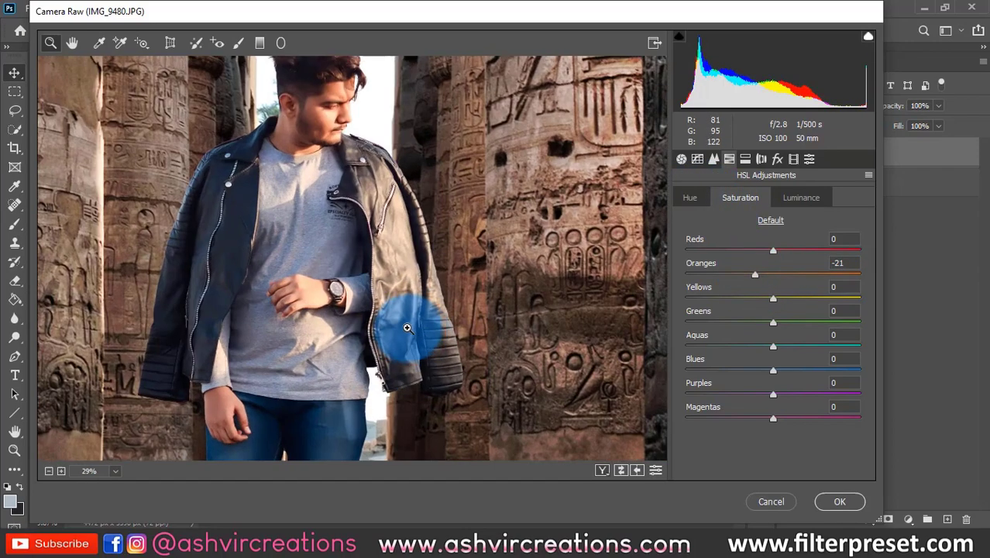
drag(774, 251, 814, 255)
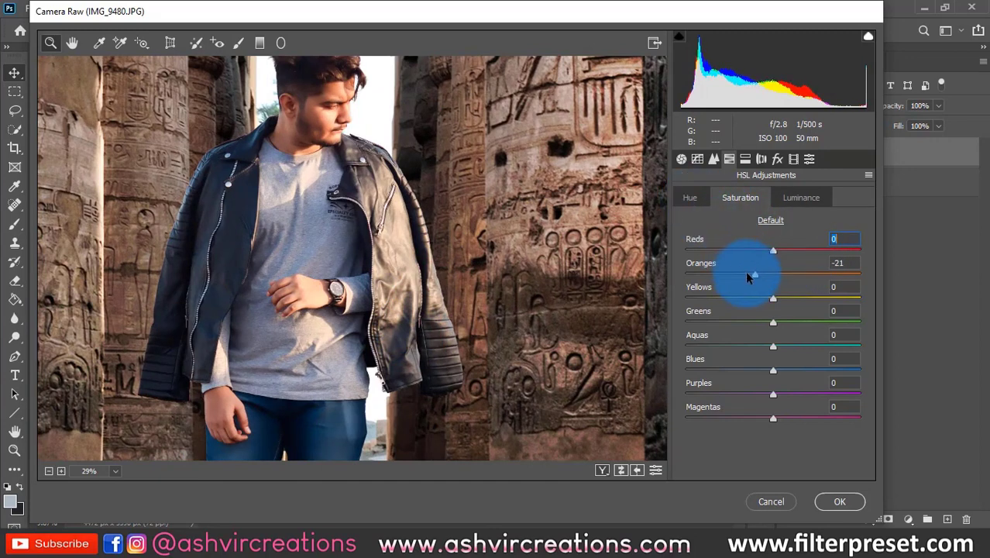
- Set the Oranges hue to +14 and the Blues hue to -1 in the HSL adjustments
click(689, 198)
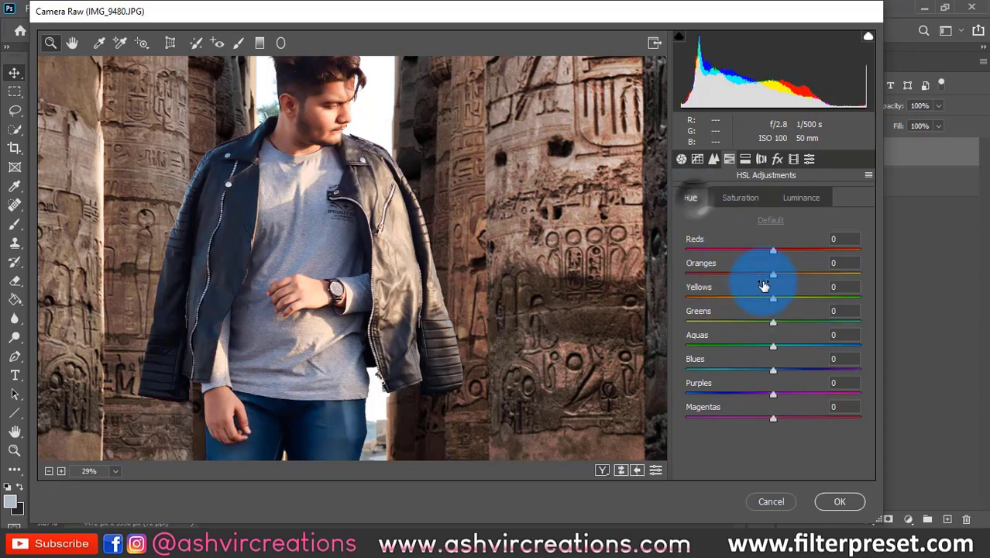
mouse_move(774, 275)
mouse_down()
mouse_move(806, 275)
mouse_move(787, 273)
mouse_up()
drag(491, 268, 444, 228)
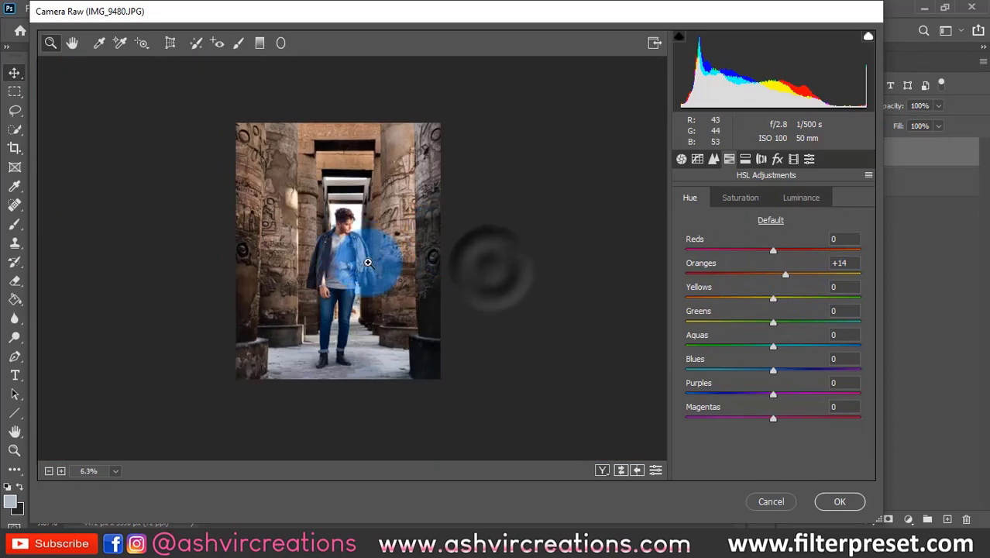
drag(367, 263, 351, 326)
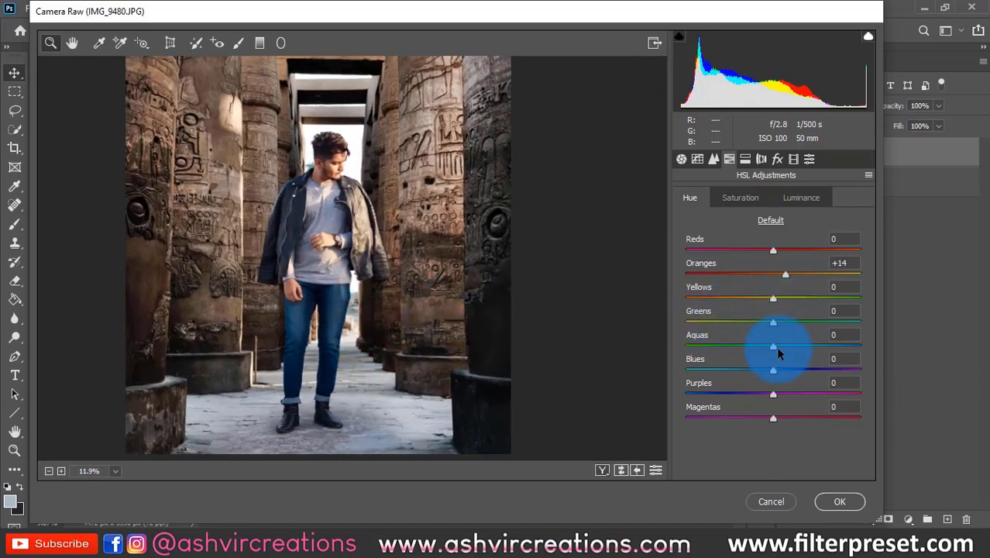
mouse_move(773, 373)
mouse_down()
mouse_move(751, 370)
mouse_move(774, 371)
mouse_up()
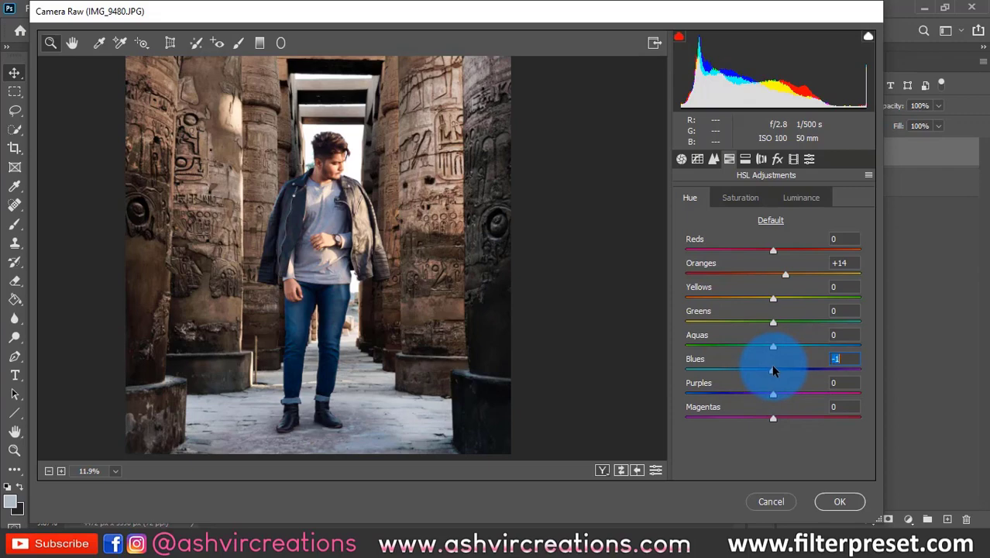
- Set the Oranges saturation to -30 and the Blues saturation to +8, checking the man's jeans and jacket
click(741, 197)
mouse_move(773, 370)
mouse_down()
mouse_move(796, 373)
mouse_move(780, 373)
mouse_up()
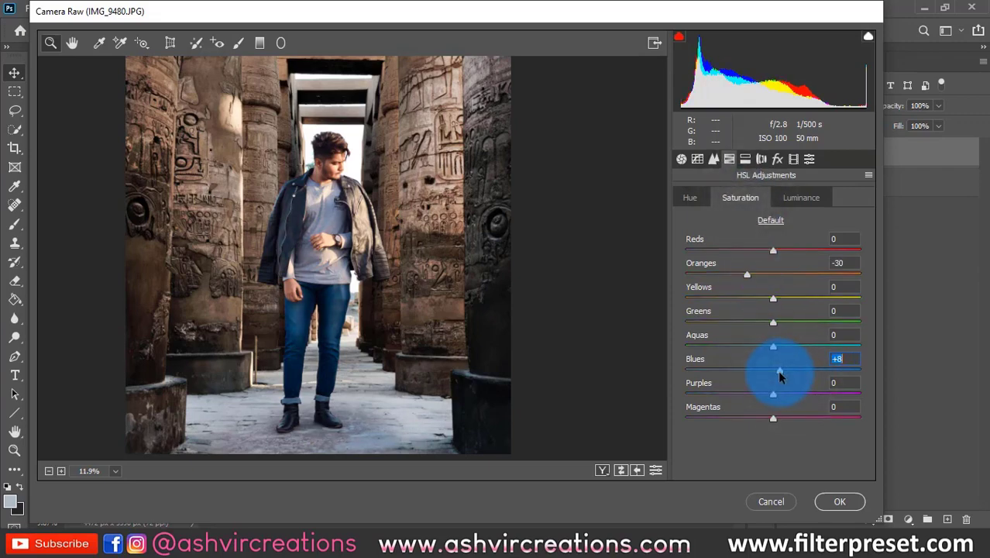
drag(320, 358, 353, 349)
drag(382, 182, 338, 154)
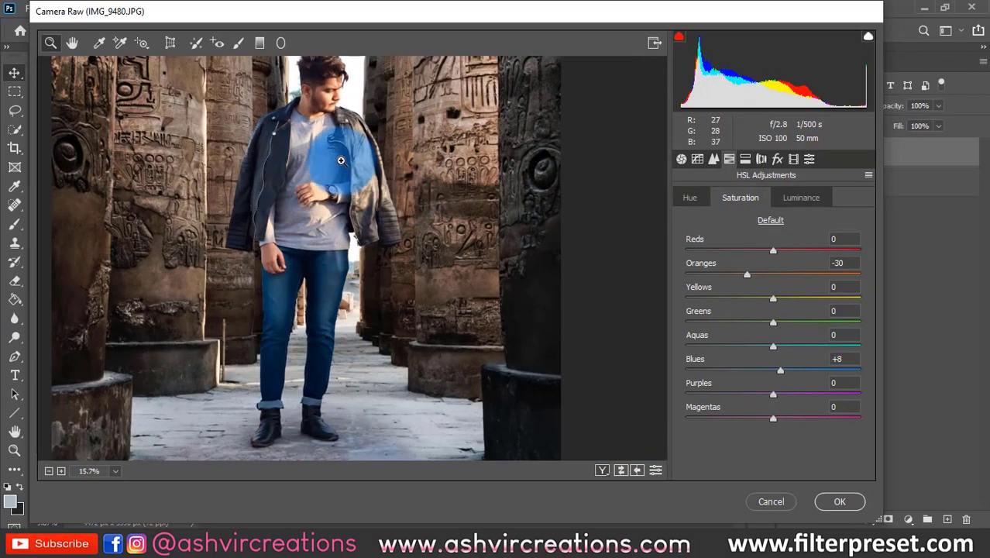
- Set the Shadows hue to 209 in Split Toning
click(751, 158)
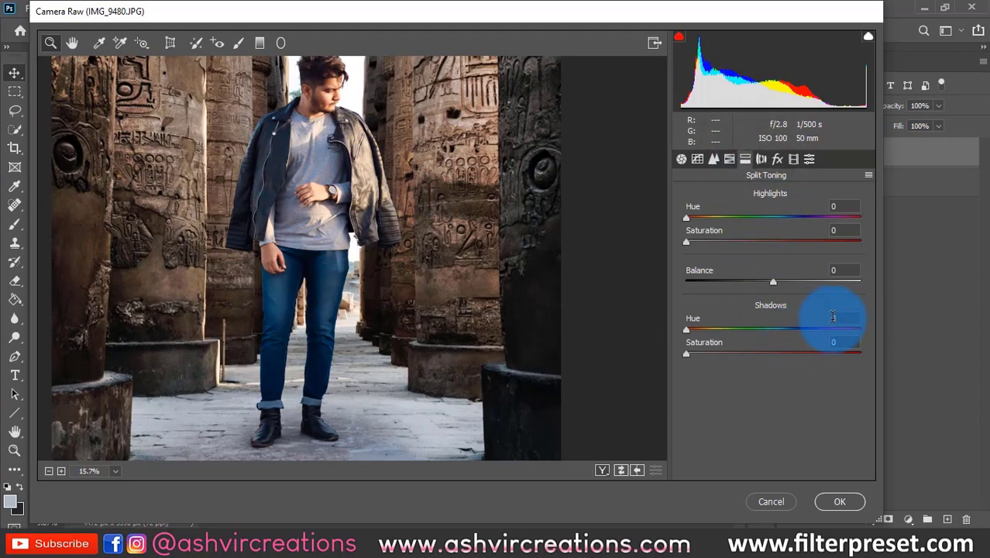
drag(844, 318, 816, 323)
text(209)
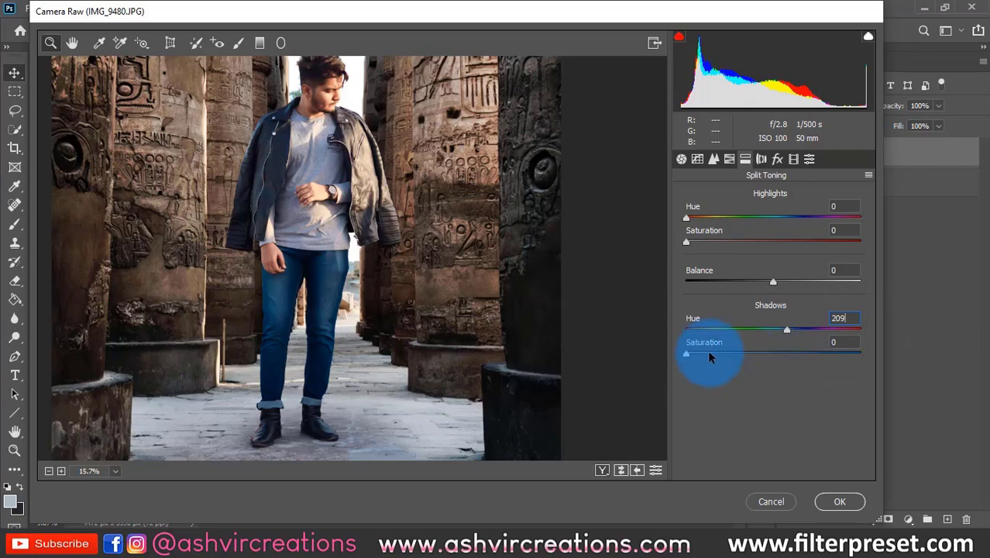
key(Tab)
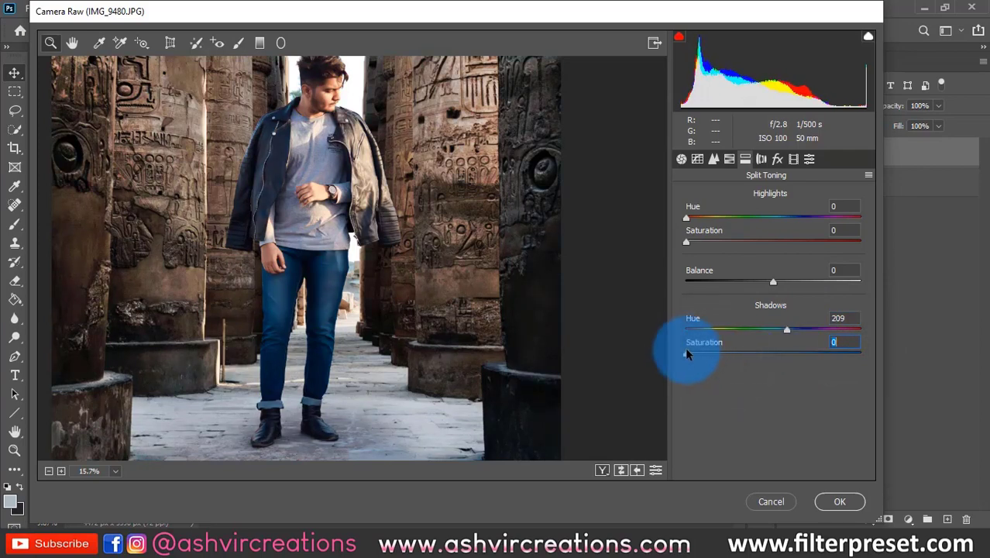
- Try a Shadows saturation of 27 in Split Toning and return it to 0
drag(687, 353, 731, 352)
alt+click(517, 348)
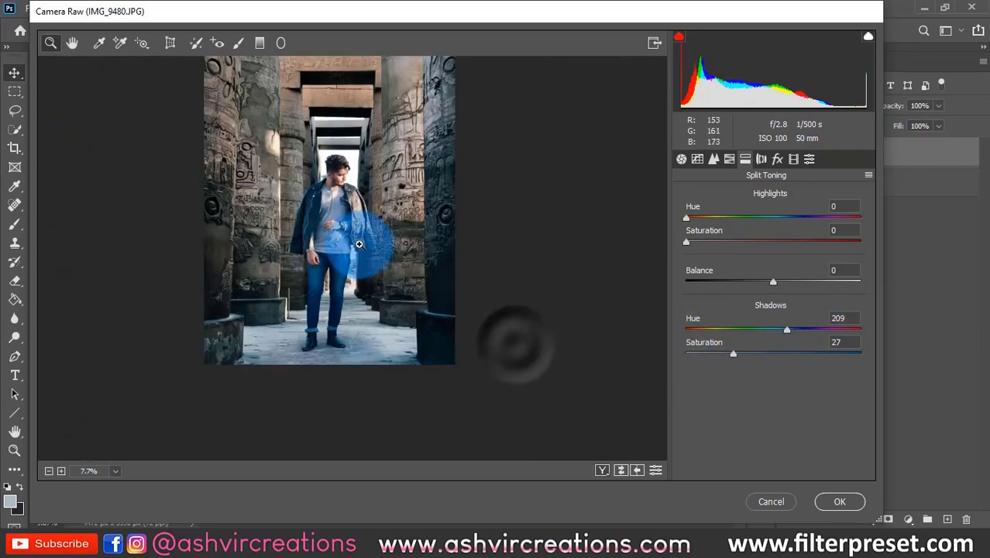
scroll(358, 246, down, 4)
scroll(358, 250, up, 5)
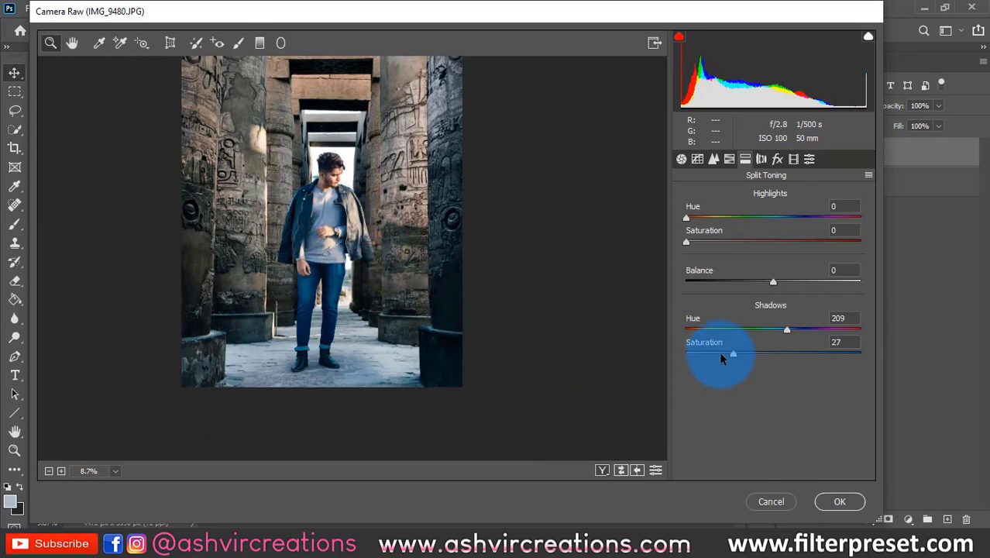
drag(720, 352, 580, 350)
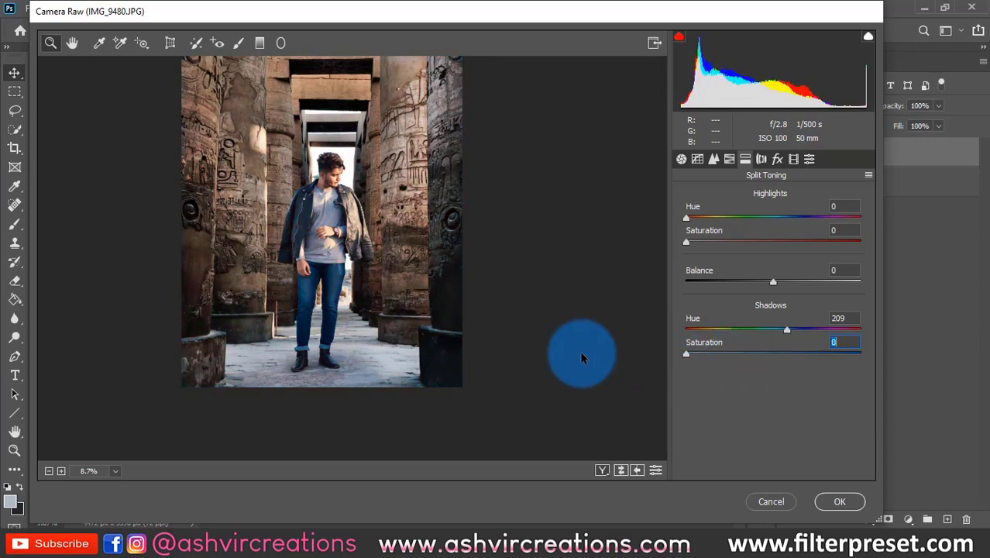
mouse_move(429, 253)
mouse_down()
mouse_move(420, 243)
mouse_move(424, 256)
mouse_up()
click(344, 205)
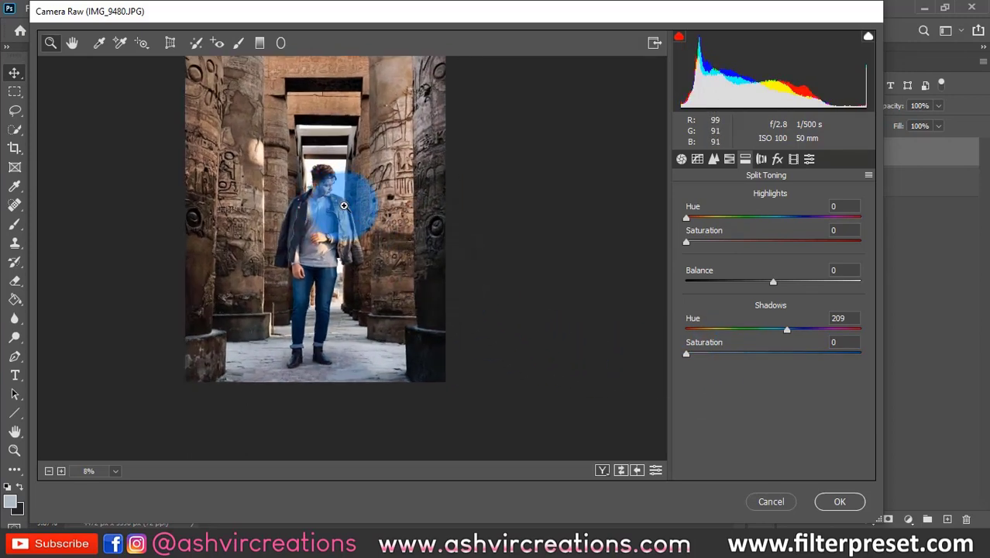
scroll(344, 205, up, 4)
scroll(344, 205, down, 2)
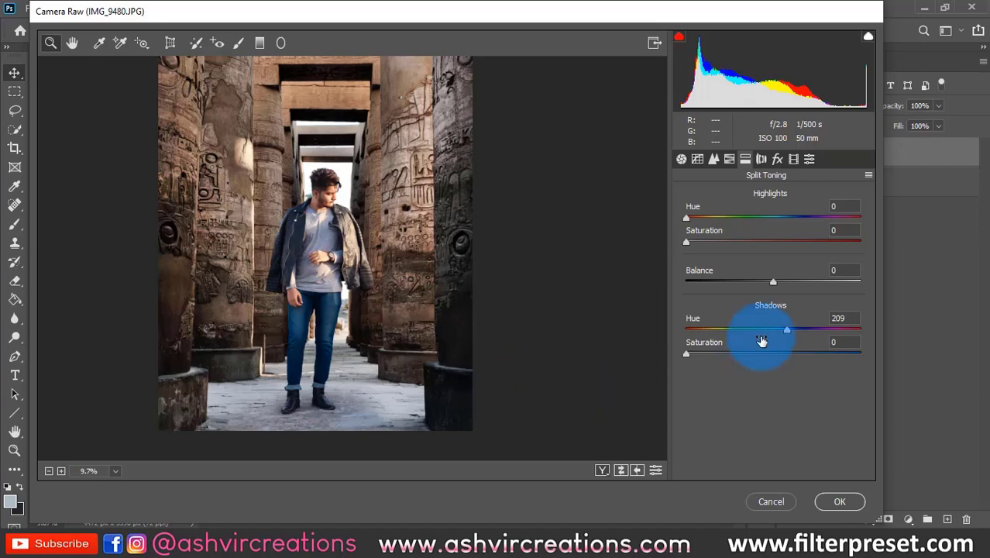
- Tint the highlights in Split Toning with Hue 39 and Saturation 8, checking the man and the columns
drag(762, 341, 823, 222)
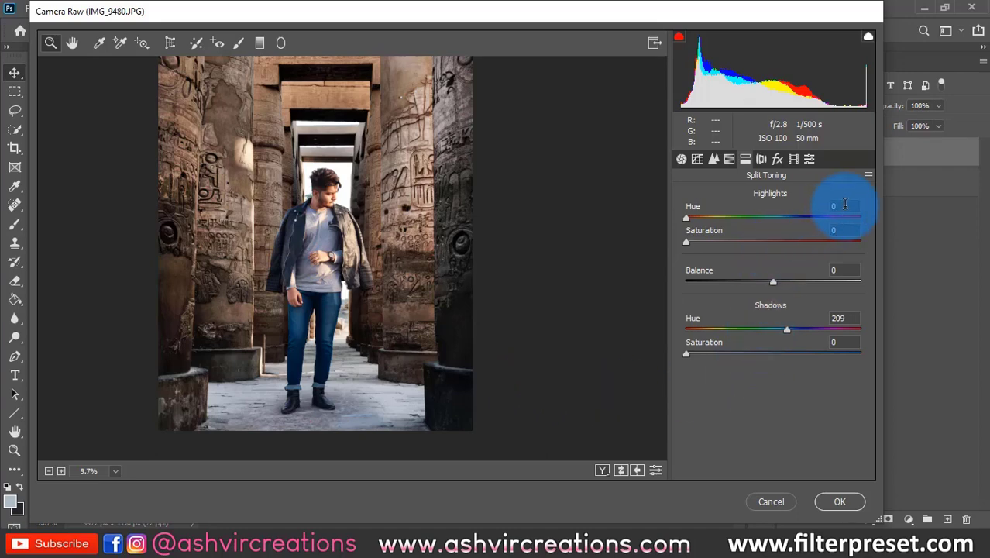
drag(710, 238, 742, 241)
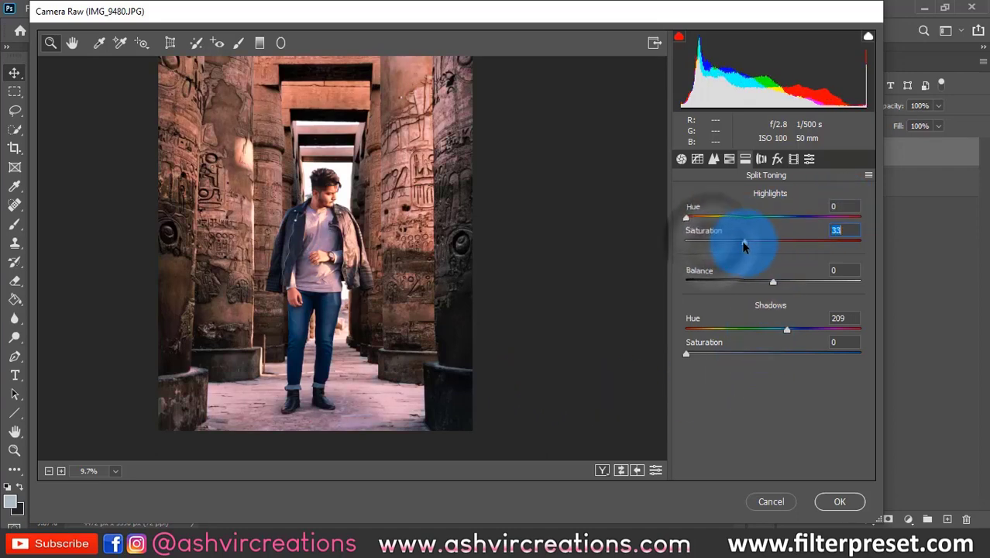
drag(696, 217, 707, 249)
click(373, 254)
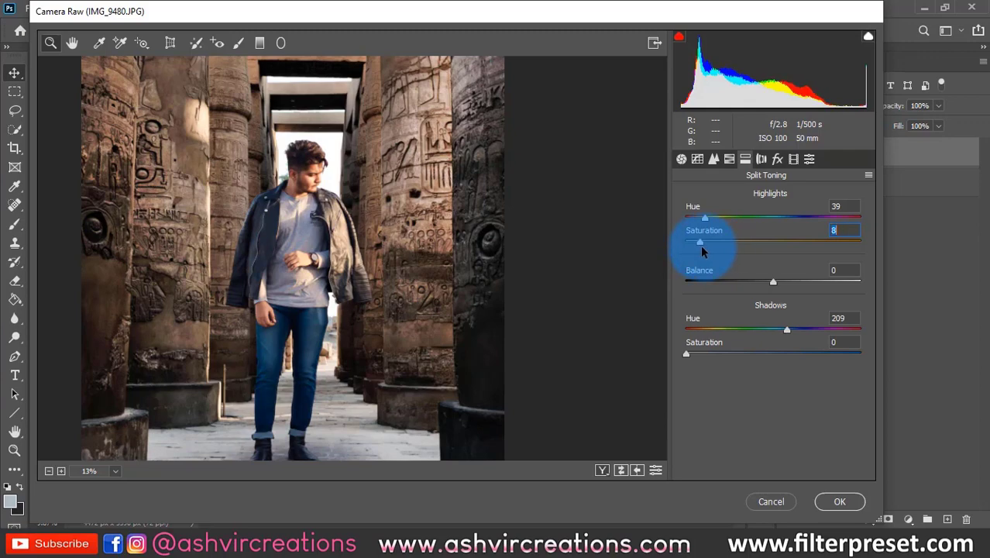
click(315, 217)
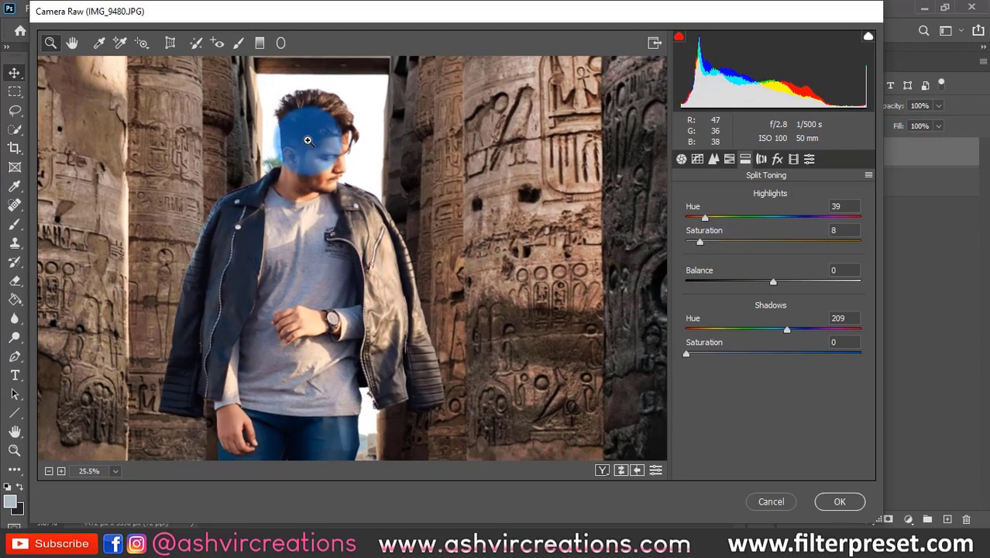
drag(308, 141, 338, 162)
drag(440, 319, 719, 177)
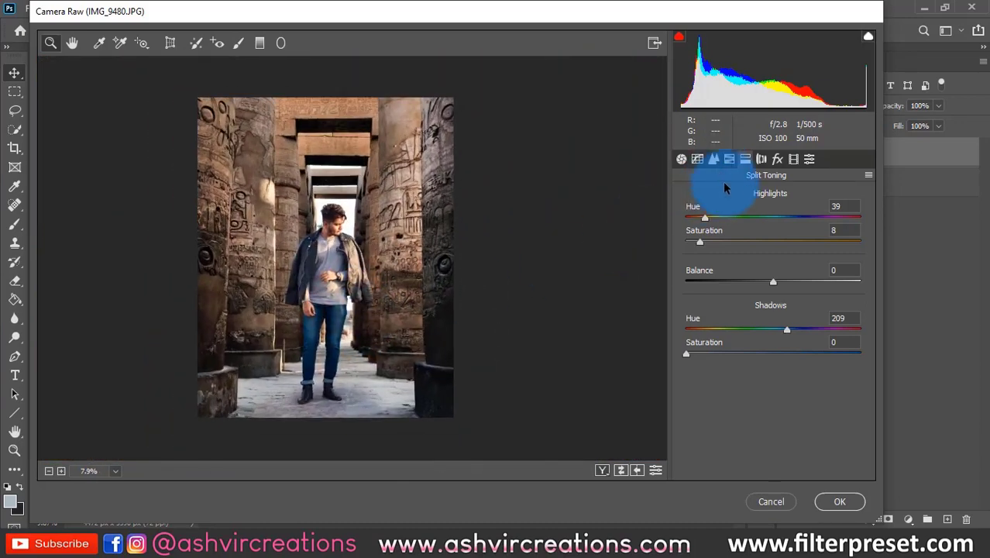
- Set the sharpening Amount to 11 and check the man's face and jacket up close
click(714, 159)
click(692, 219)
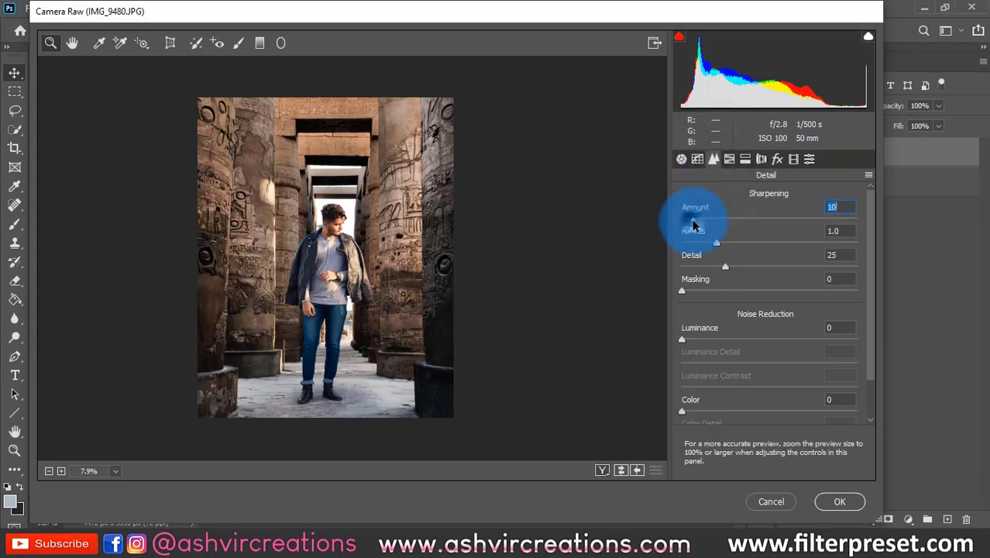
drag(692, 219, 694, 219)
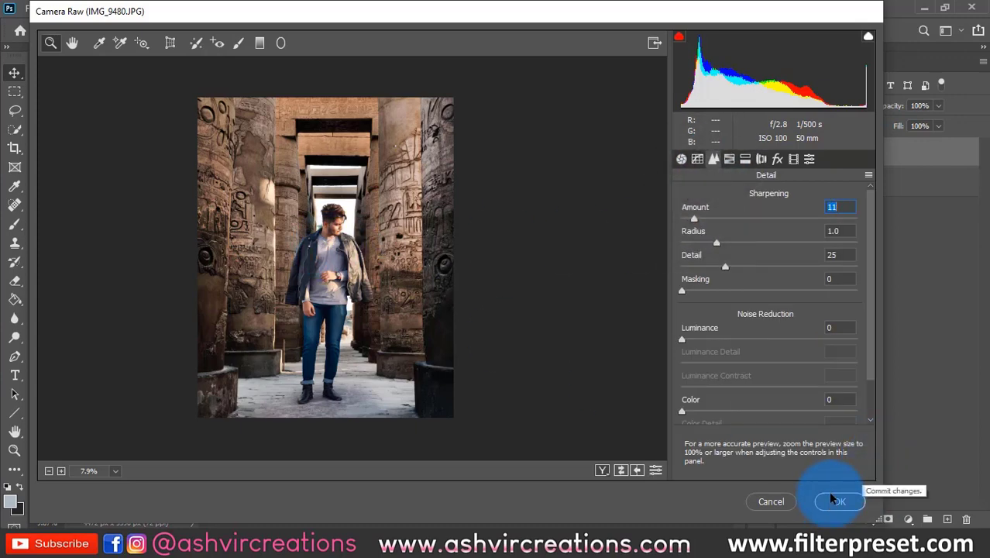
drag(326, 275, 379, 296)
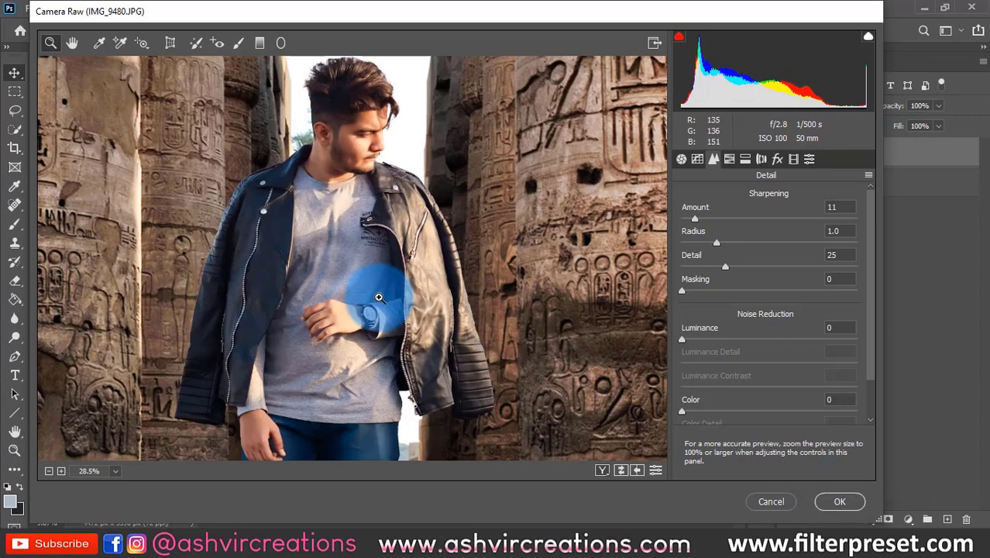
- Set the Red Primary hue to +5 in Calibration and apply the Camera Raw adjustments to the layer
click(776, 158)
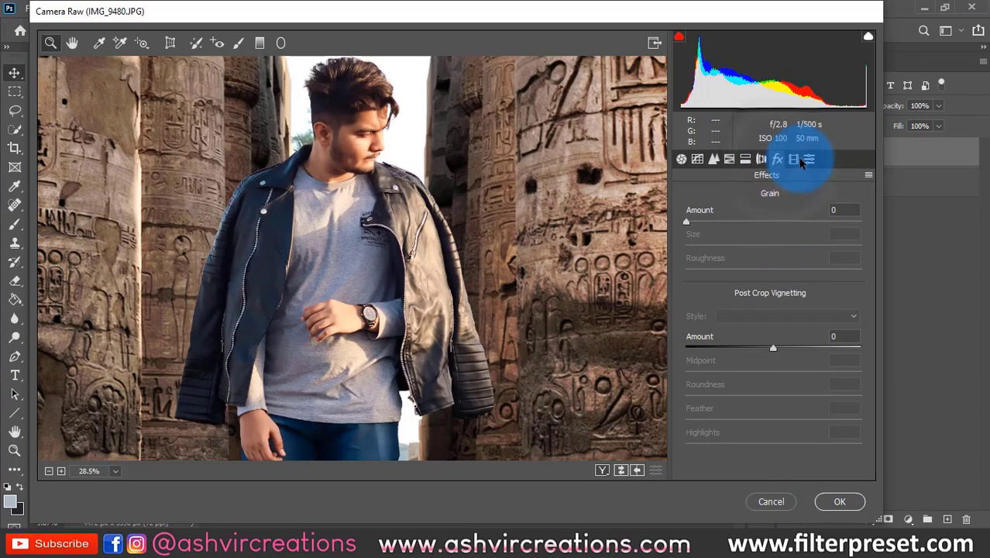
click(792, 159)
mouse_move(778, 298)
mouse_down()
mouse_move(789, 300)
mouse_move(776, 298)
mouse_up()
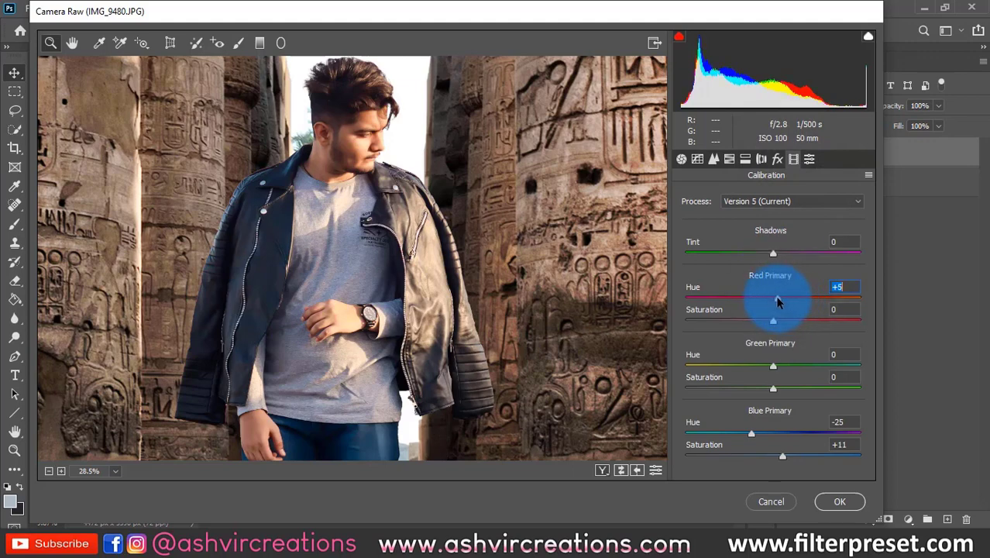
drag(387, 264, 343, 214)
drag(381, 313, 337, 271)
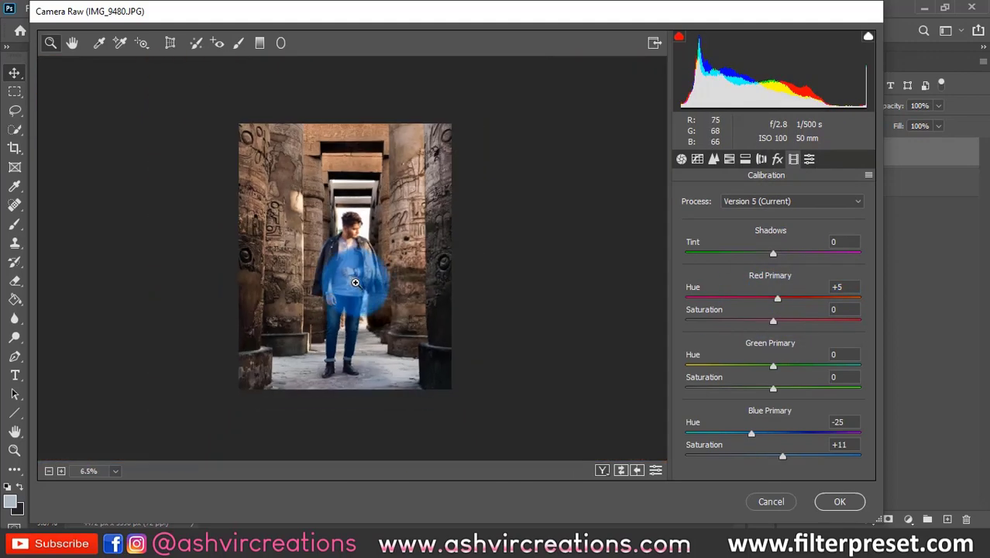
click(838, 501)
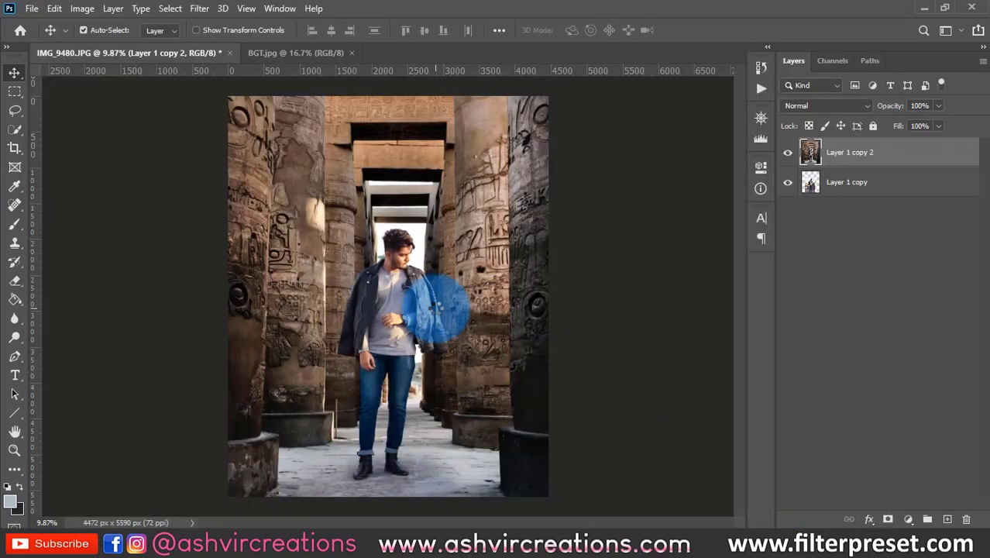
- Inspect the graded image, duplicate the merged layer and set the copy's blend mode to Screen
scroll(436, 308, down, 2)
scroll(399, 291, up, 8)
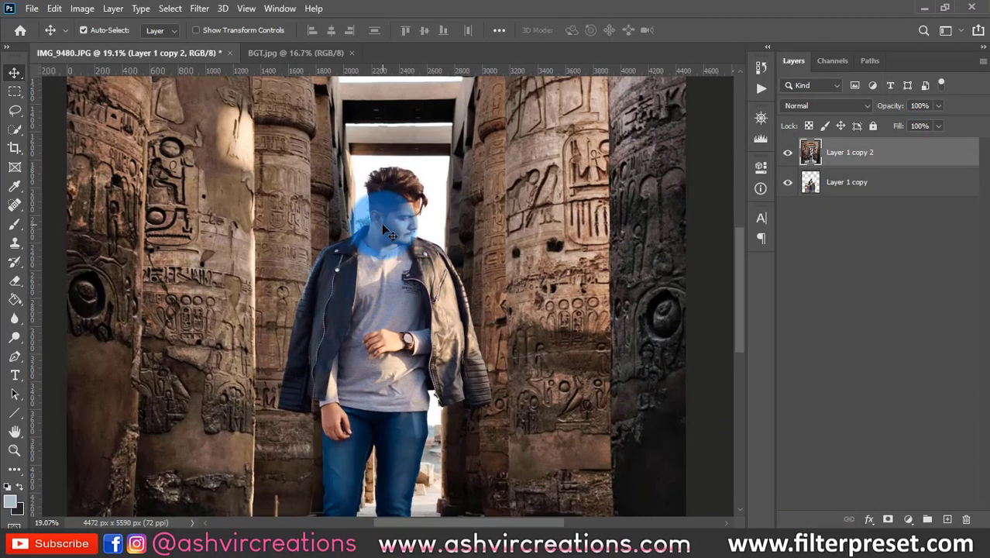
drag(664, 338, 455, 235)
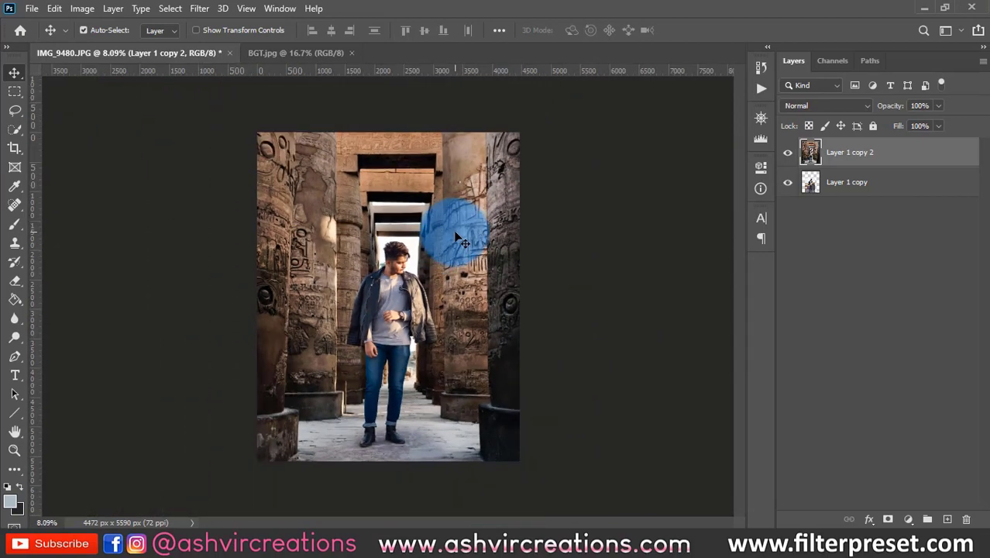
drag(455, 248, 378, 238)
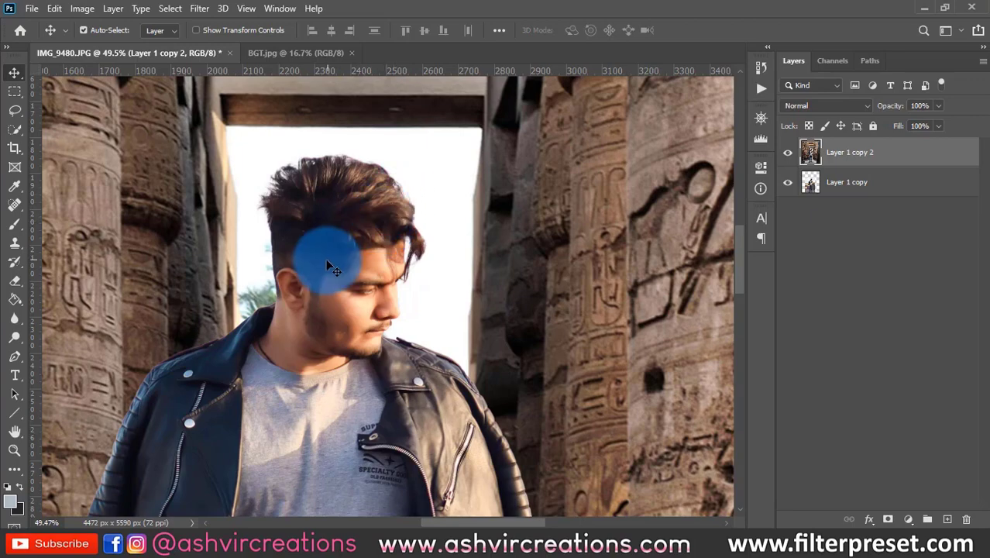
scroll(327, 261, down, 10)
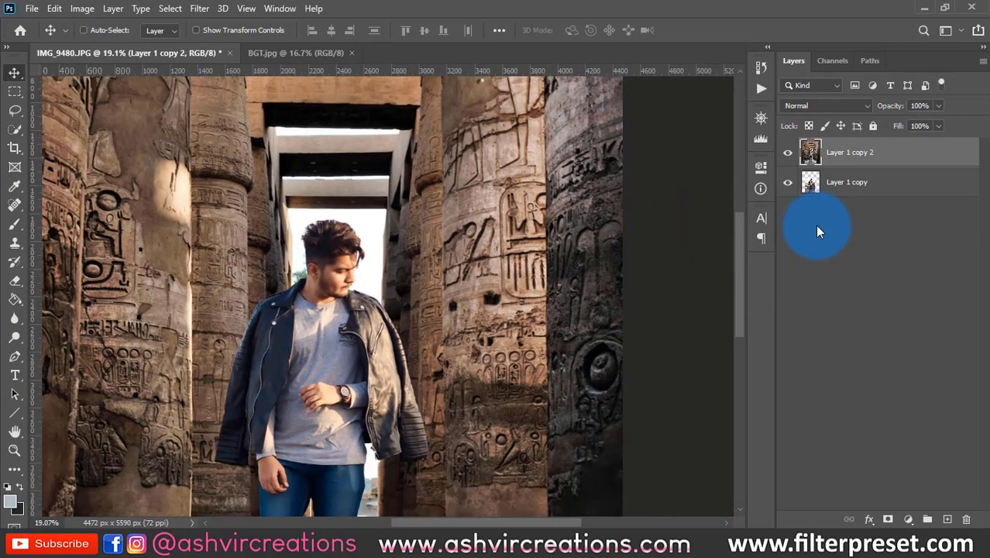
key(ctrl+j)
click(836, 107)
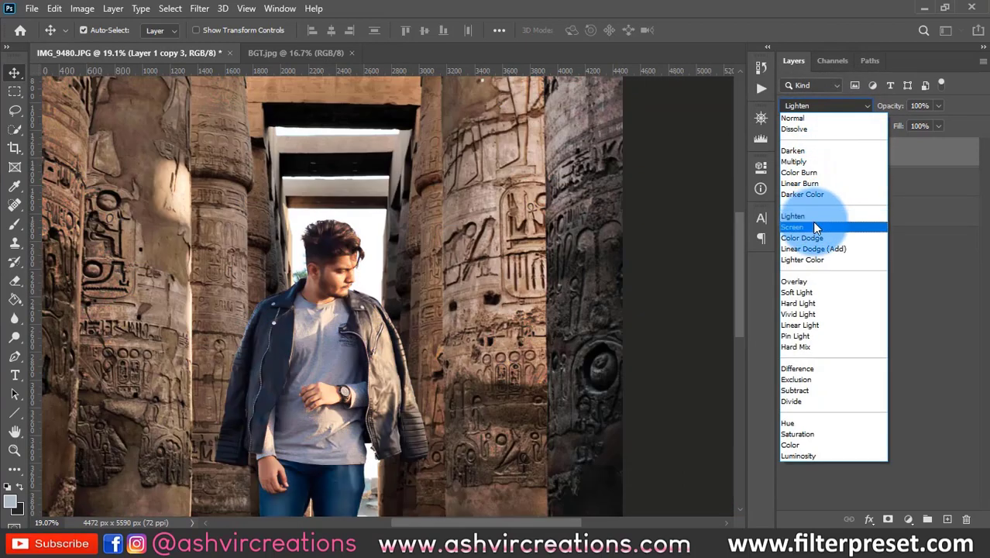
click(812, 226)
- Set the Screen layer's Blend If Underlying Layer shadow range to 0 / 219 by splitting the black slider
right_click(890, 154)
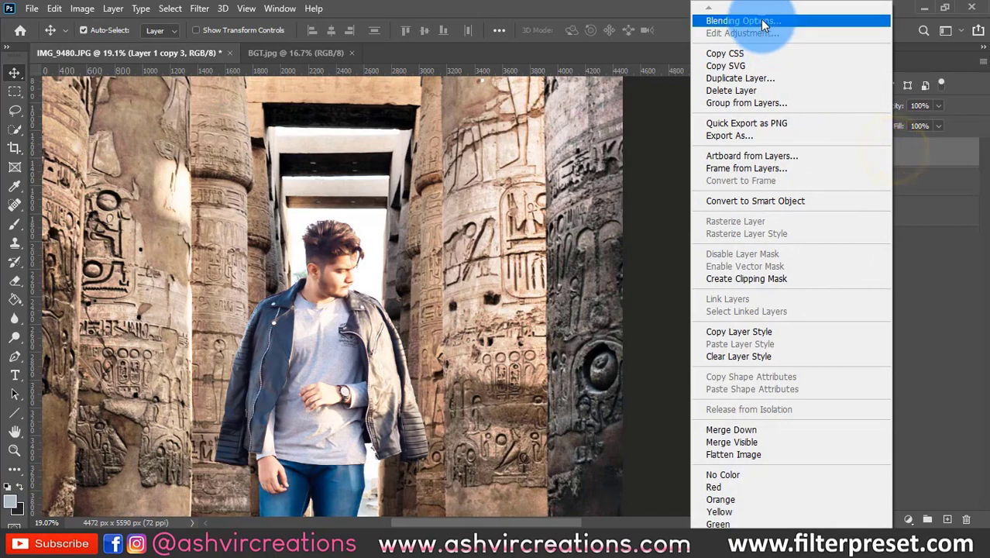
click(762, 22)
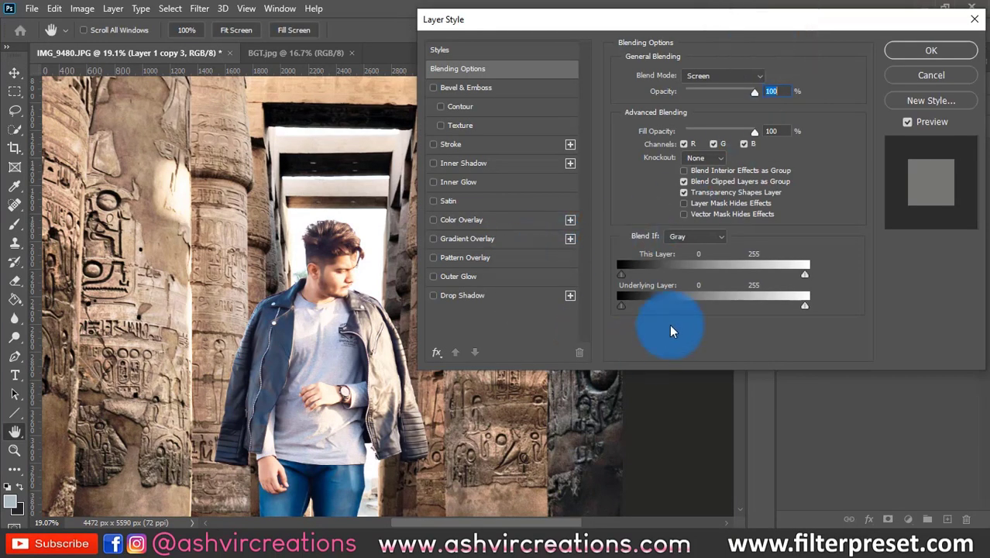
key(alt)
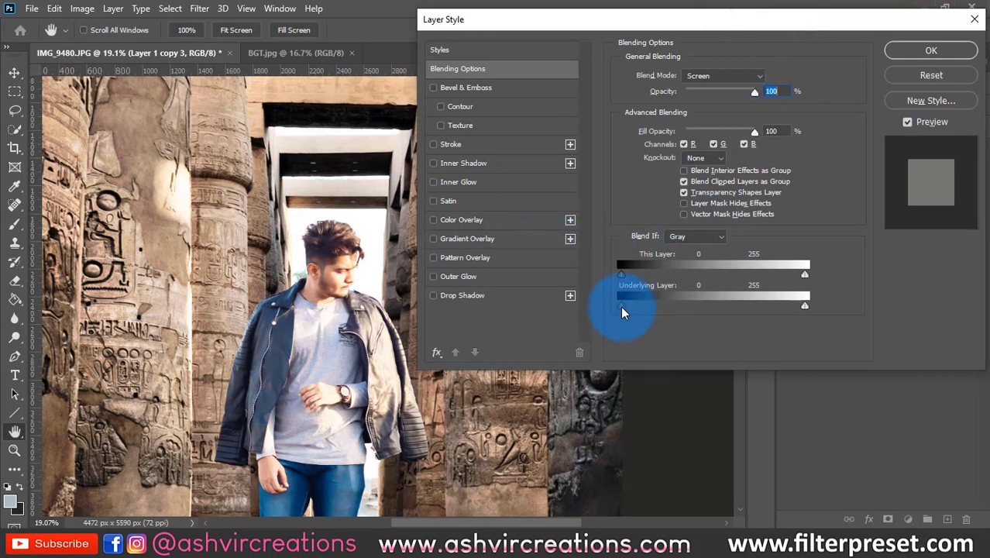
drag(622, 307, 779, 307)
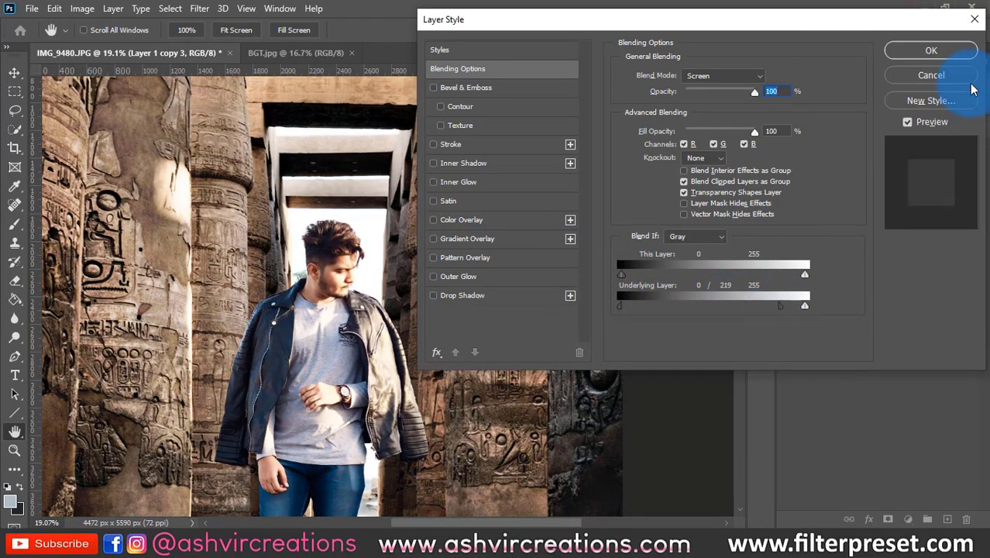
click(932, 51)
- Duplicate Layer 1 copy 2 and move the duplicate to the top of the layer stack
click(871, 179)
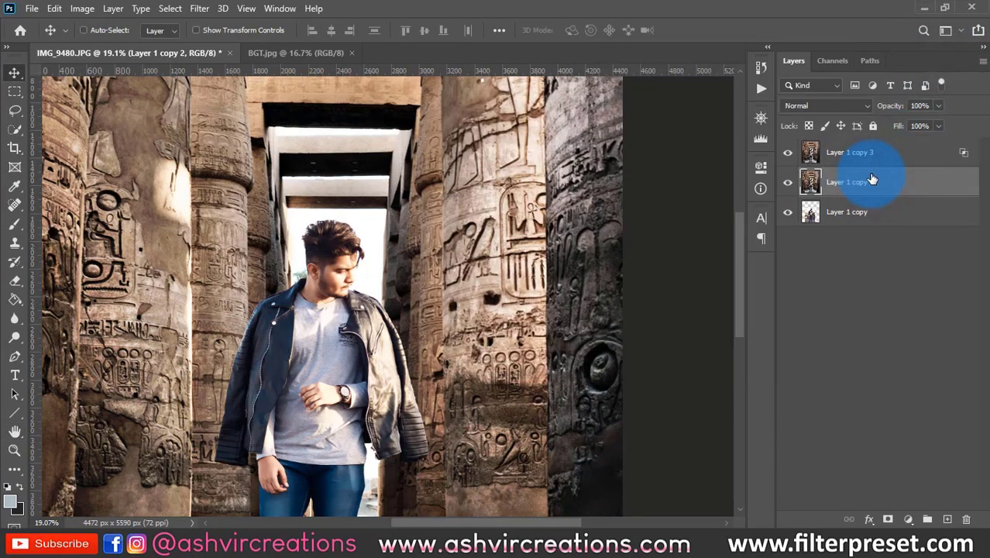
key(ctrl+j)
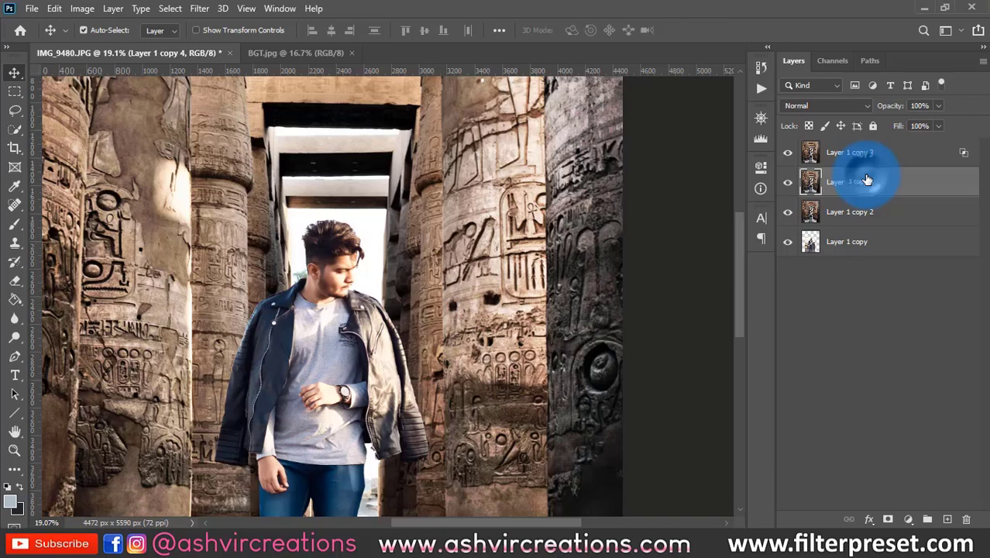
drag(867, 180, 870, 124)
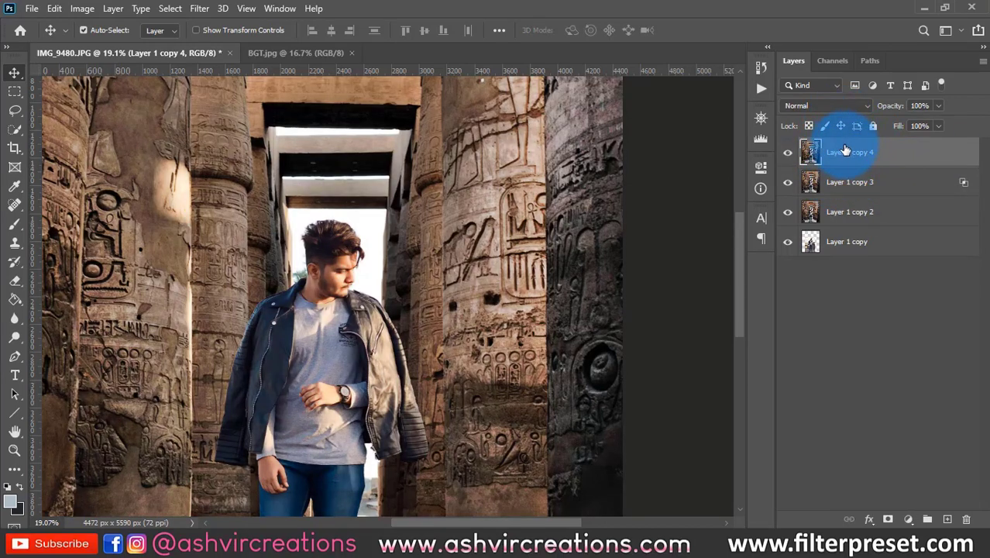
- Rename the Screen-blended layer DODGE and the topmost copy BURN
drag(844, 151, 848, 184)
double_click(849, 182)
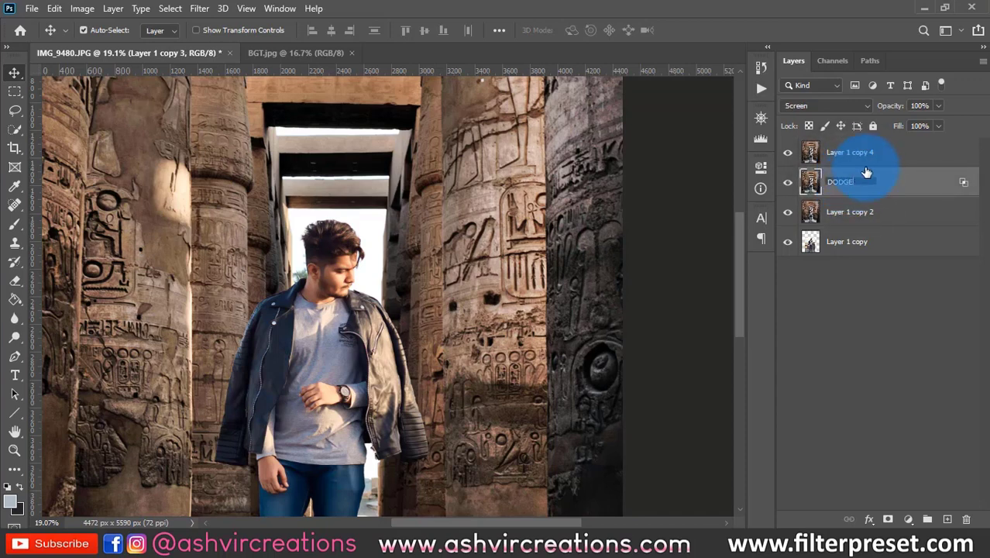
double_click(865, 154)
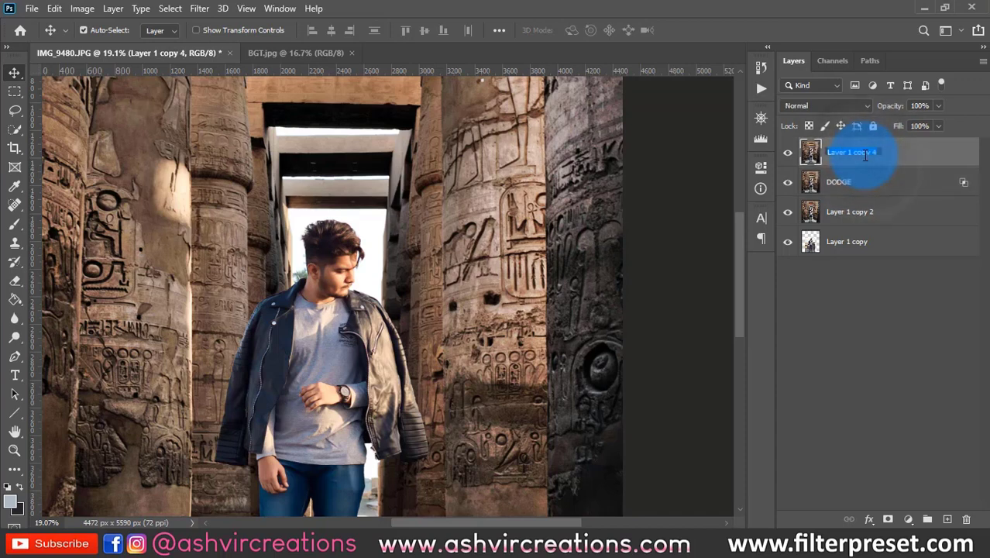
text(BURN)
key(Return)
- Set the BURN layer to Multiply and split its Blend If Underlying Layer white slider to 8 / 255
click(821, 105)
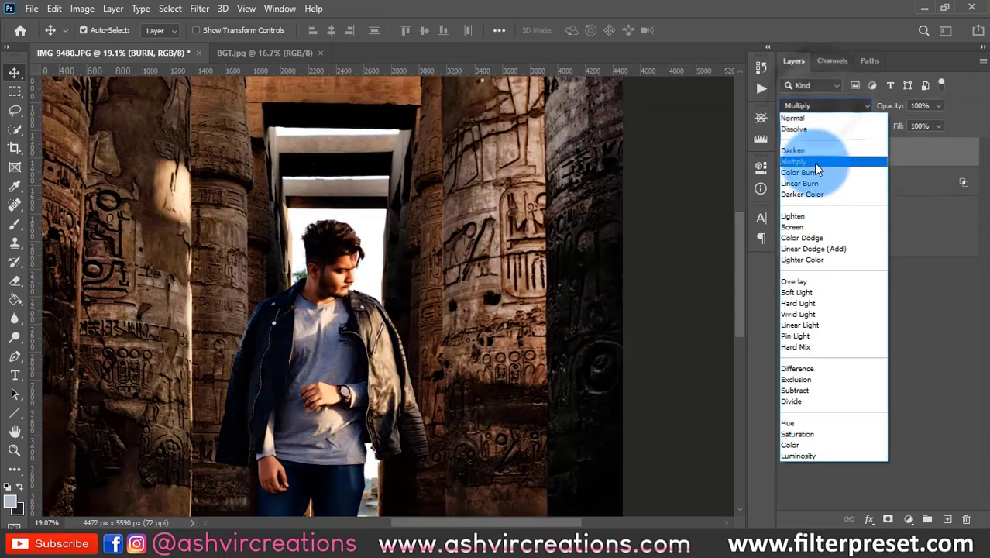
click(813, 163)
right_click(907, 150)
click(798, 23)
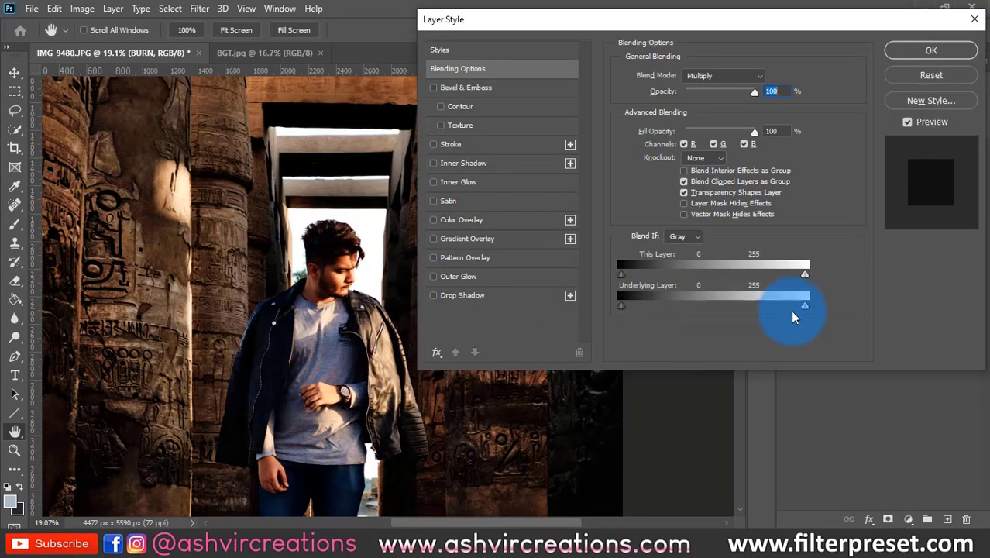
drag(804, 306, 635, 321)
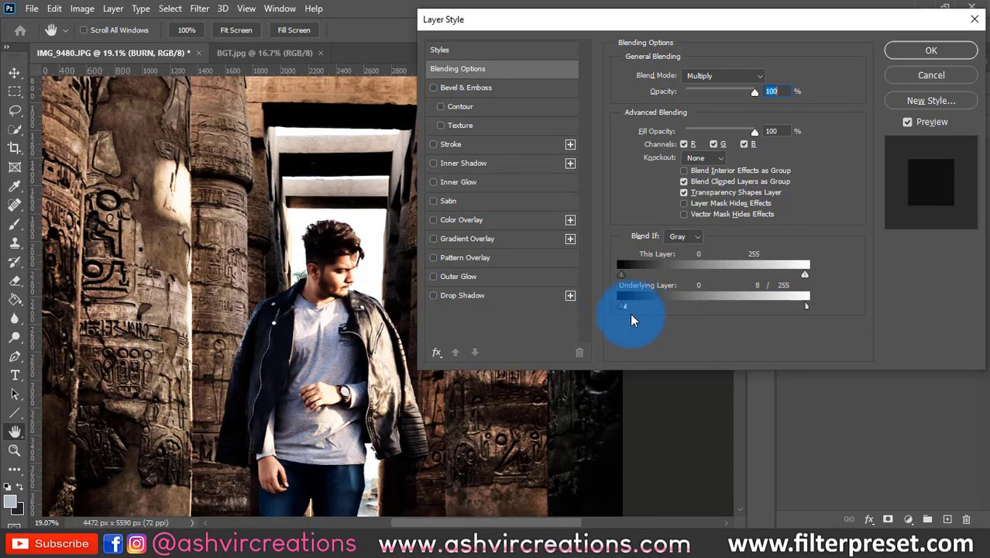
click(928, 50)
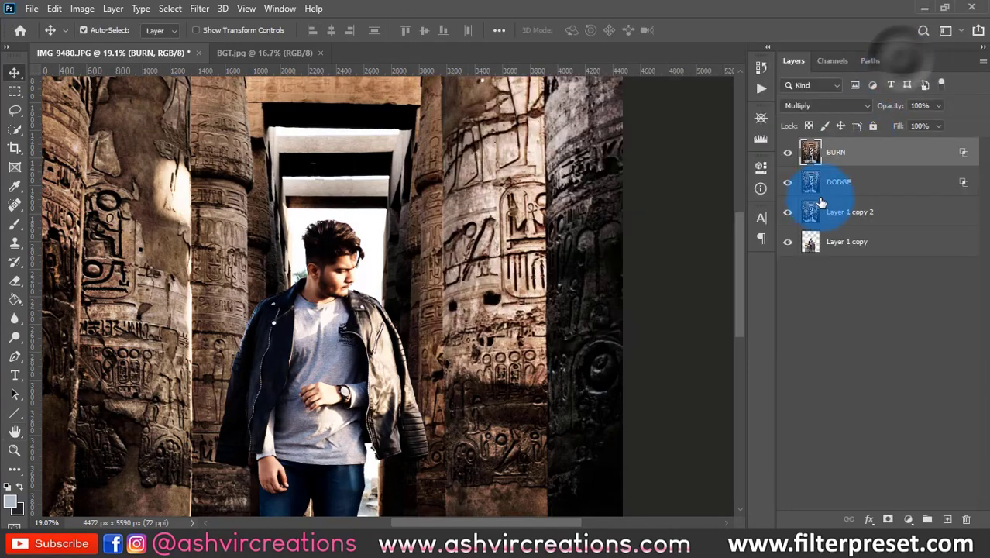
- Group the BURN and DODGE layers and add a layer mask to the group
ctrl+click(838, 188)
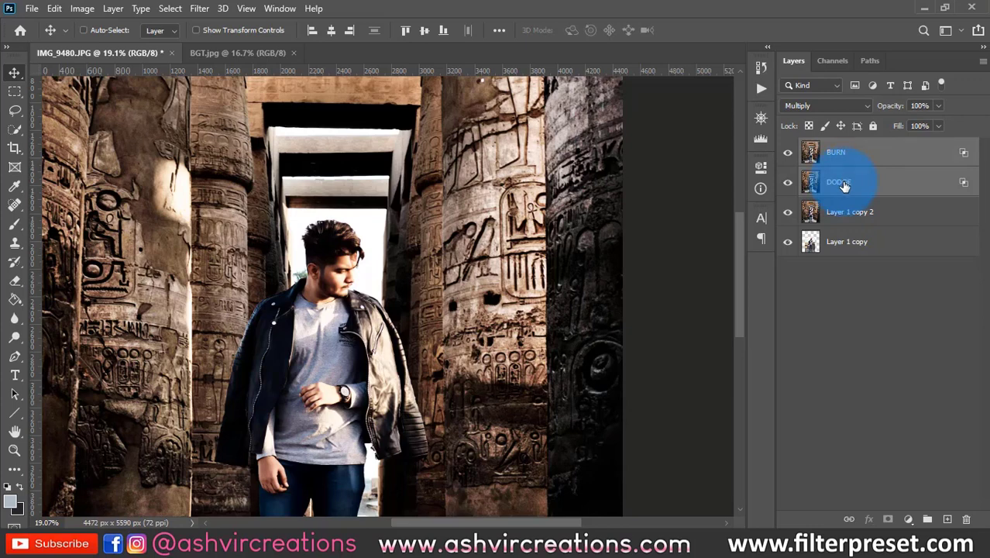
key(ctrl+g)
click(803, 146)
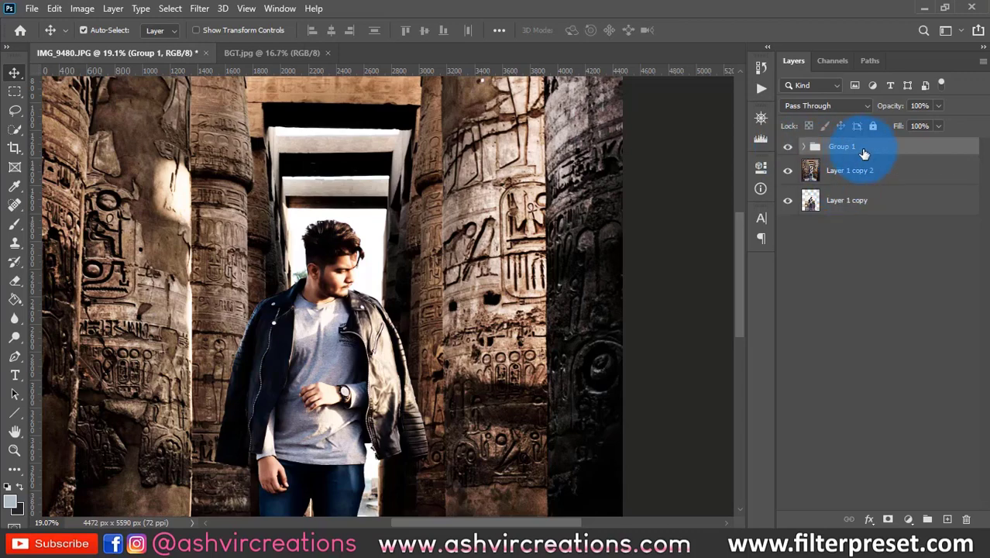
click(842, 155)
click(889, 519)
click(887, 519)
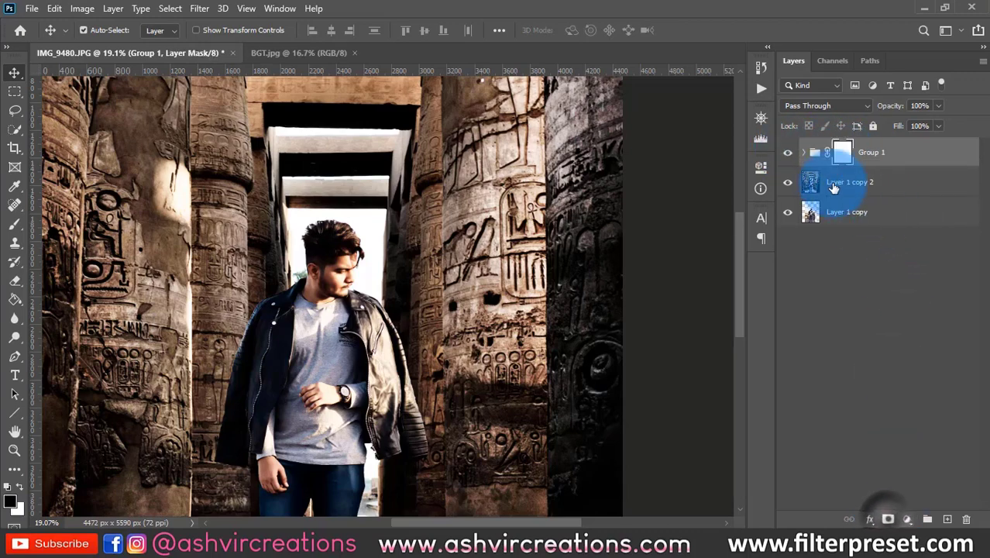
- Use Apply Image on the group's mask with Layer 1 copy 2 as source, RGB channel and Multiply blending at 100%
click(84, 9)
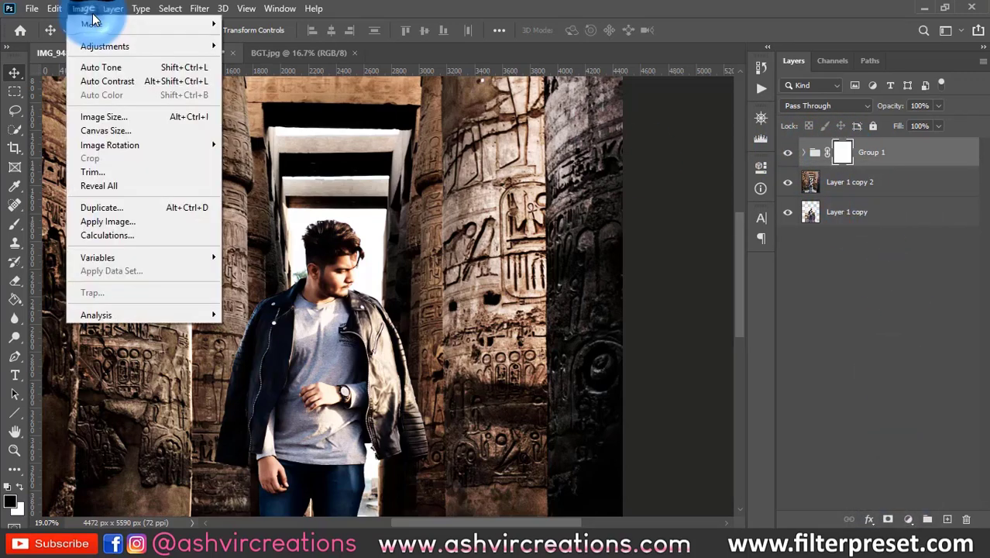
click(105, 221)
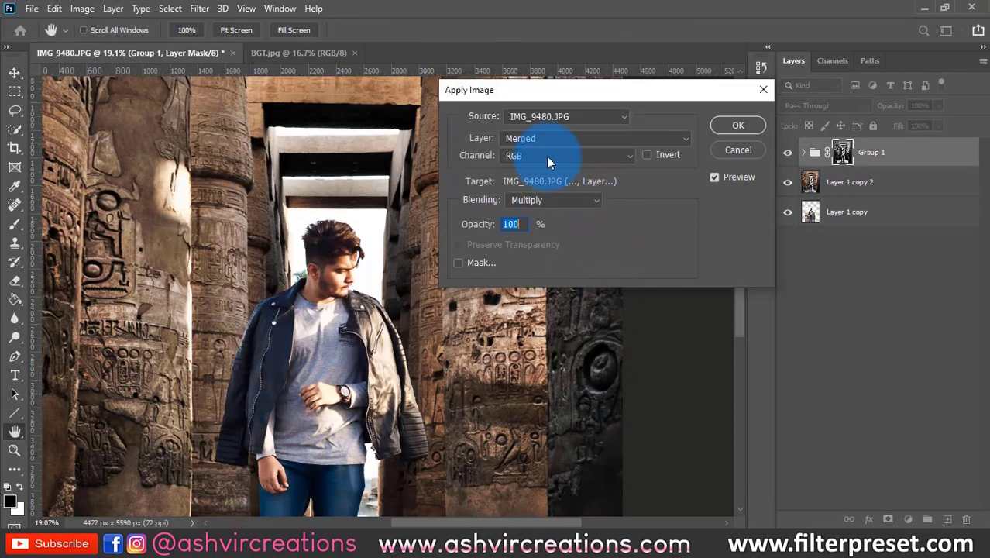
click(547, 156)
click(551, 138)
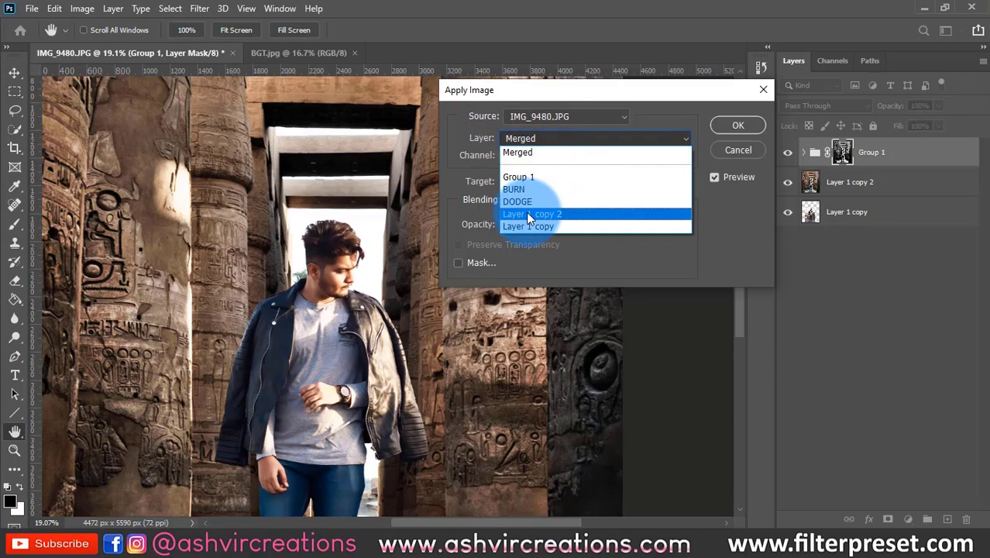
click(526, 212)
click(721, 127)
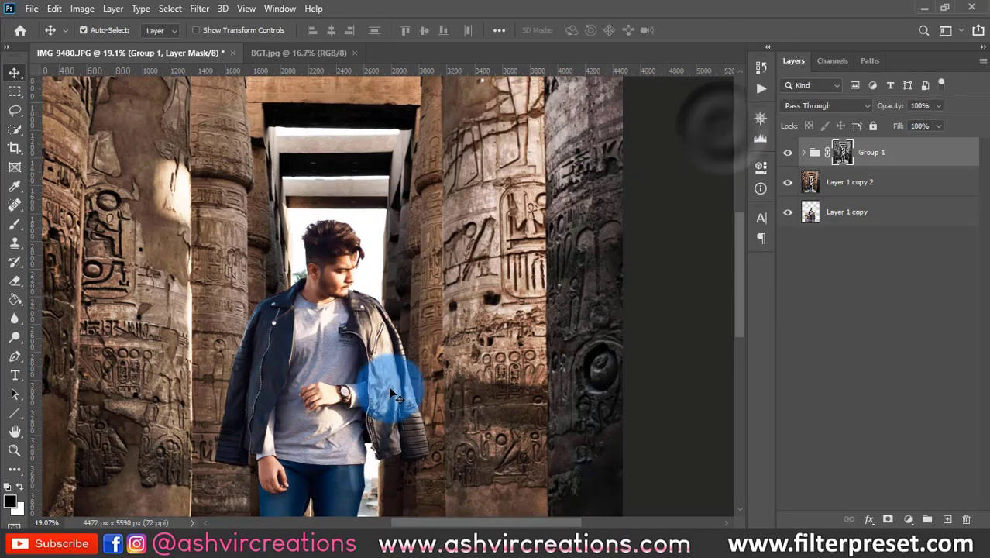
- Compare the image with Group 1 hidden and shown, checking the man's face, jacket and the columns up close
scroll(392, 393, down, 5)
scroll(379, 420, up, 6)
drag(460, 274, 438, 416)
scroll(521, 218, up, 5)
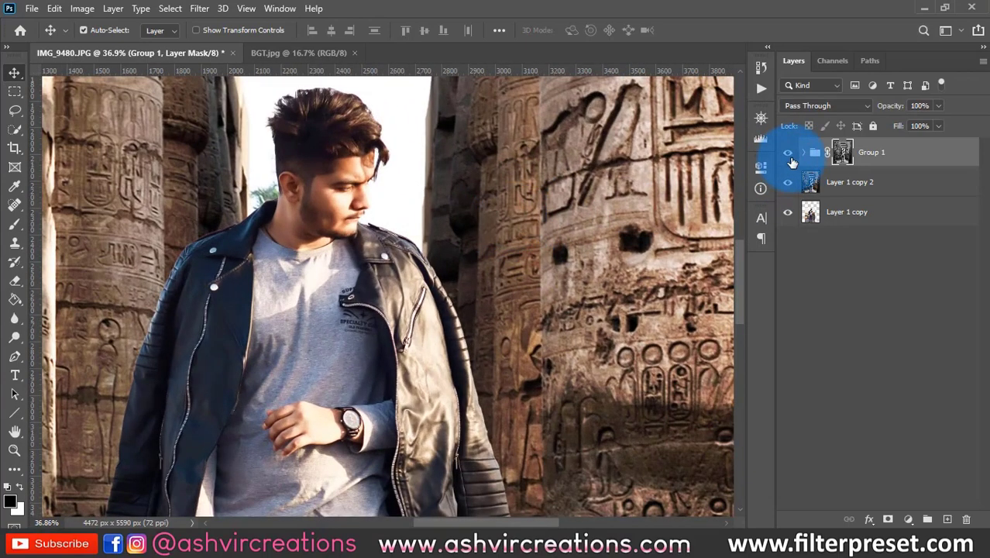
click(788, 153)
click(788, 153)
drag(385, 196, 356, 189)
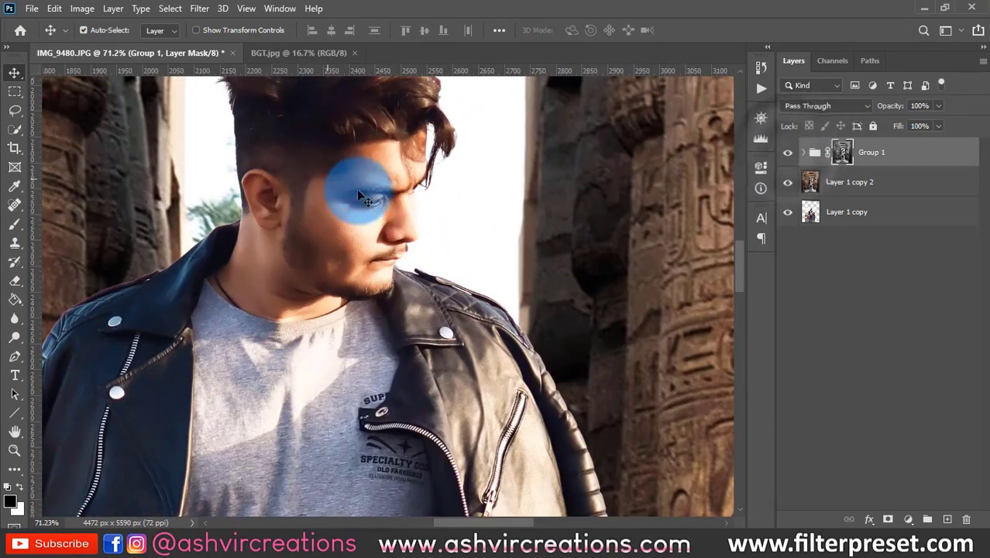
click(785, 153)
click(783, 153)
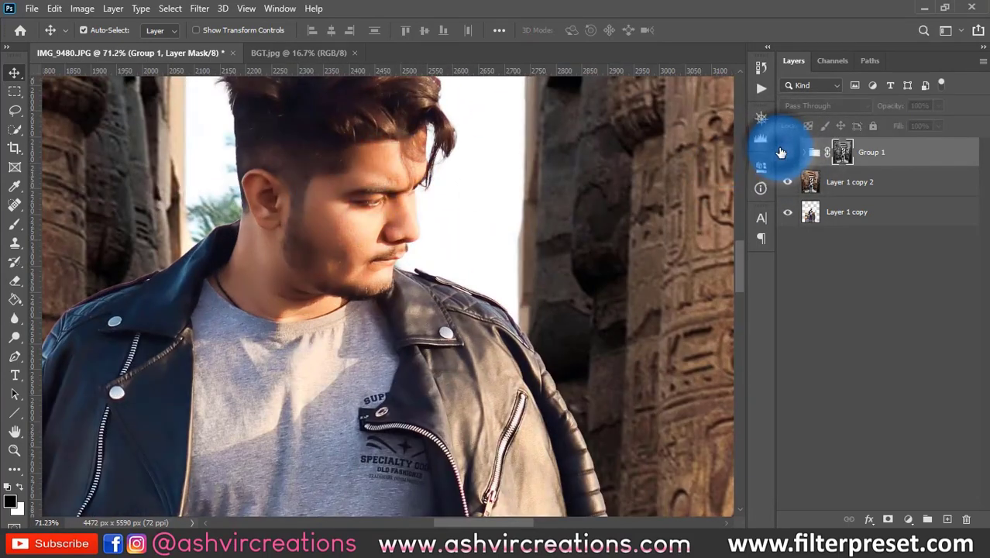
click(782, 153)
click(782, 152)
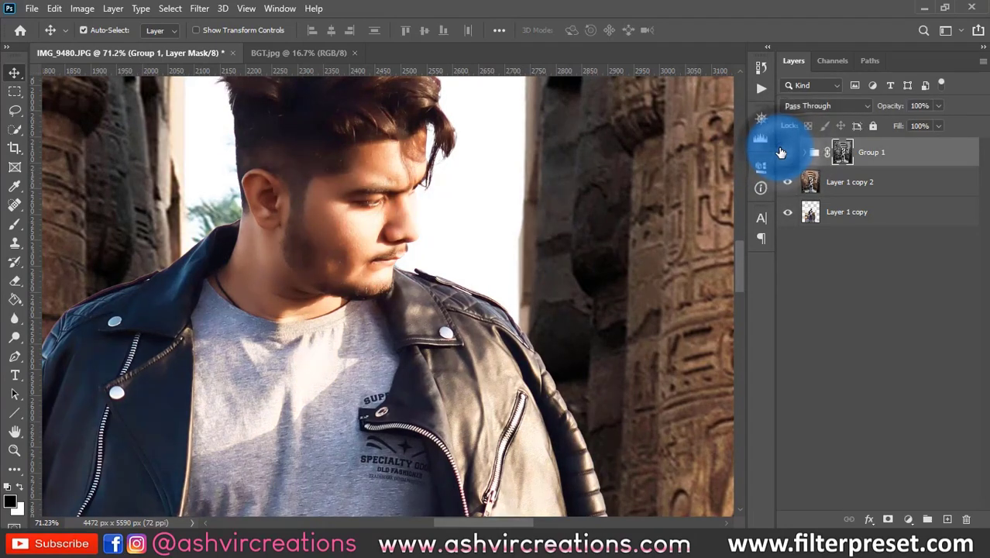
click(783, 153)
click(782, 153)
click(782, 153)
scroll(419, 155, down, 10)
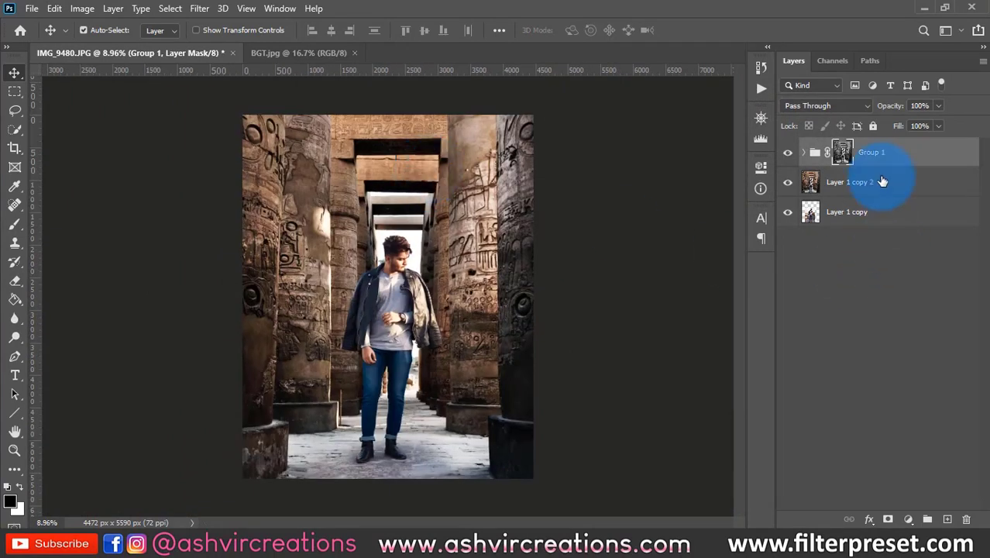
- Merge Group 1 with Layer 1 copy 2 and compare the finished composite with the original photo
drag(852, 182, 880, 182)
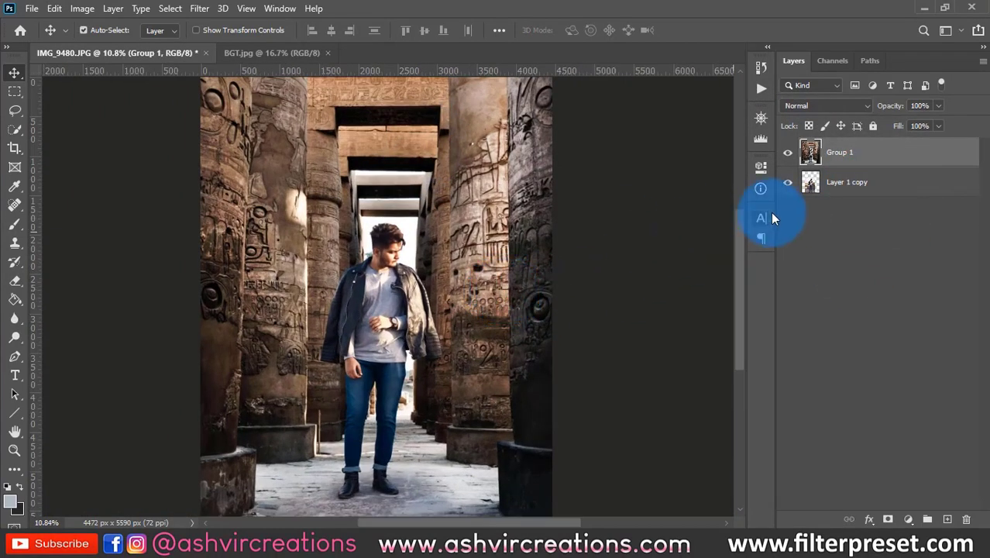
key(ctrl+0)
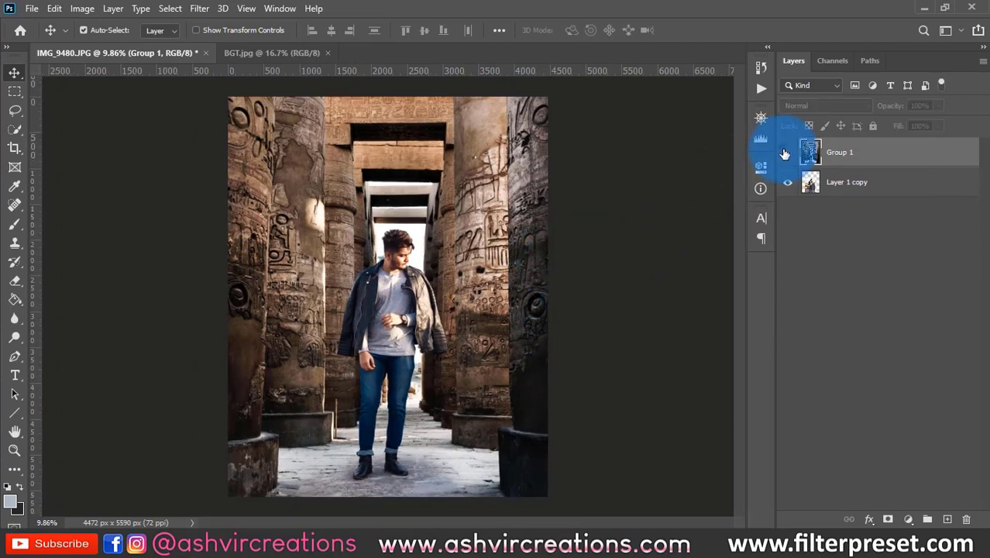
click(786, 153)
click(786, 152)
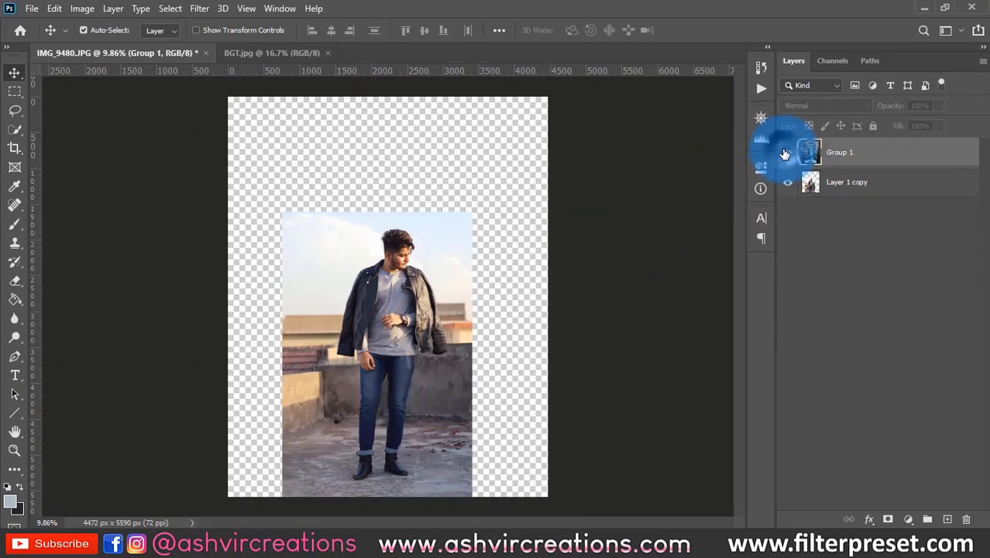
click(788, 172)
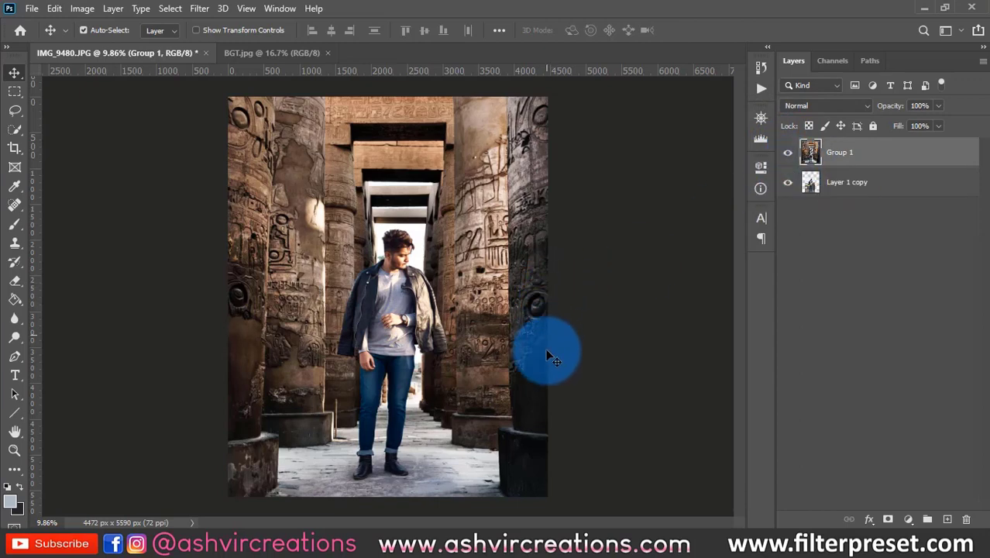
scroll(562, 415, down, 1)
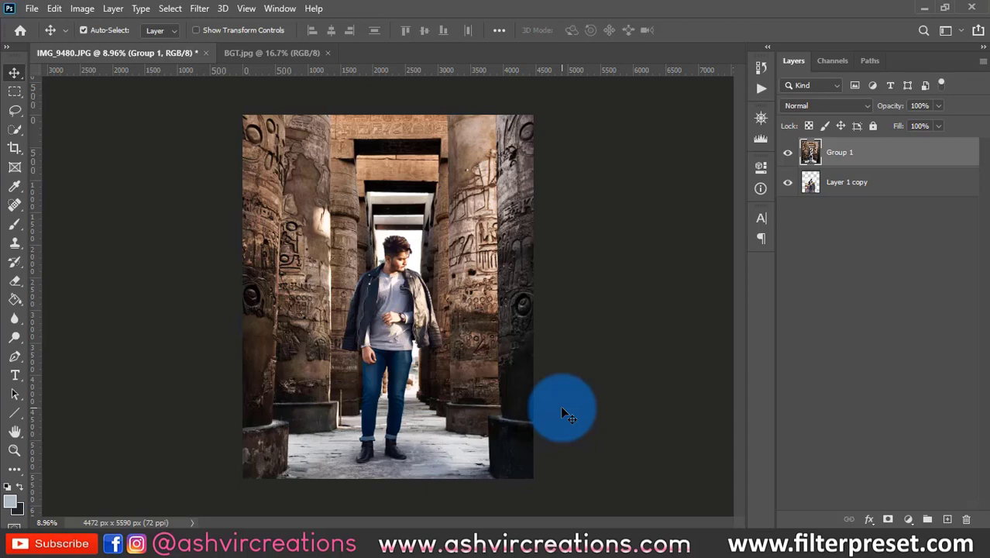